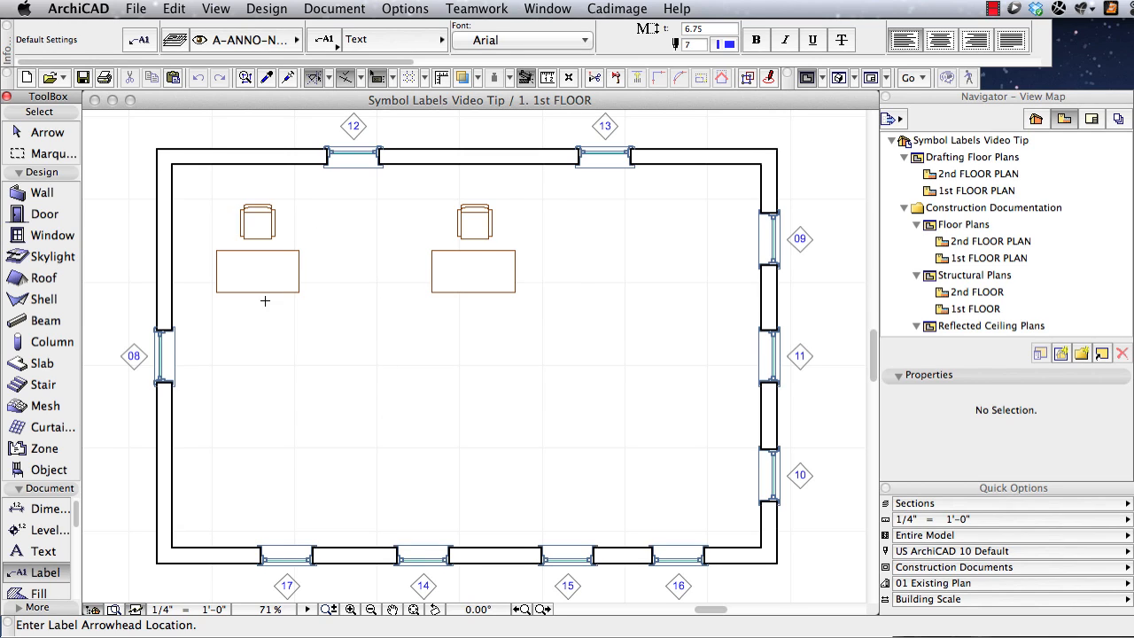
Step: Place a leader label reading CH-1 beside the left armchair, with its arrowhead on the chair
{"action": "left_click", "coordinate": [258, 221]}
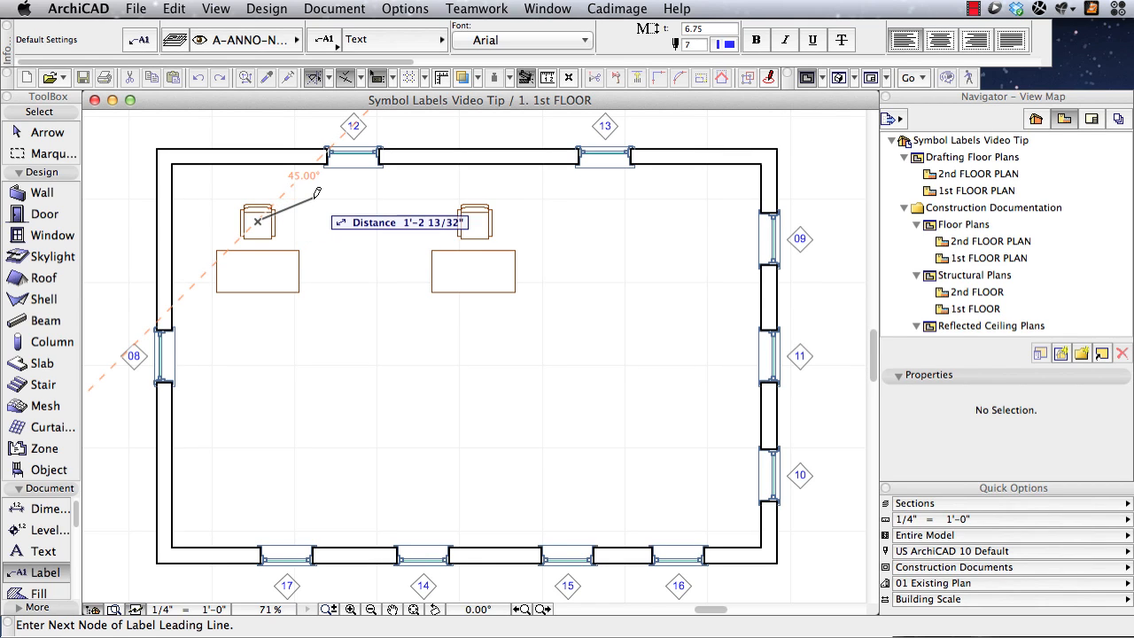
{"action": "left_click", "coordinate": [296, 201]}
{"action": "left_click", "coordinate": [313, 199]}
{"action": "left_click", "coordinate": [315, 202]}
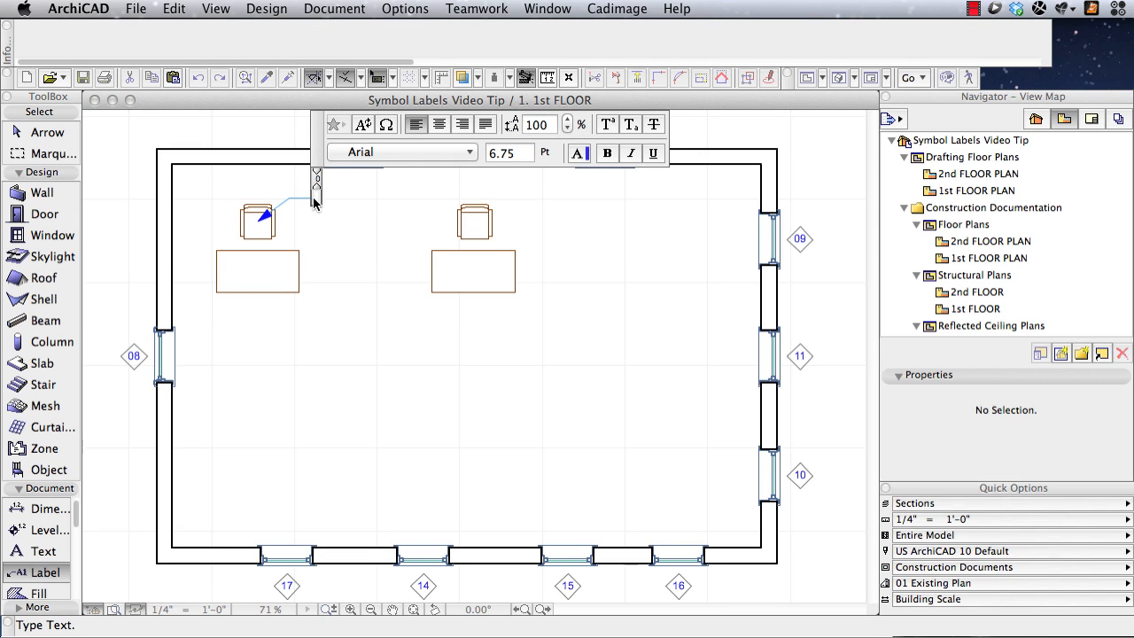
{"action": "type", "text": "CH"}
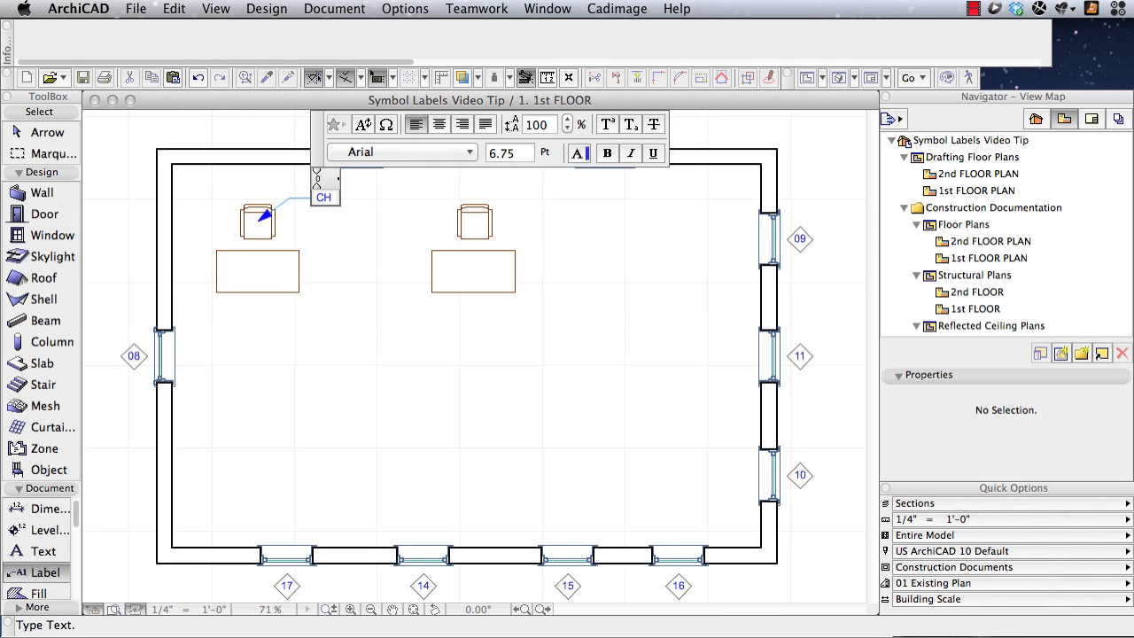
{"action": "type", "text": "-1"}
{"action": "left_click", "coordinate": [344, 247]}
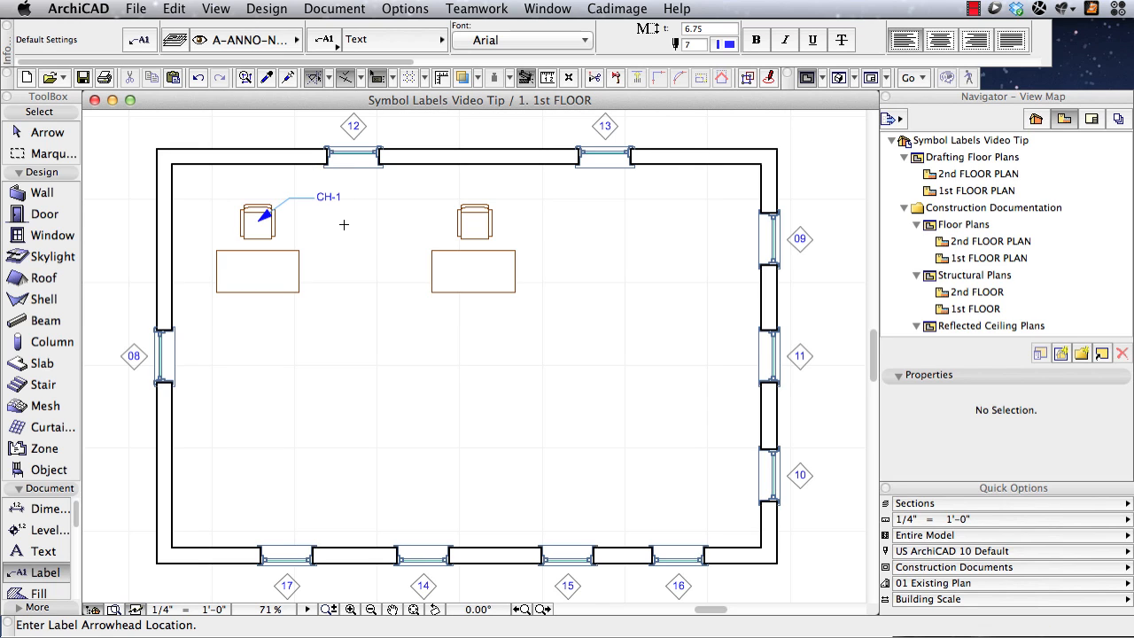
Step: Try moving the left armchair up and to the left without its label, and undo the move
{"action": "scroll", "coordinate": [312, 213], "scroll_direction": "up", "scroll_amount": 3}
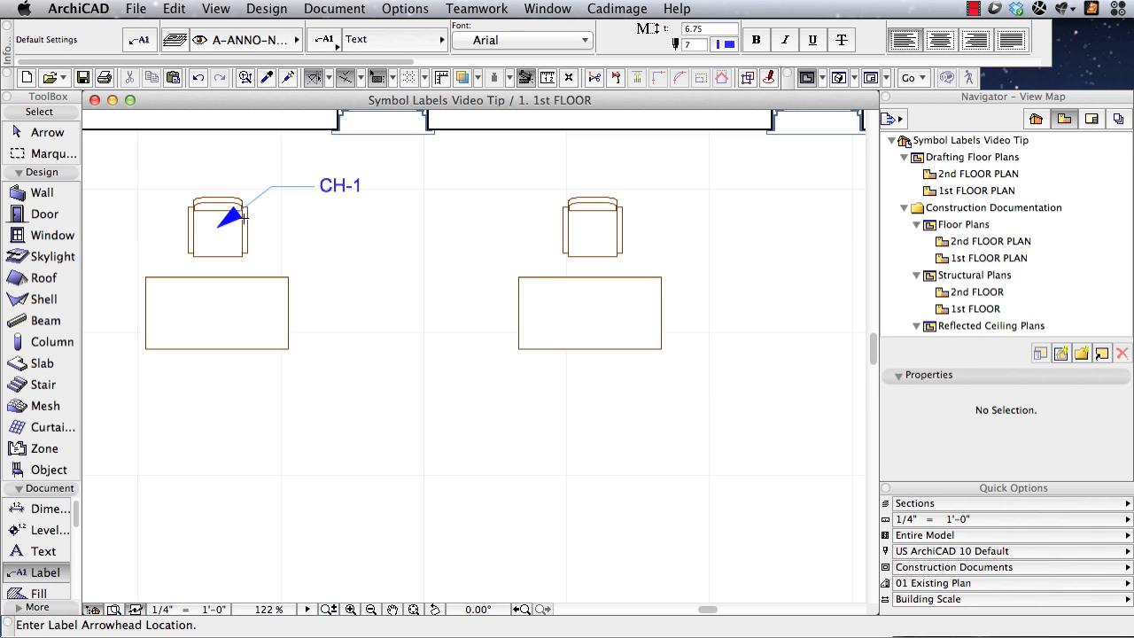
{"action": "left_click", "coordinate": [187, 203], "text": "shift"}
{"action": "key", "text": "super+d"}
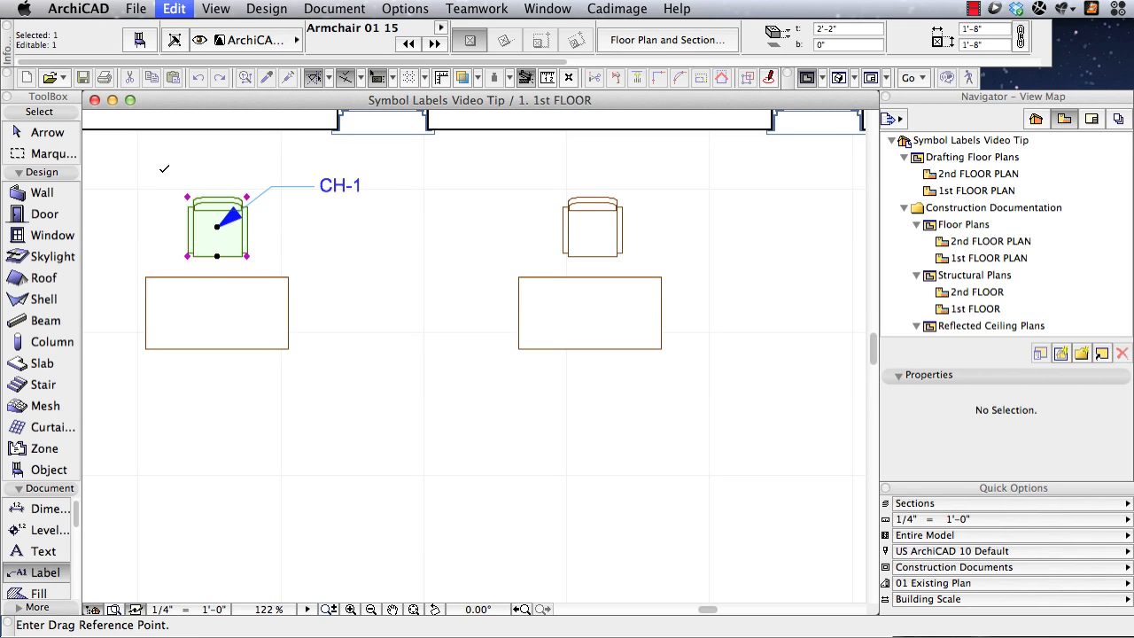
{"action": "left_click", "coordinate": [188, 197]}
{"action": "left_click", "coordinate": [123, 163]}
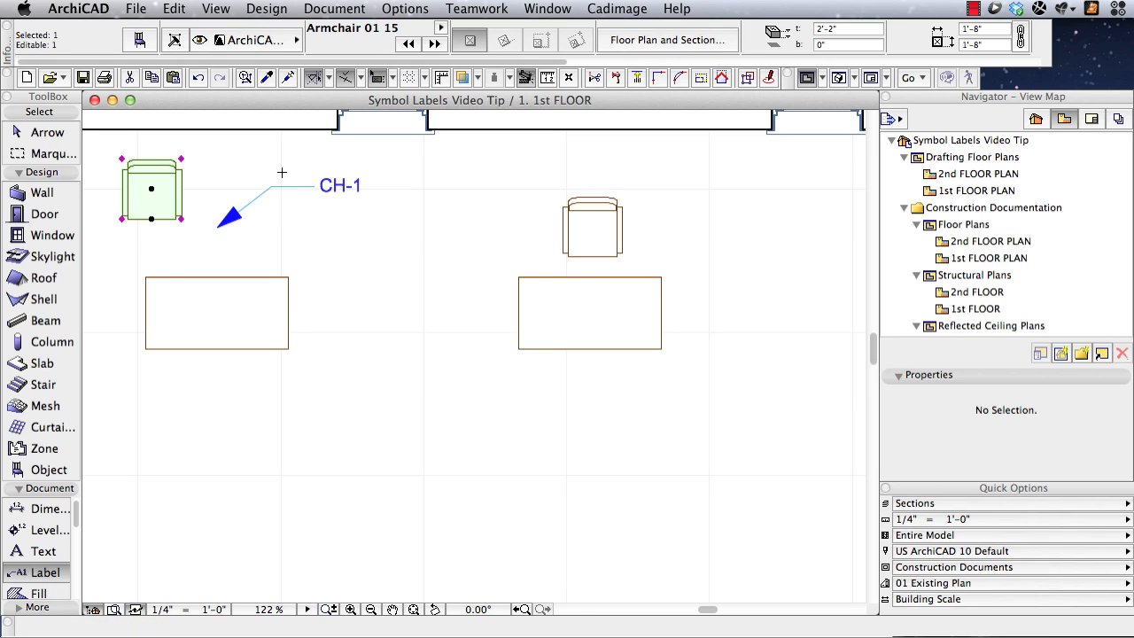
{"action": "key", "text": "super+z"}
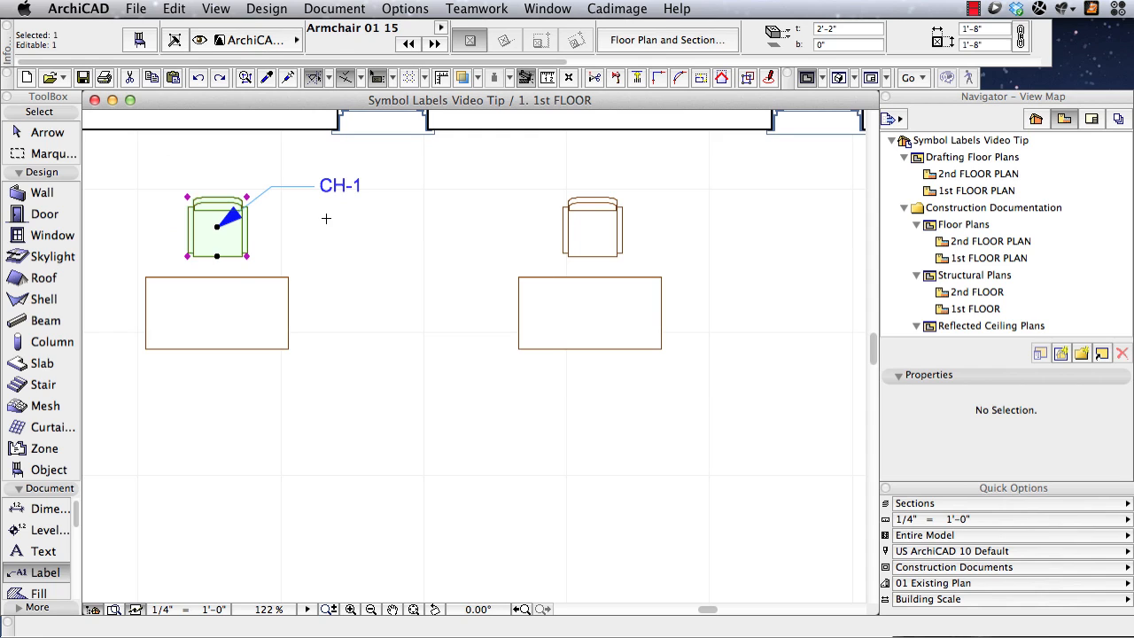
{"action": "key", "text": "Escape"}
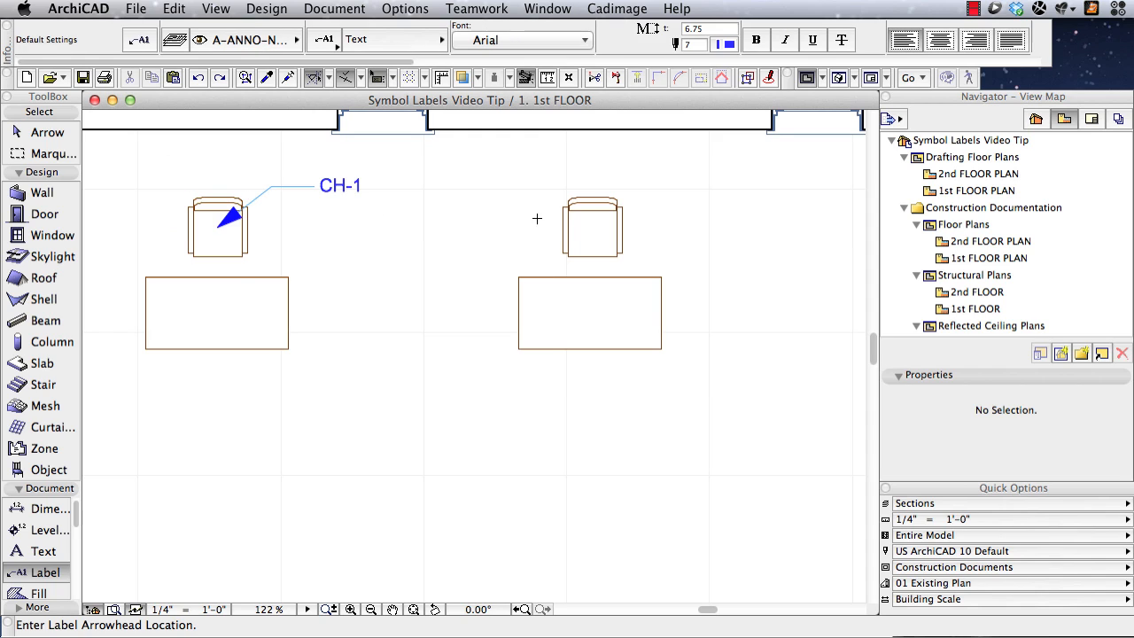
Step: Turn on Label Elements for the right armchair to attach an associated label, and clear the selection
{"action": "left_click", "coordinate": [594, 233], "text": "shift"}
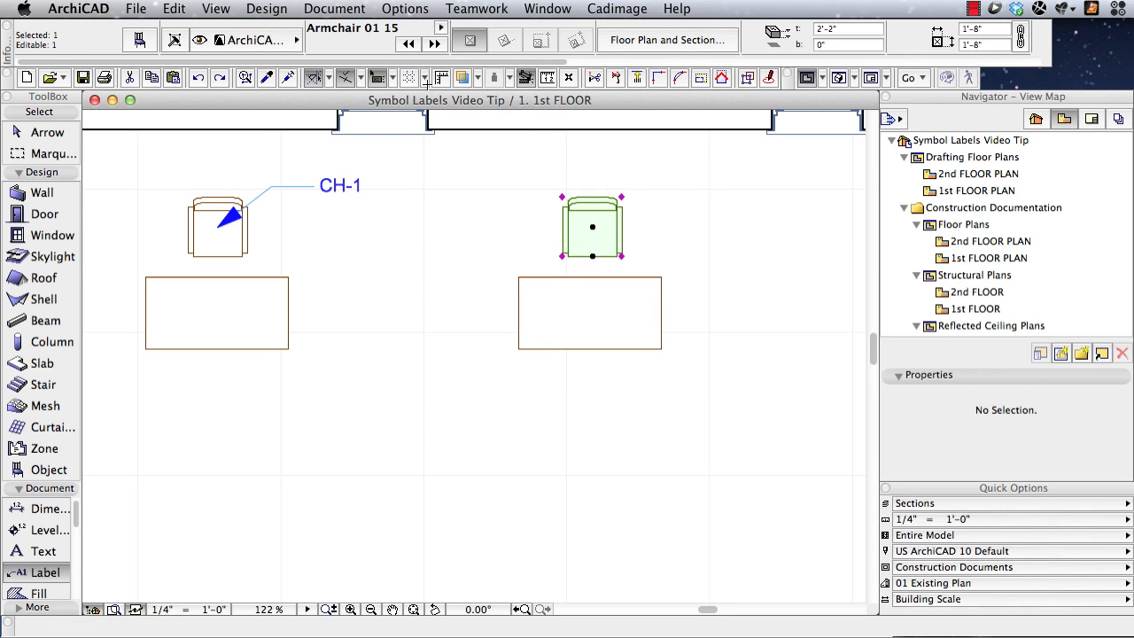
{"action": "left_click_drag", "start_coordinate": [500, 64], "coordinate": [975, 64]}
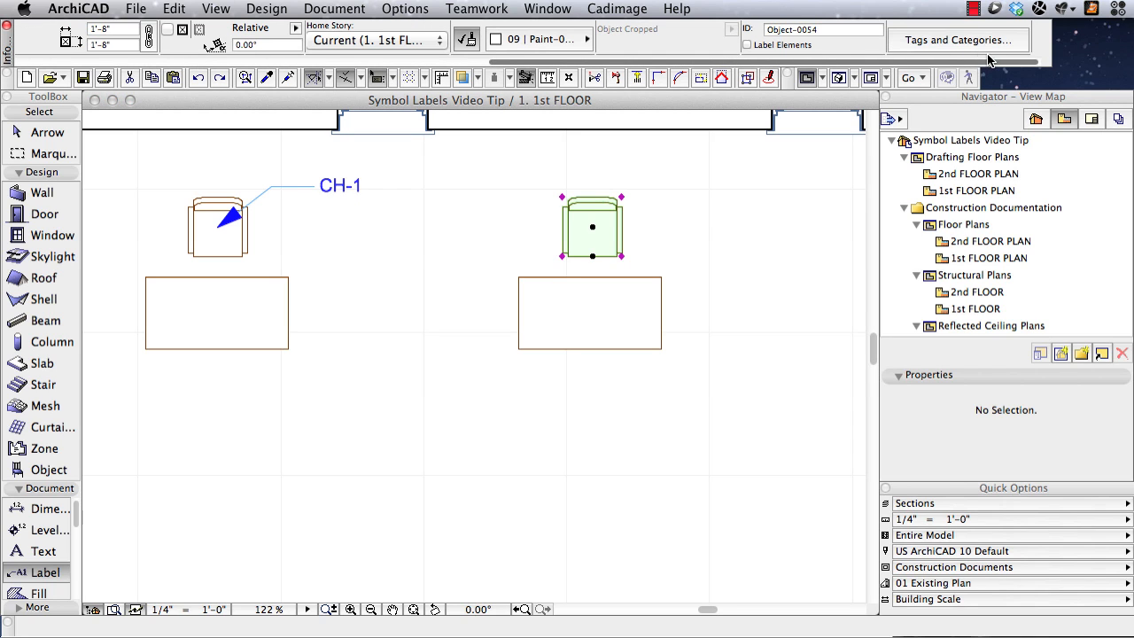
{"action": "left_click", "coordinate": [747, 45]}
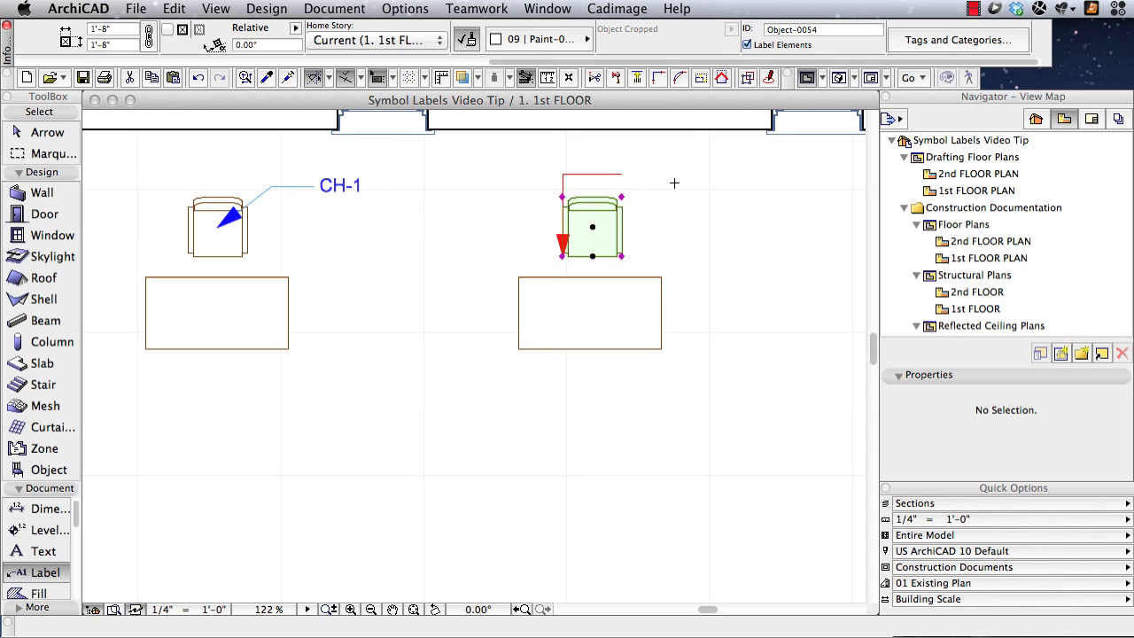
{"action": "key", "text": "Escape"}
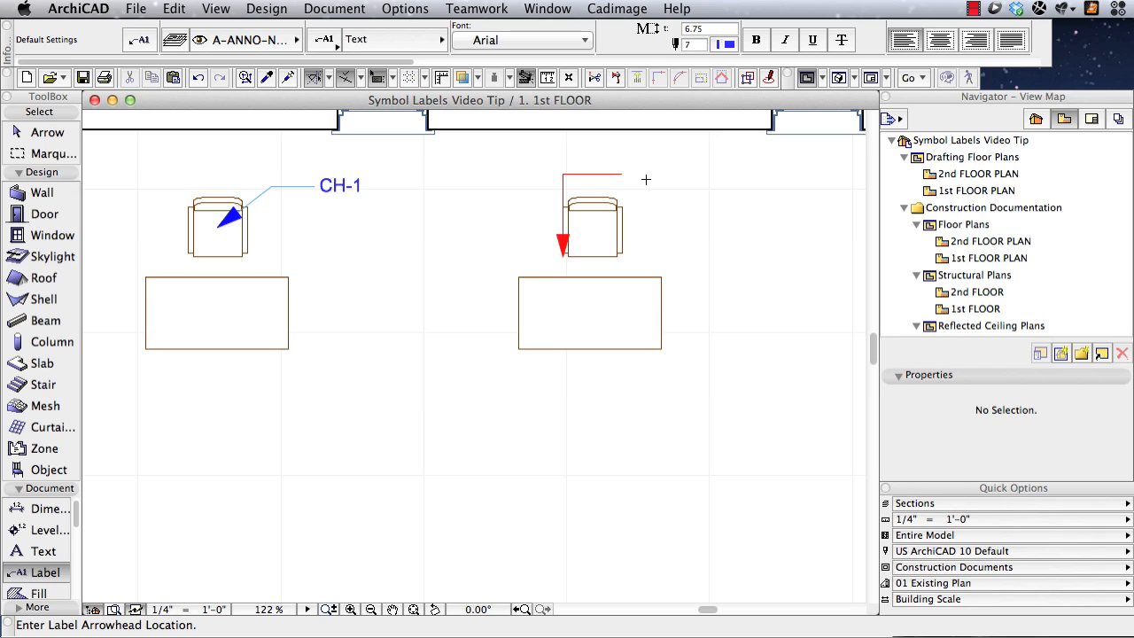
Step: Enter CH-1 as the text of the right armchair's associated label
{"action": "left_click", "coordinate": [626, 174]}
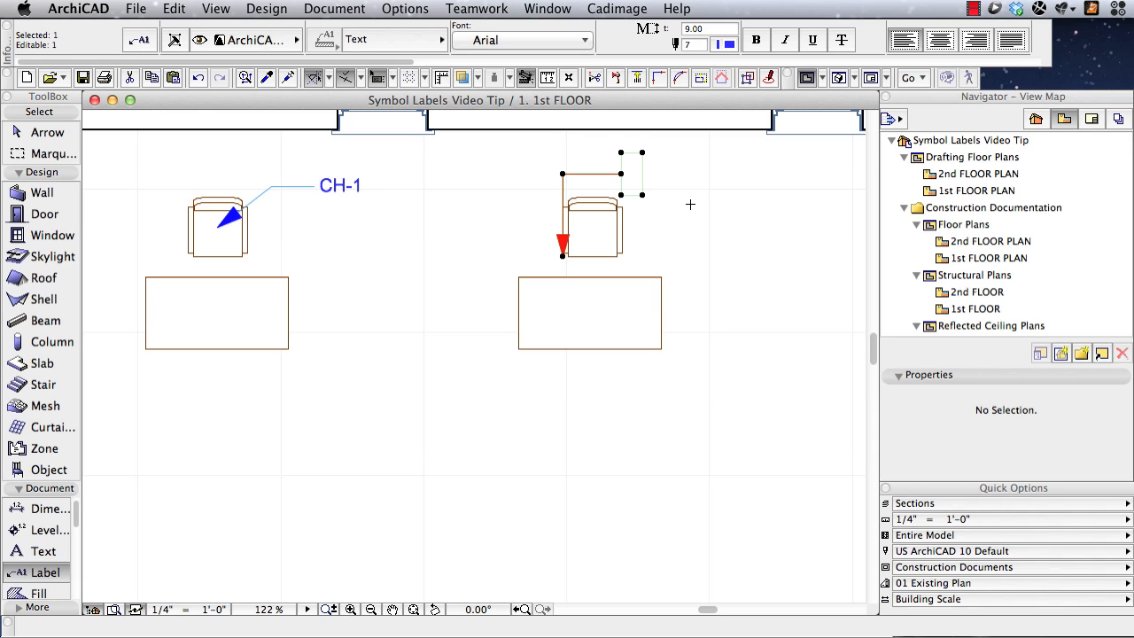
{"action": "double_click", "coordinate": [643, 179]}
{"action": "type", "text": "C"}
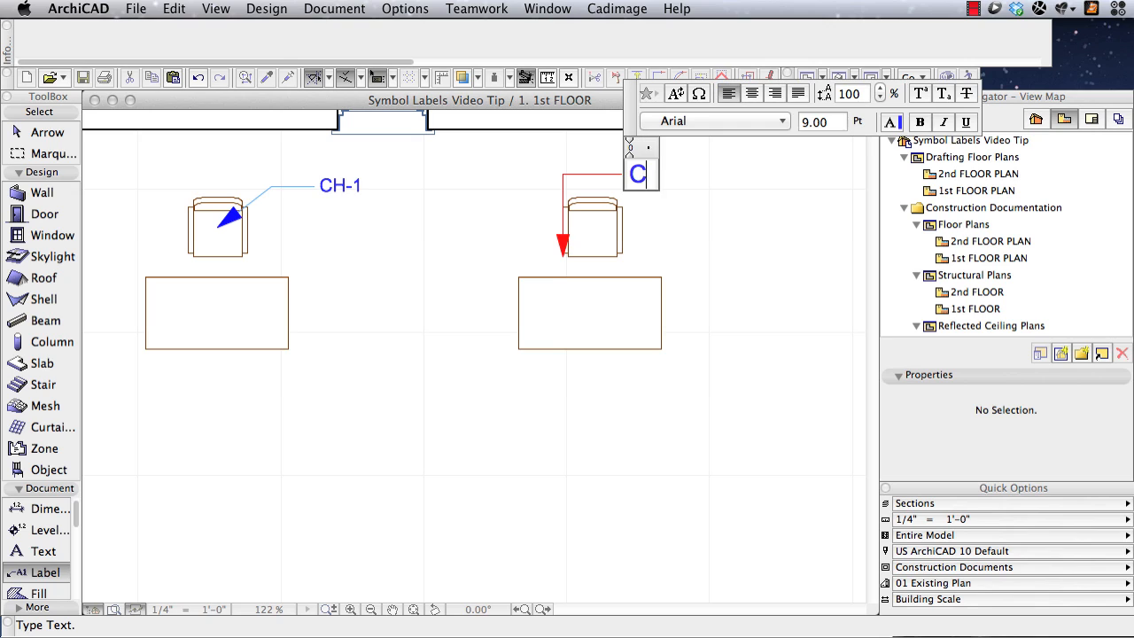
{"action": "type", "text": "H-1"}
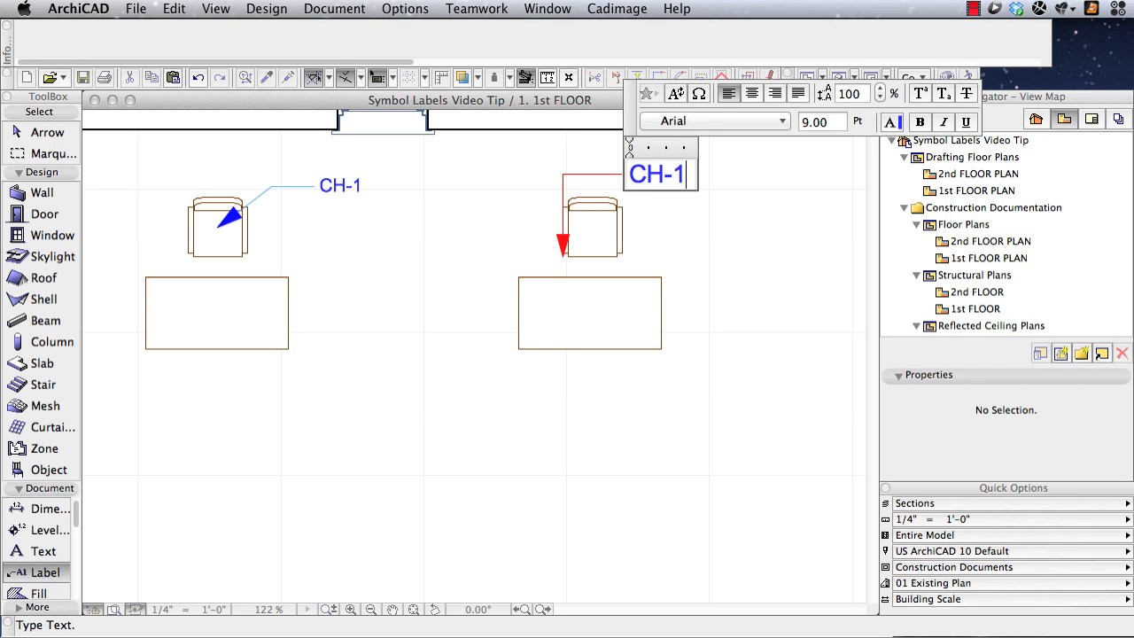
{"action": "left_click", "coordinate": [732, 235]}
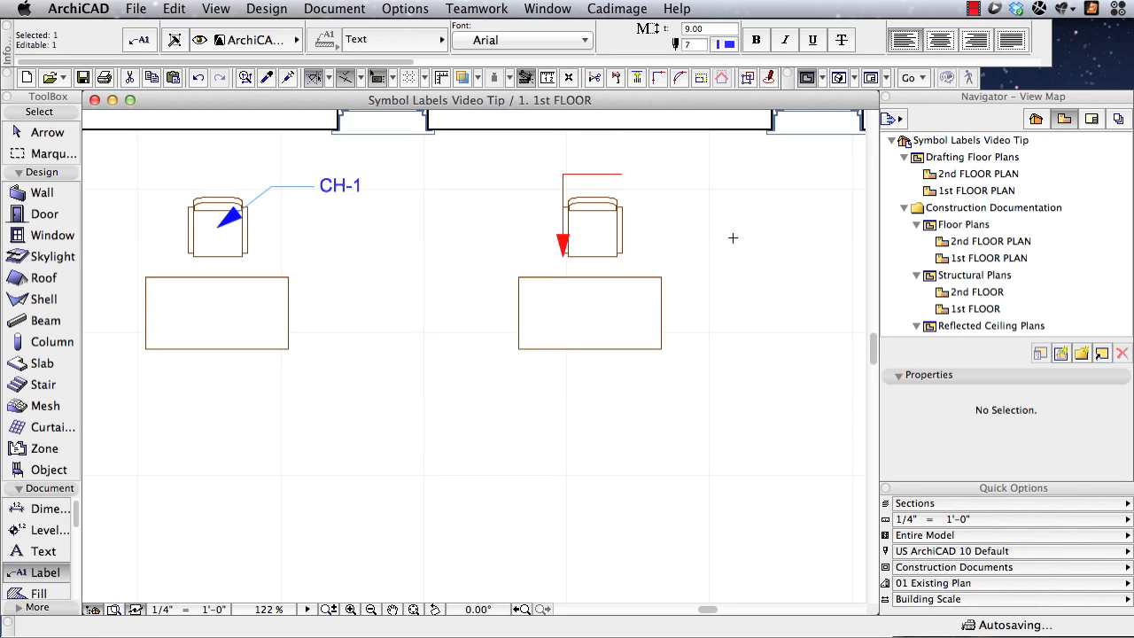
Step: Move the bend of the right label's leader down and right so the leader slants away from the armchair
{"action": "left_click", "coordinate": [564, 172]}
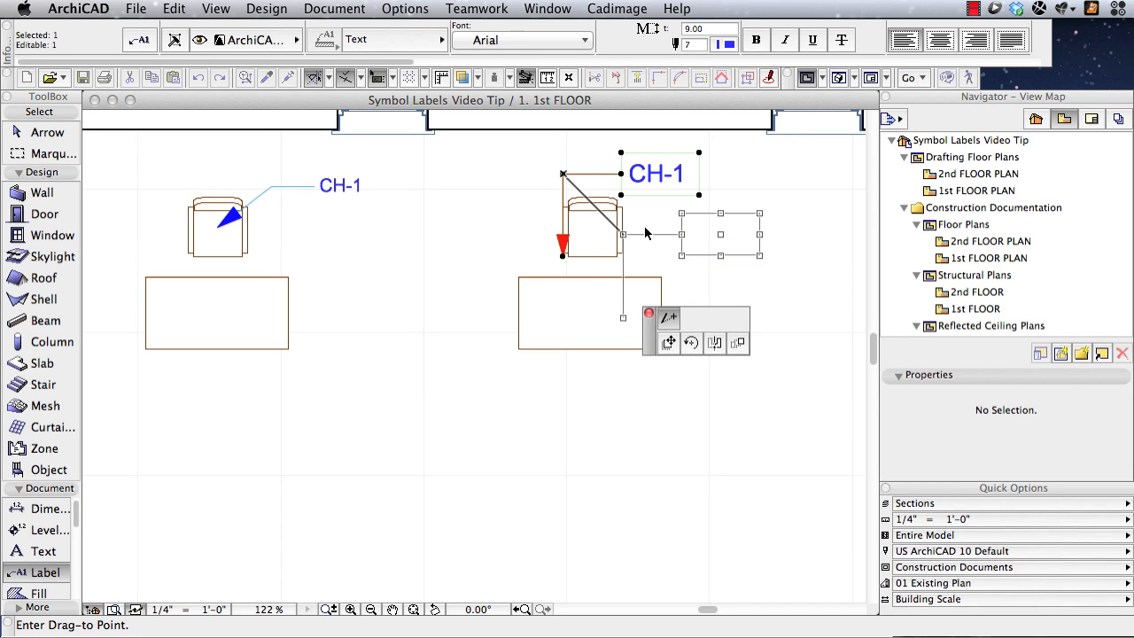
{"action": "left_click", "coordinate": [645, 199]}
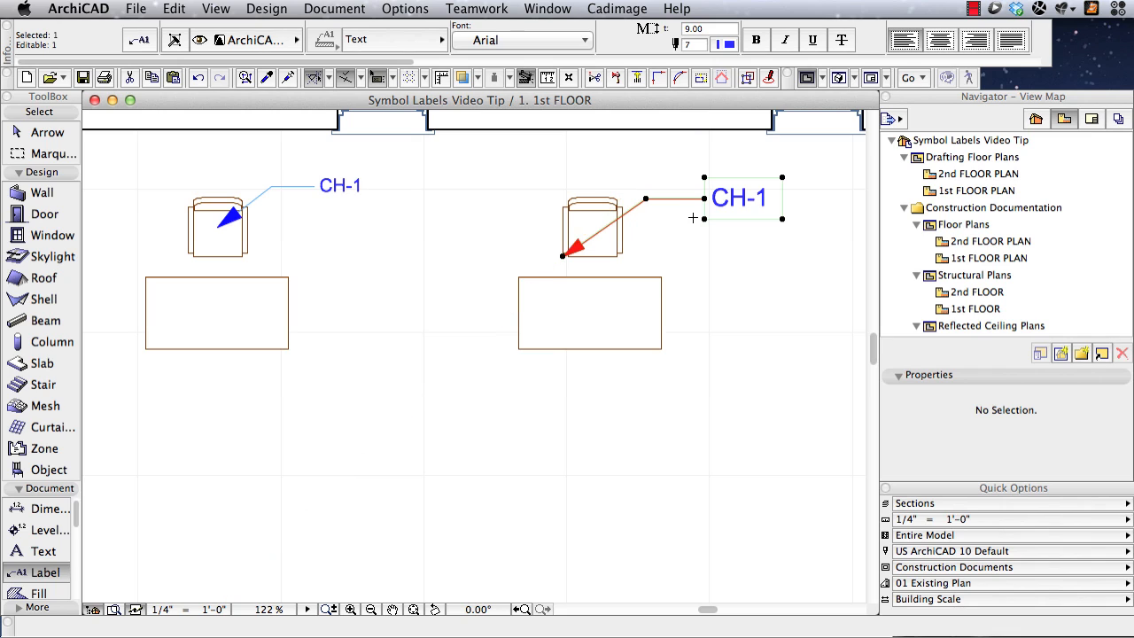
{"action": "key", "text": "Escape"}
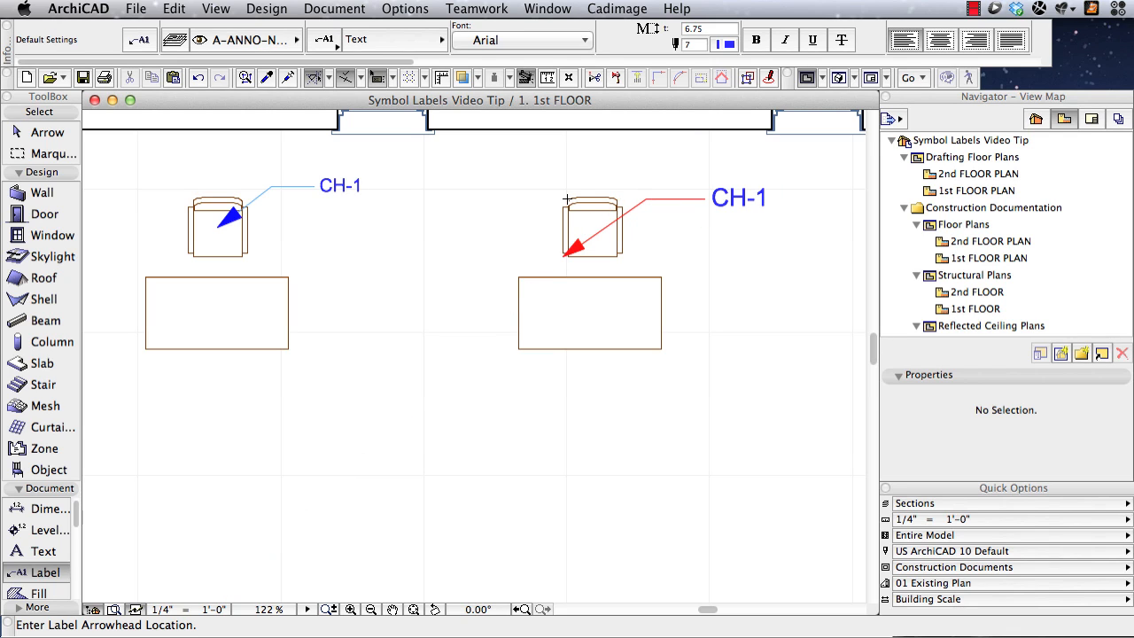
Step: Try moving the right armchair up and to the left together with its associated label, and undo the move
{"action": "left_click", "coordinate": [566, 203], "text": "shift"}
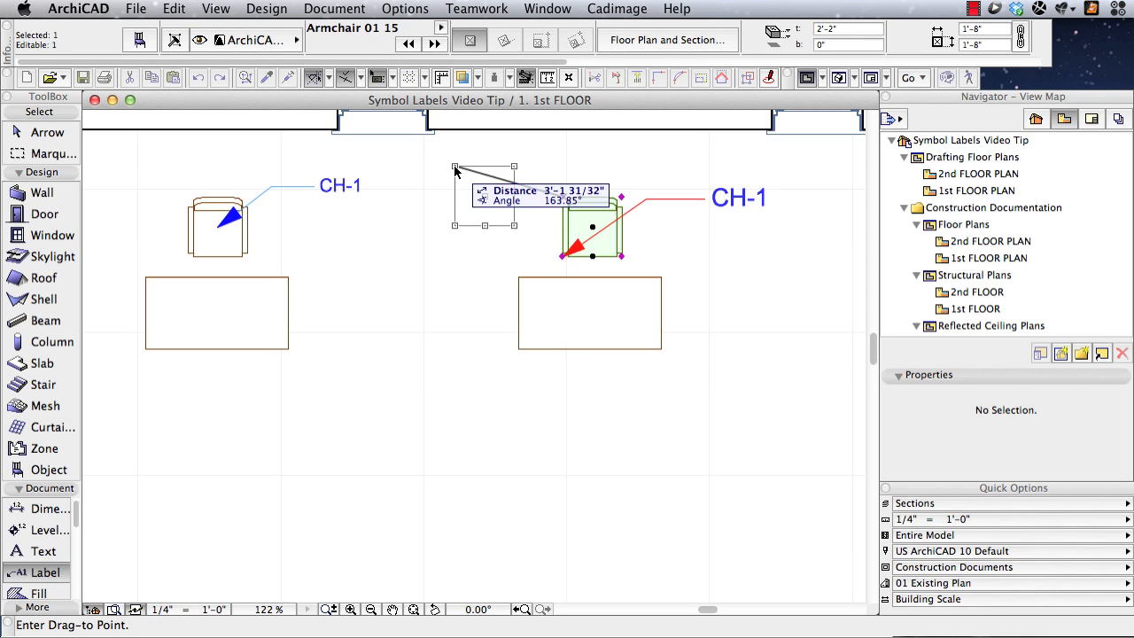
{"action": "left_click", "coordinate": [453, 165]}
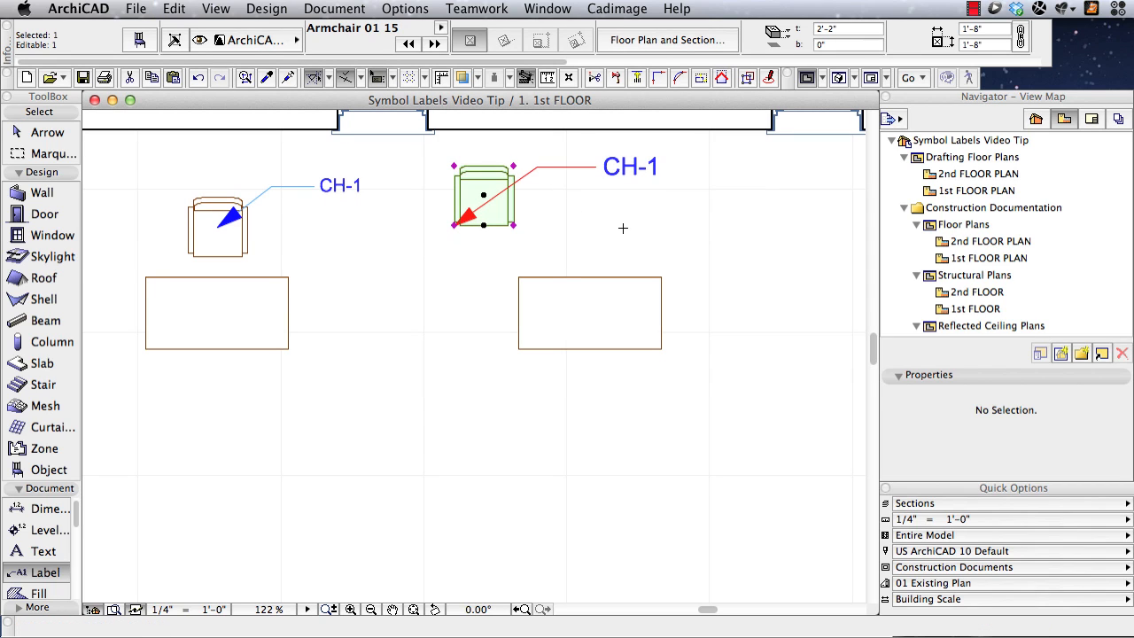
{"action": "key", "text": "super+z"}
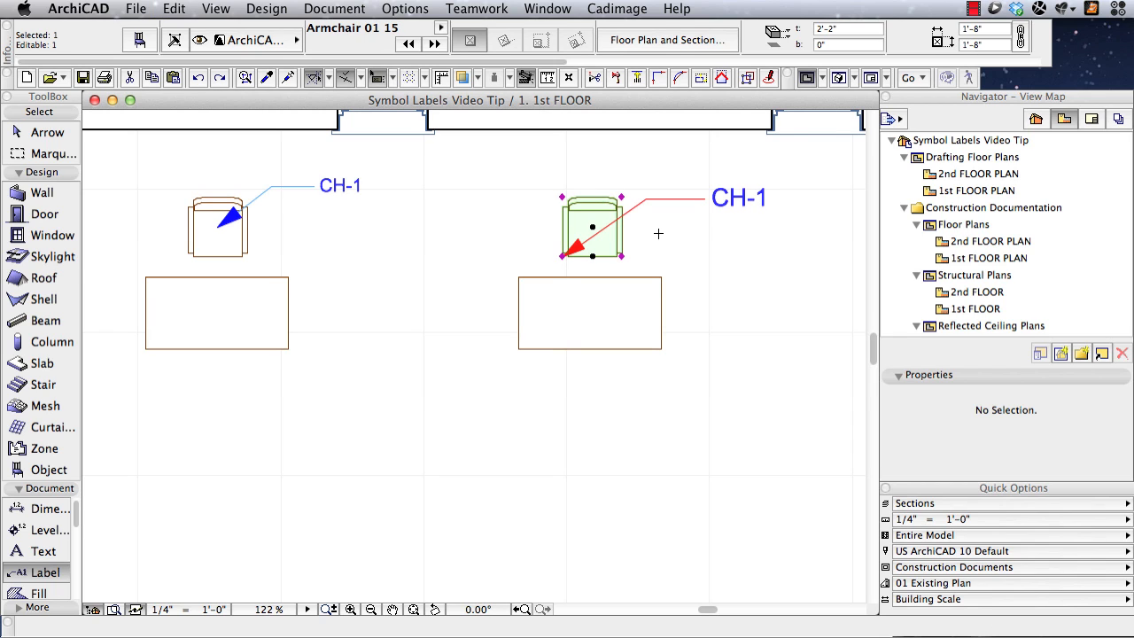
{"action": "key", "text": "Escape"}
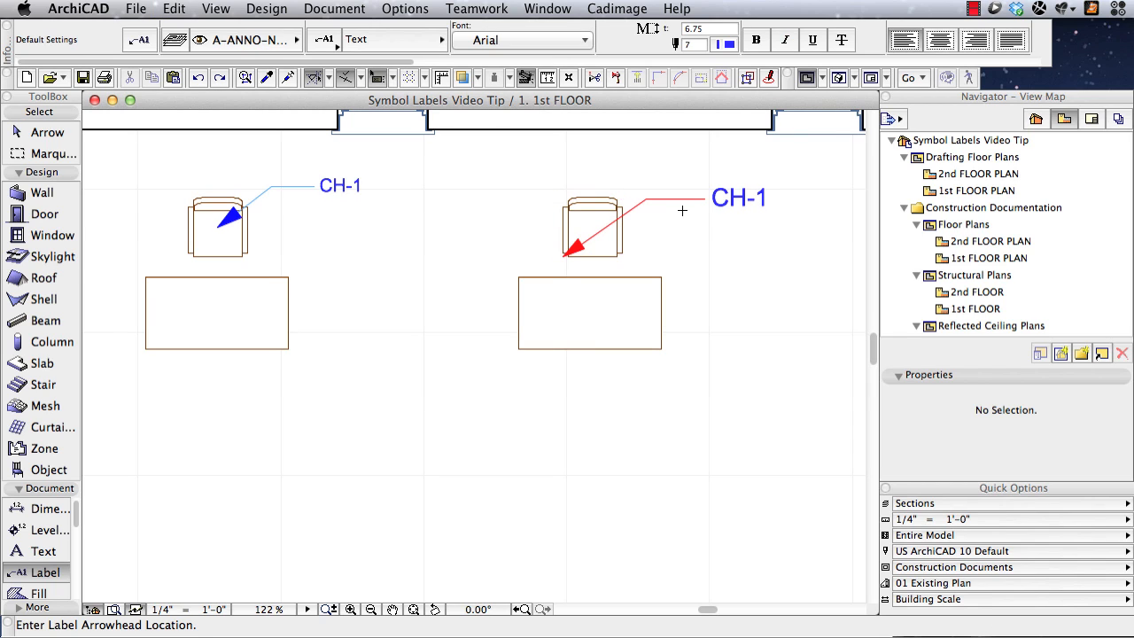
Step: Undo the leader repositioning and the CH-1 text entry on the right armchair's label
{"action": "key", "text": "super+z"}
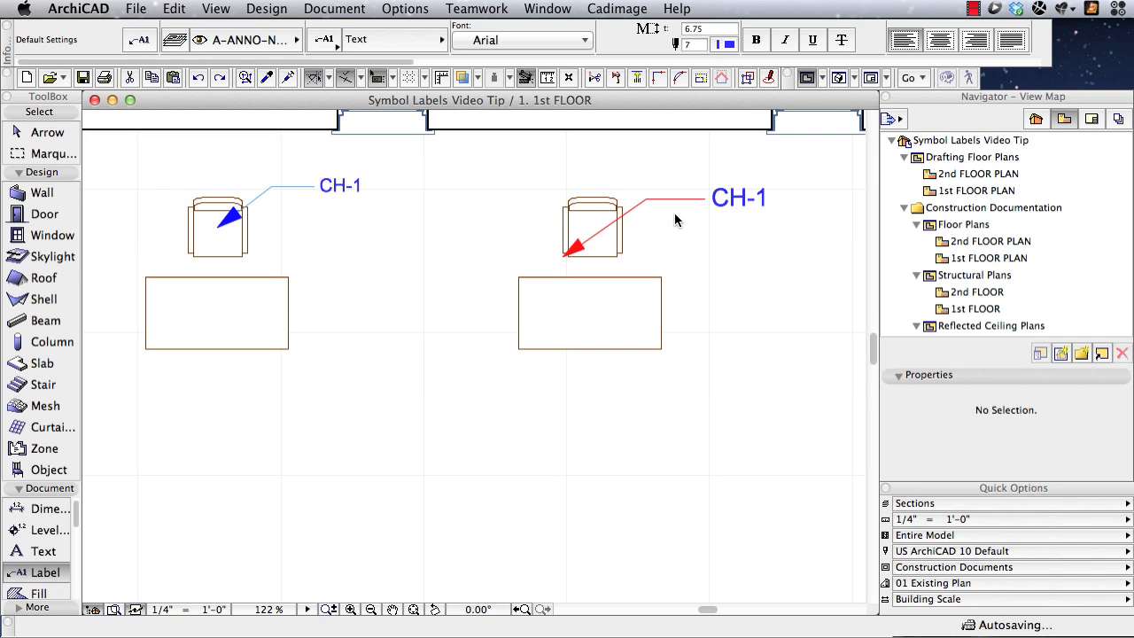
{"action": "key", "text": "super+z"}
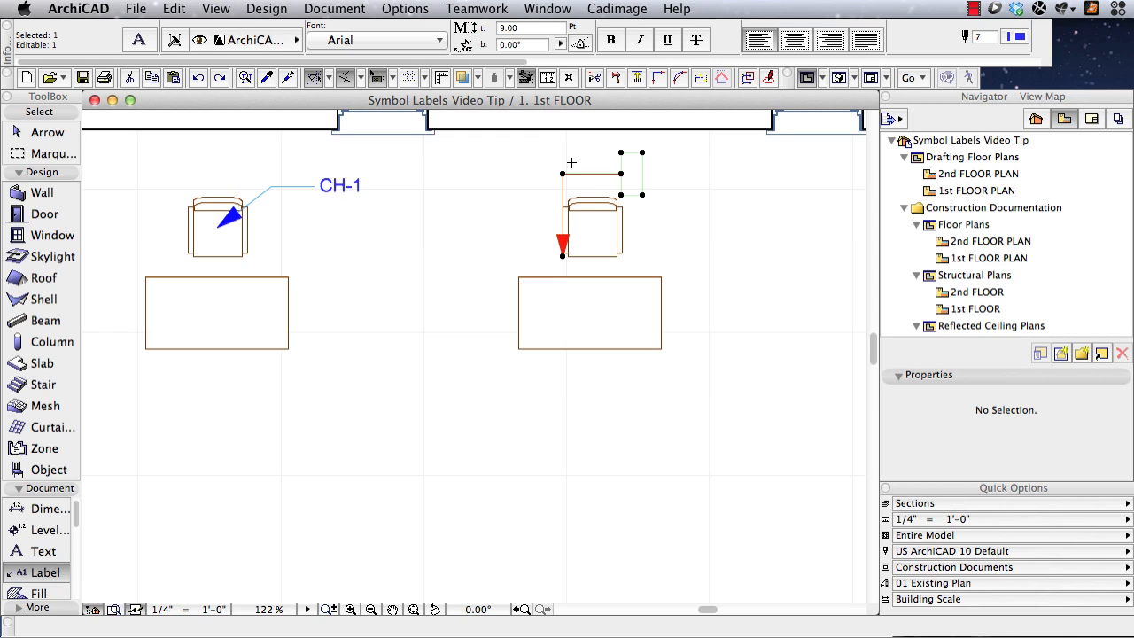
{"action": "left_click", "coordinate": [137, 46]}
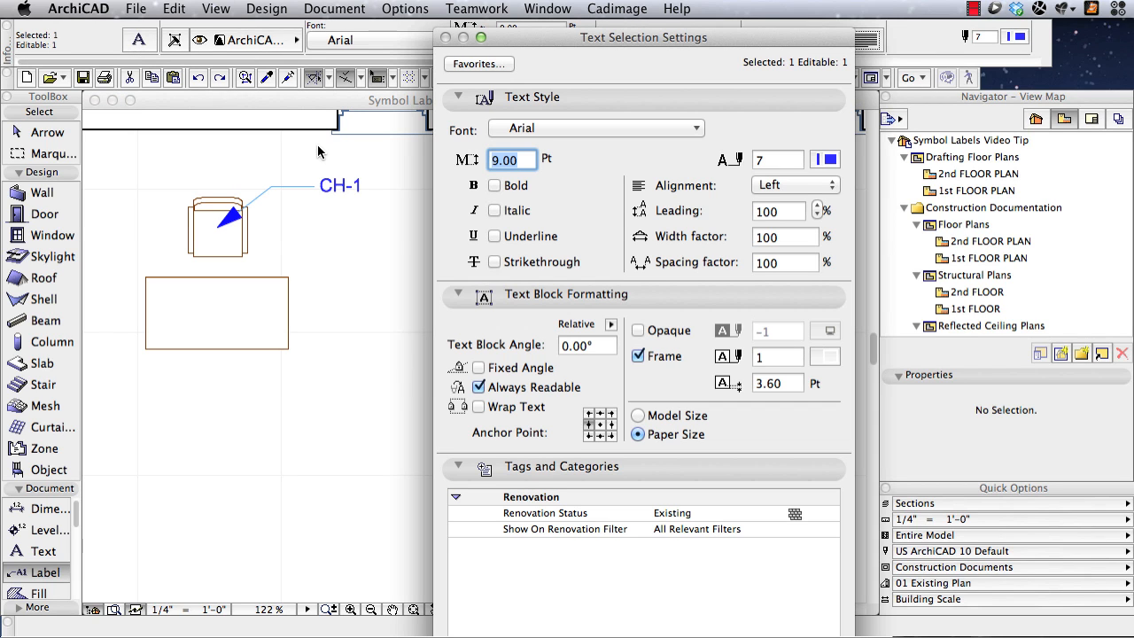
{"action": "key", "text": "Escape"}
{"action": "left_click", "coordinate": [760, 197]}
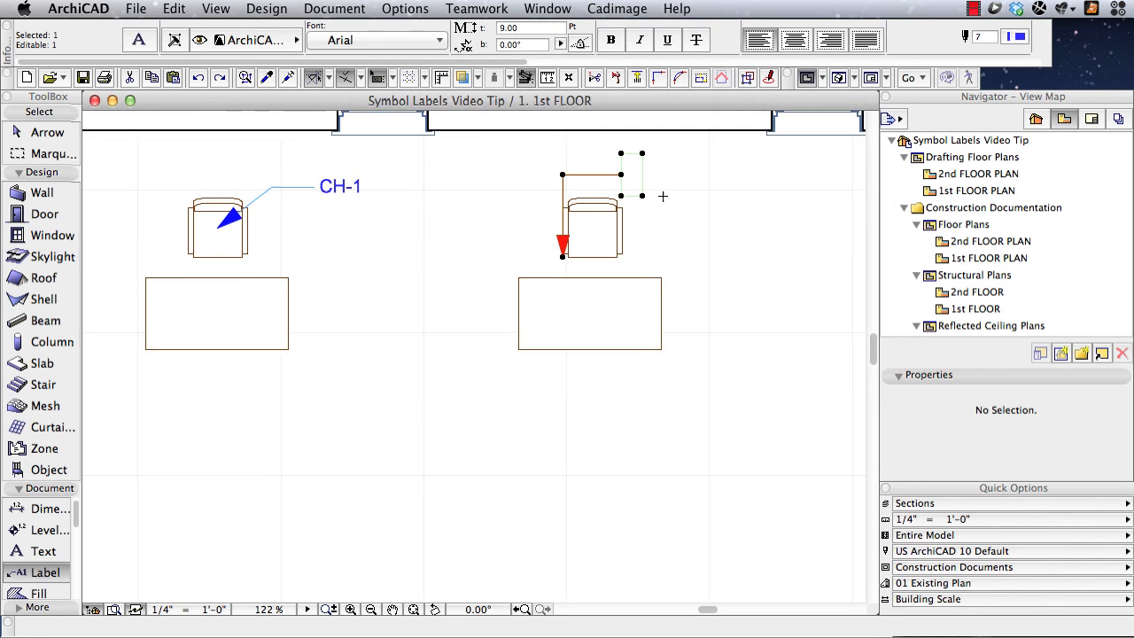
{"action": "key", "text": "Escape"}
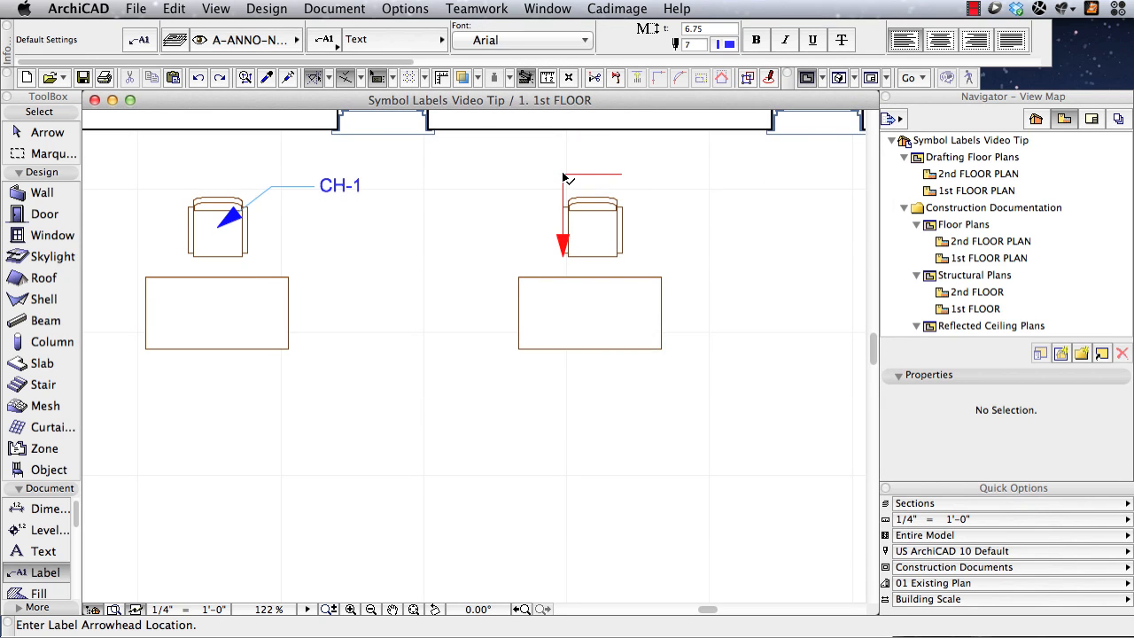
Step: Change the content type of the right armchair's associated label from Text to ID in its label settings
{"action": "left_click", "coordinate": [564, 176]}
{"action": "left_click", "coordinate": [563, 177]}
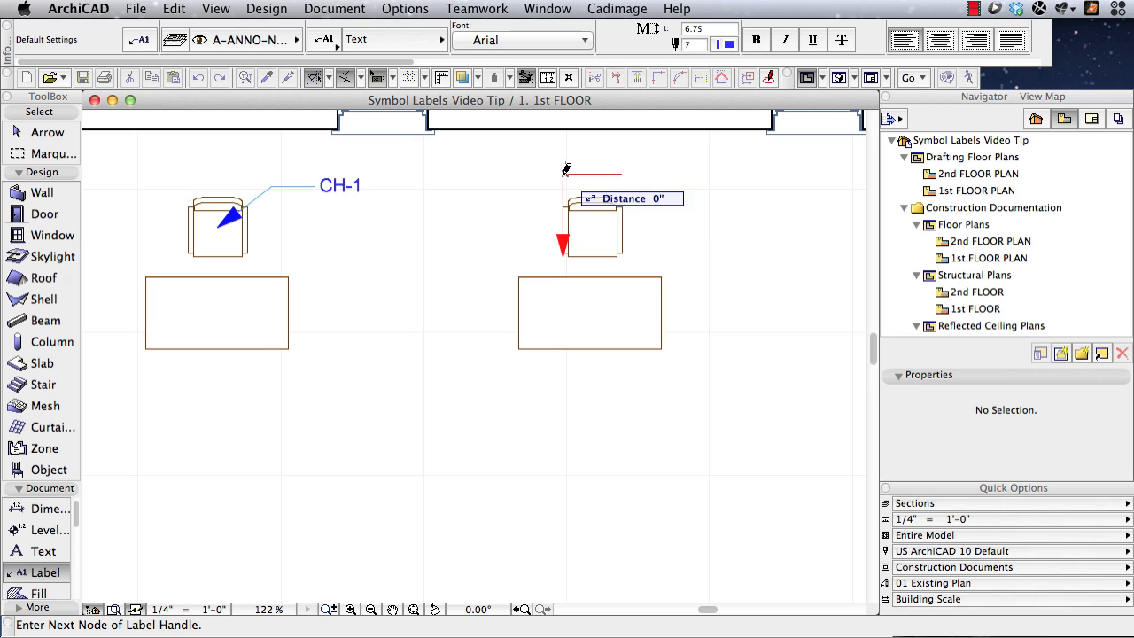
{"action": "left_click", "coordinate": [565, 178]}
{"action": "left_click", "coordinate": [564, 179]}
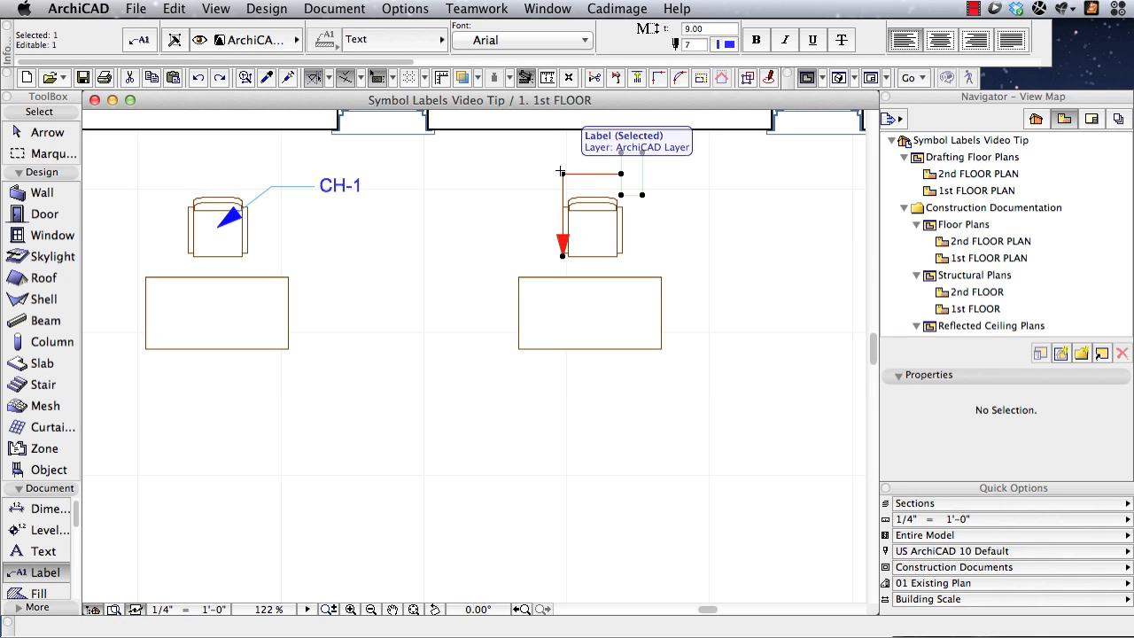
{"action": "left_click", "coordinate": [142, 40]}
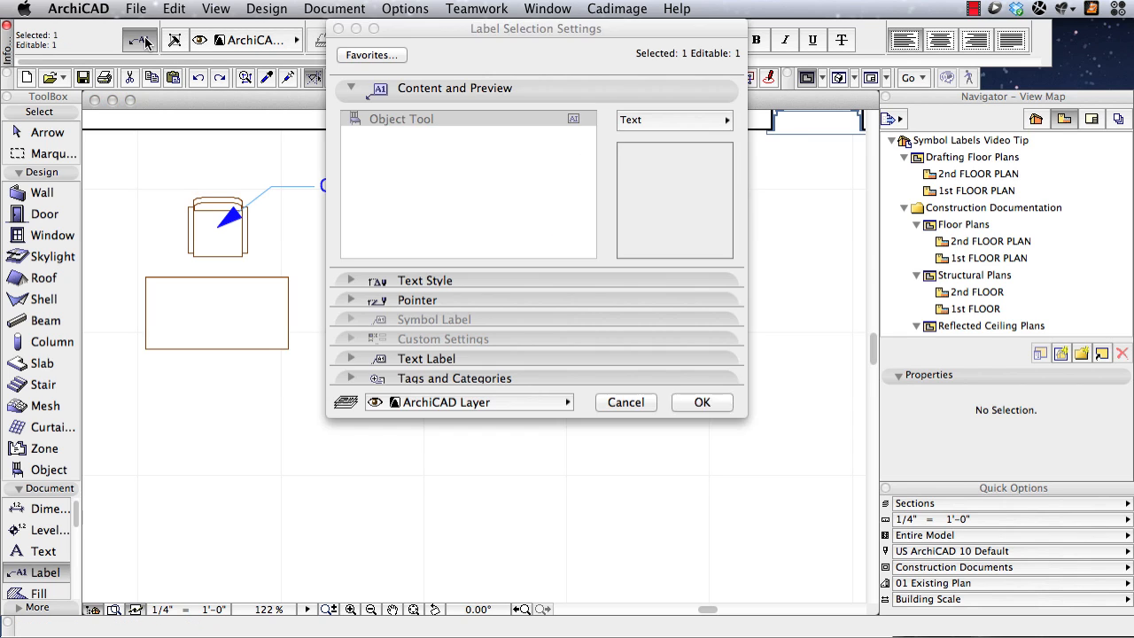
{"action": "left_click", "coordinate": [690, 124]}
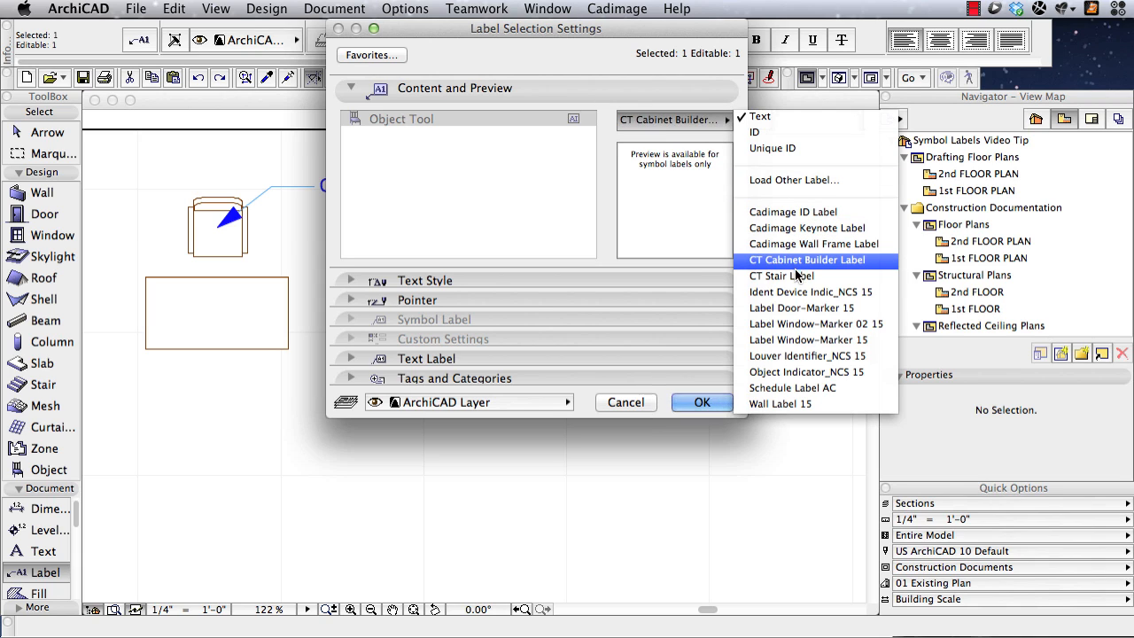
{"action": "left_click", "coordinate": [777, 133]}
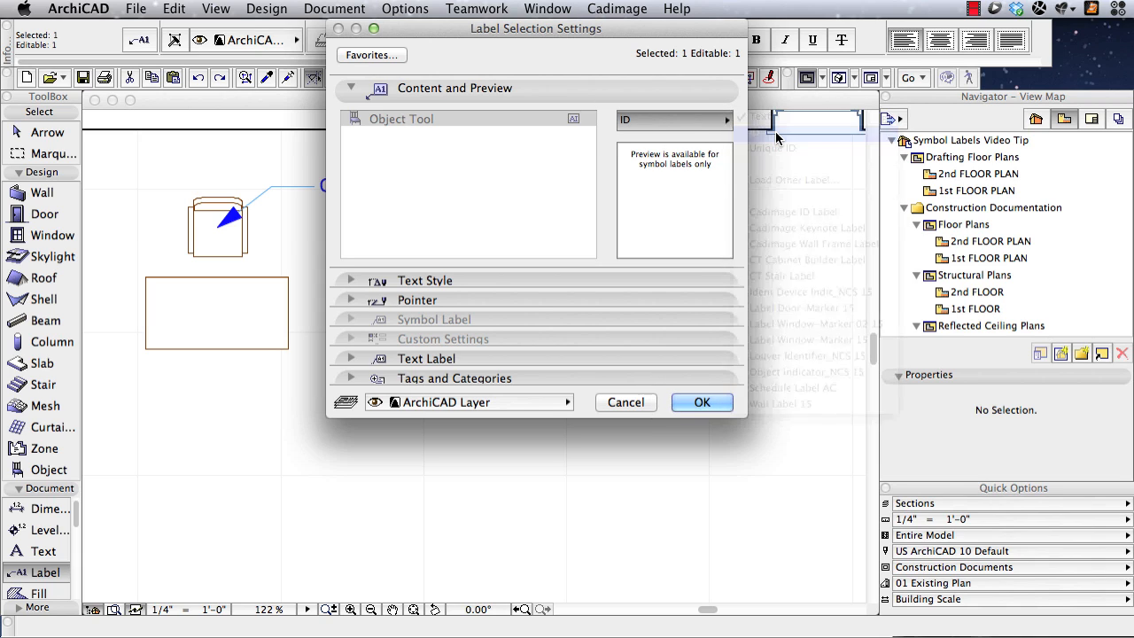
{"action": "left_click", "coordinate": [702, 404]}
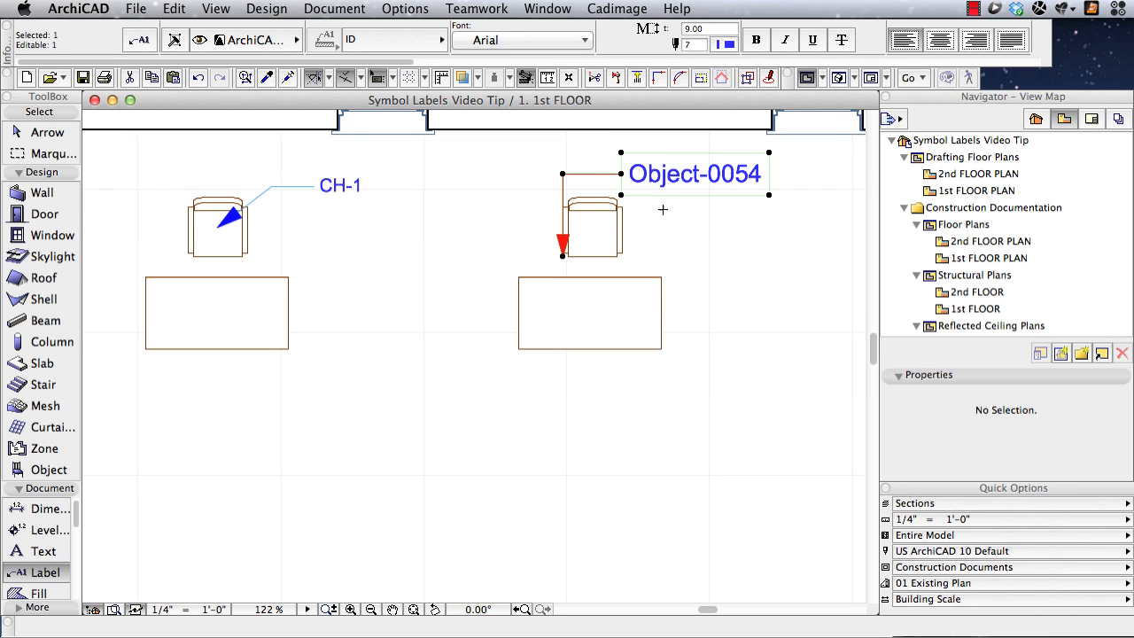
Step: Change the right armchair's object ID to CH-1
{"action": "key", "text": "Escape"}
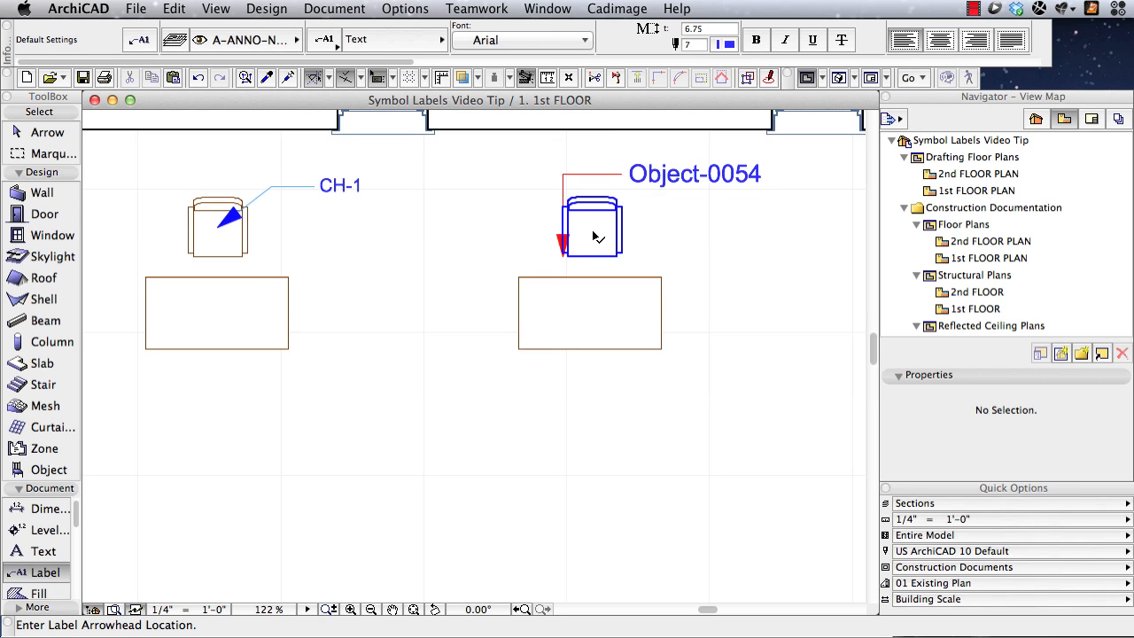
{"action": "left_click", "coordinate": [592, 232], "text": "shift"}
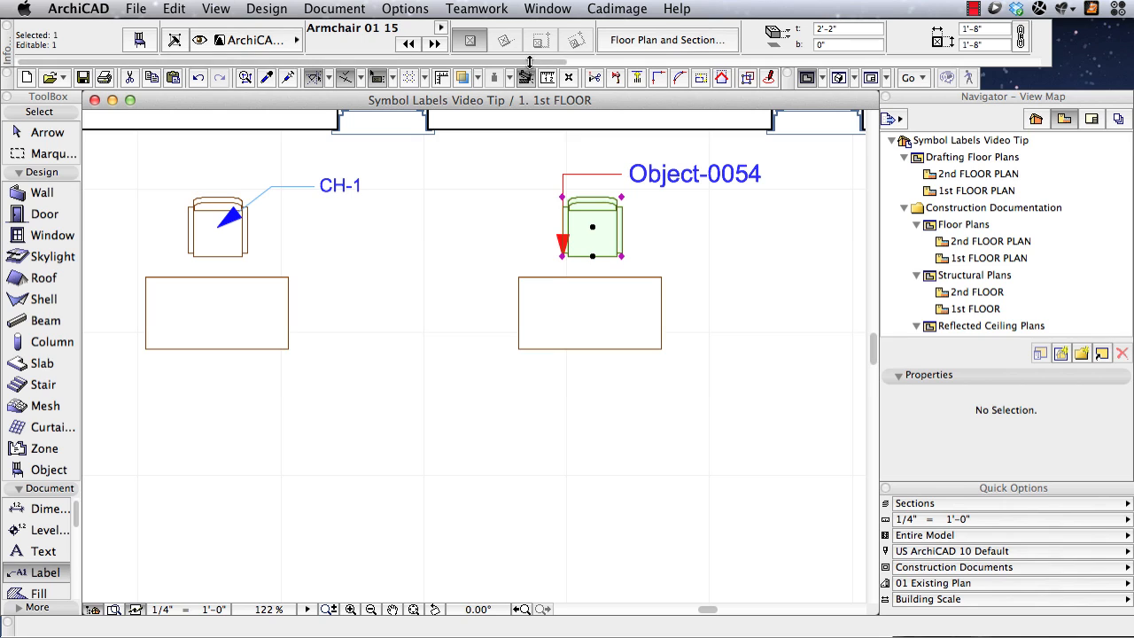
{"action": "left_click_drag", "start_coordinate": [538, 64], "coordinate": [1007, 64]}
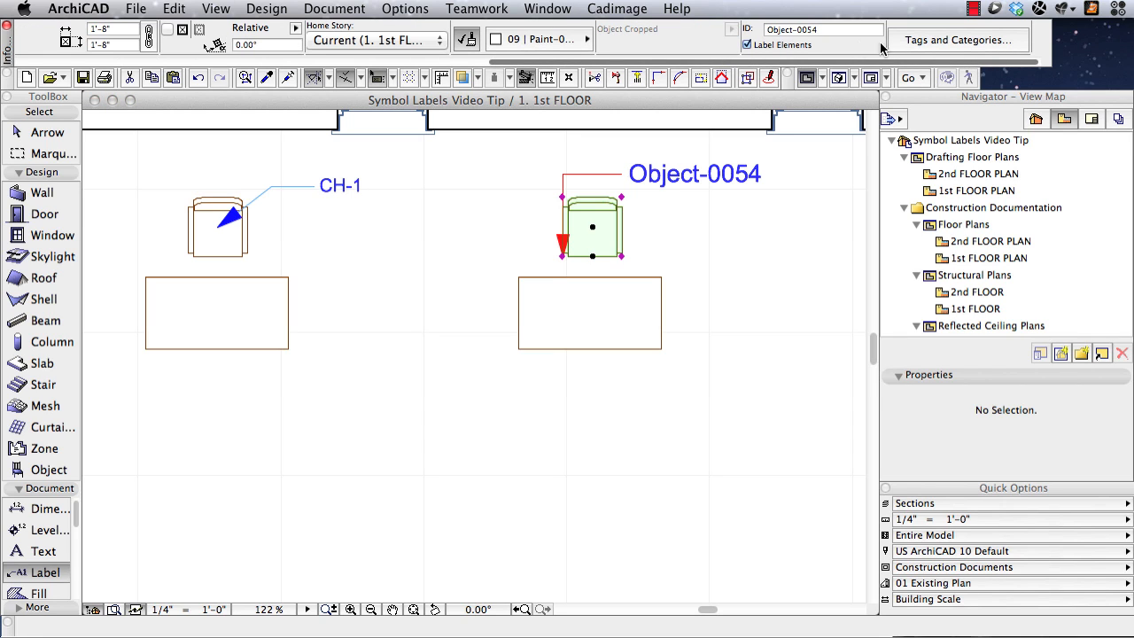
{"action": "left_click", "coordinate": [828, 31]}
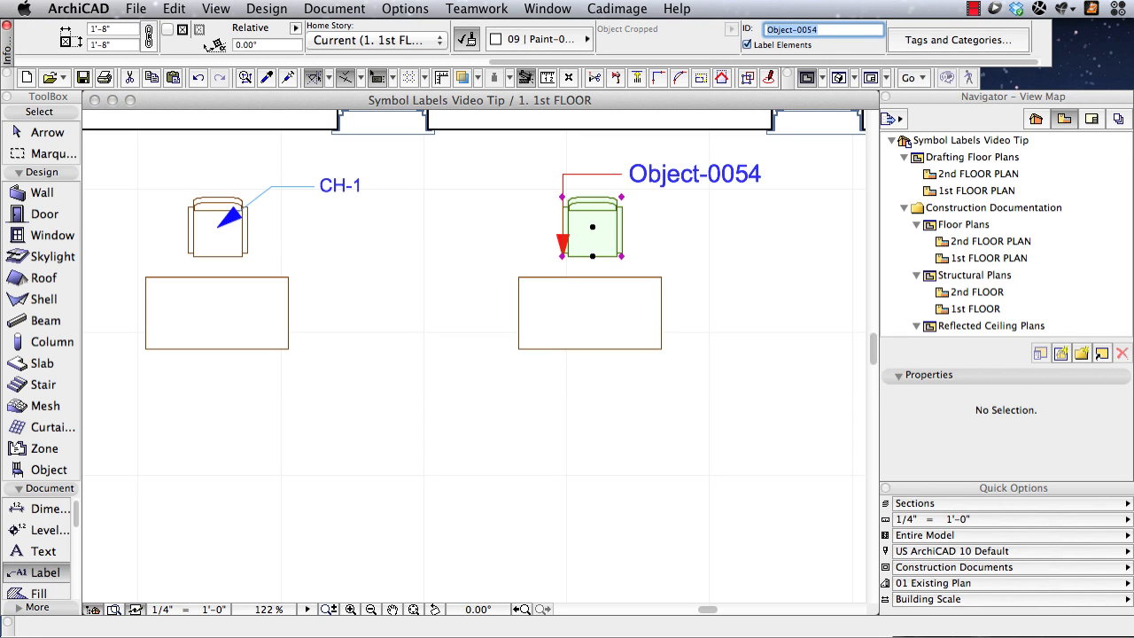
{"action": "type", "text": "CH-1"}
{"action": "key", "text": "Return"}
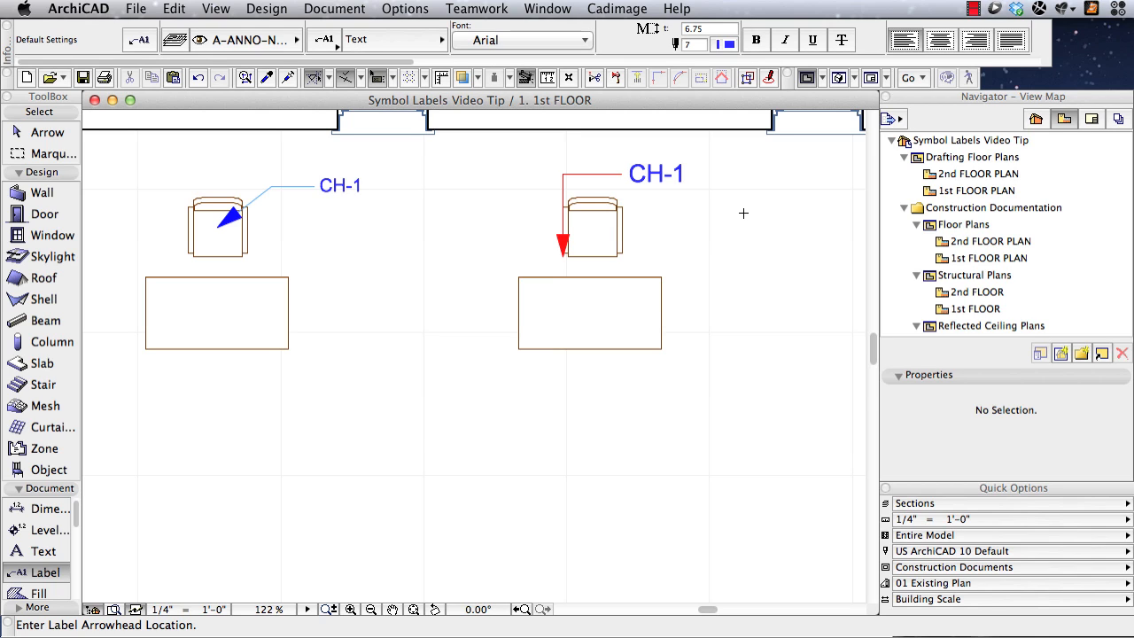
Step: Collapse the leader of the right armchair's label by moving its arrowhead and bend onto the point beside the label text
{"action": "left_click", "coordinate": [625, 183], "text": "shift"}
{"action": "left_click", "coordinate": [563, 257]}
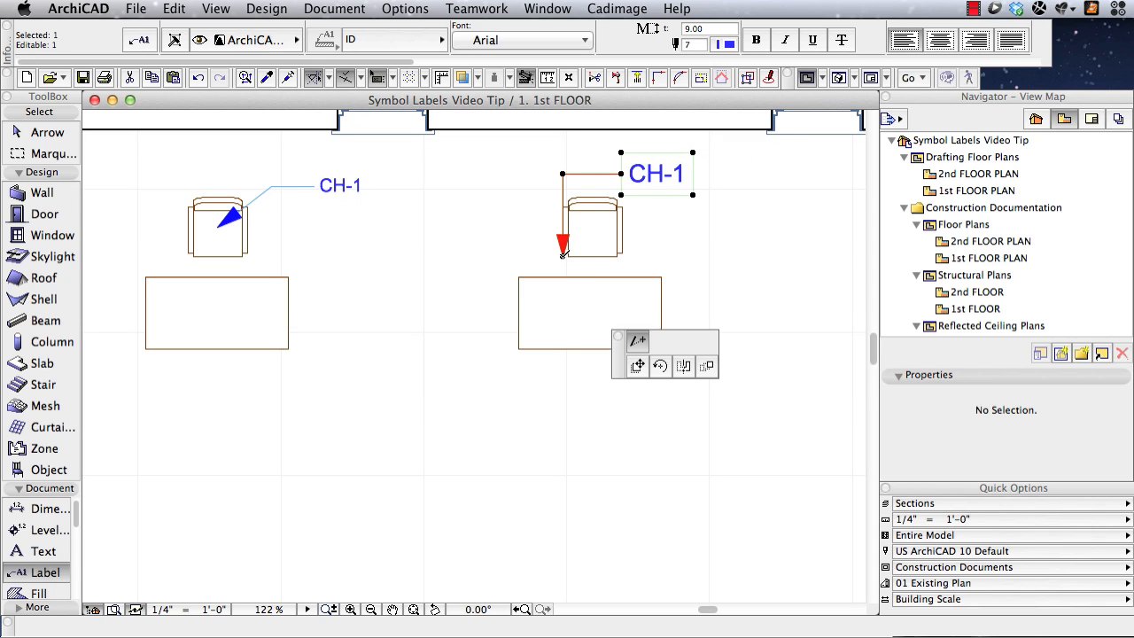
{"action": "left_click", "coordinate": [564, 171]}
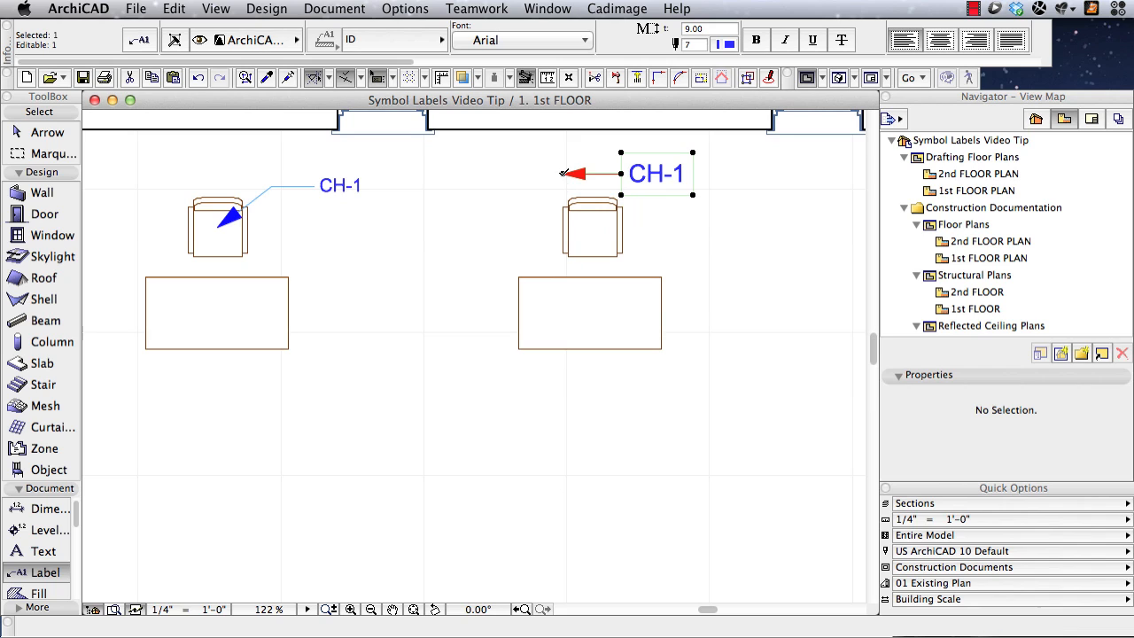
{"action": "left_click", "coordinate": [620, 173]}
{"action": "left_click", "coordinate": [620, 173]}
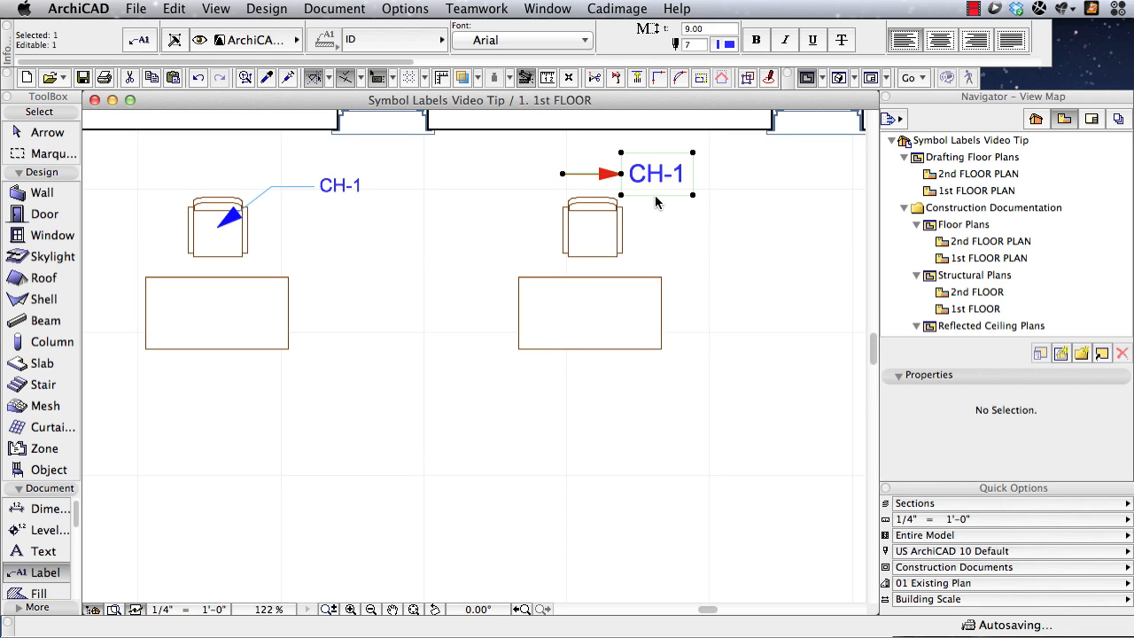
{"action": "left_click", "coordinate": [563, 173]}
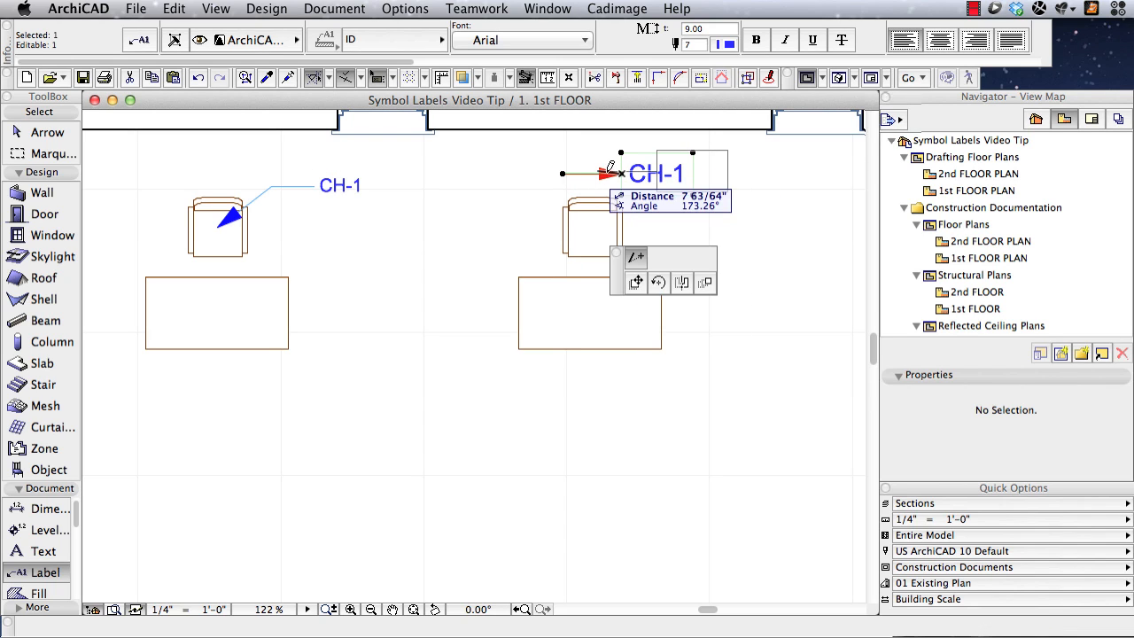
{"action": "left_click", "coordinate": [623, 173]}
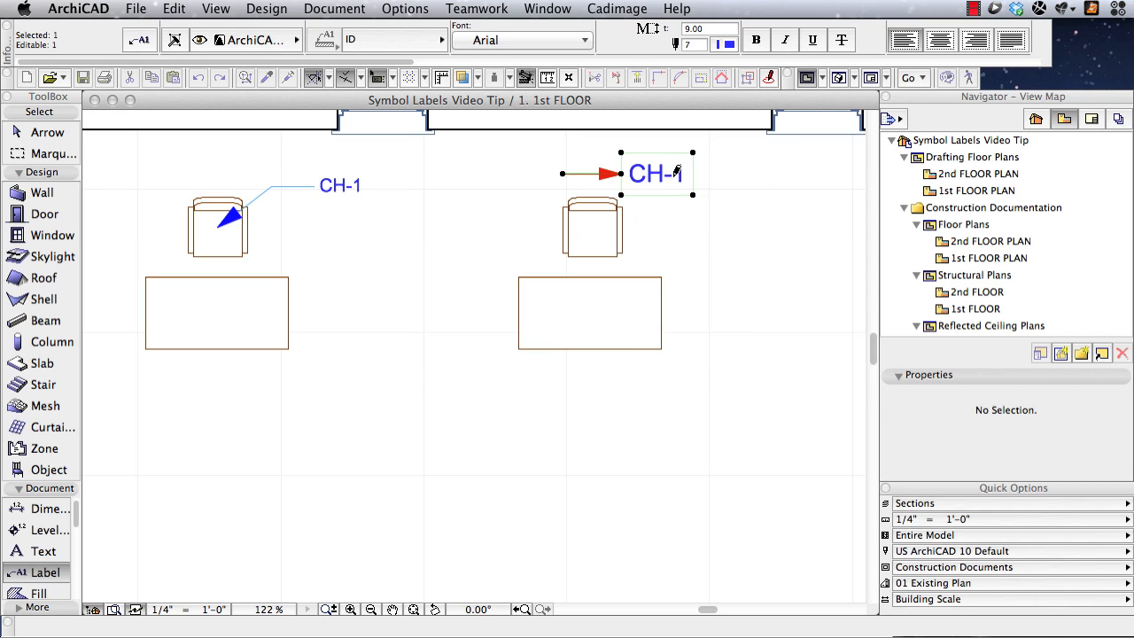
{"action": "left_click", "coordinate": [622, 174]}
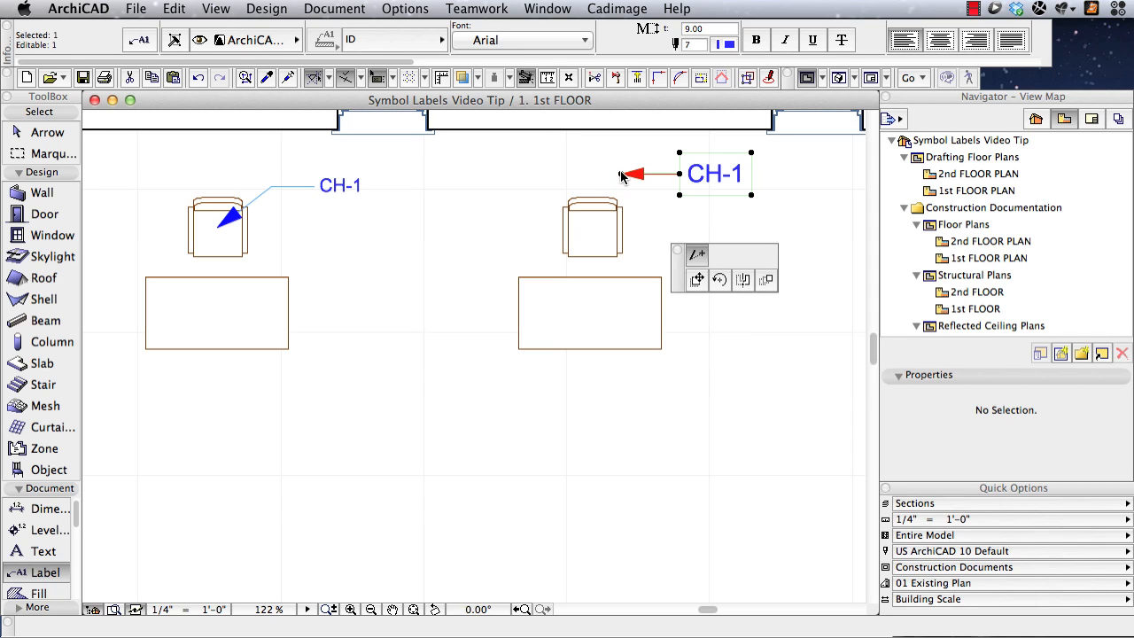
{"action": "key", "text": "Escape"}
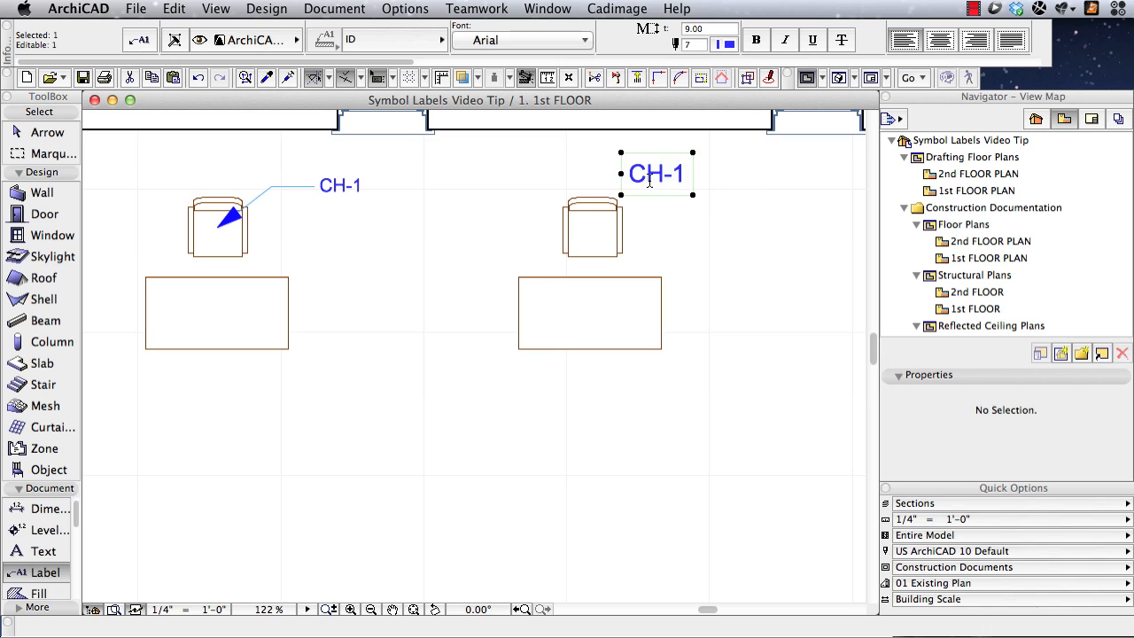
{"action": "key", "text": "Escape"}
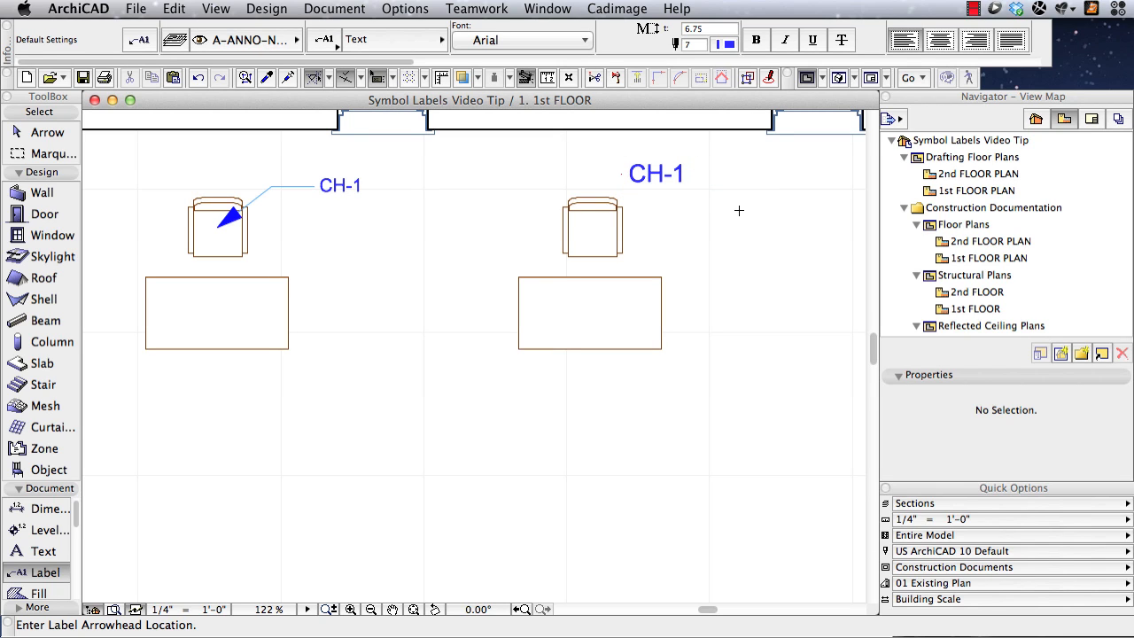
Step: Undo the leader edits, the armchair's ID change and the label's switch to ID content
{"action": "key", "text": "super+z"}
{"action": "key", "text": "super+z"}
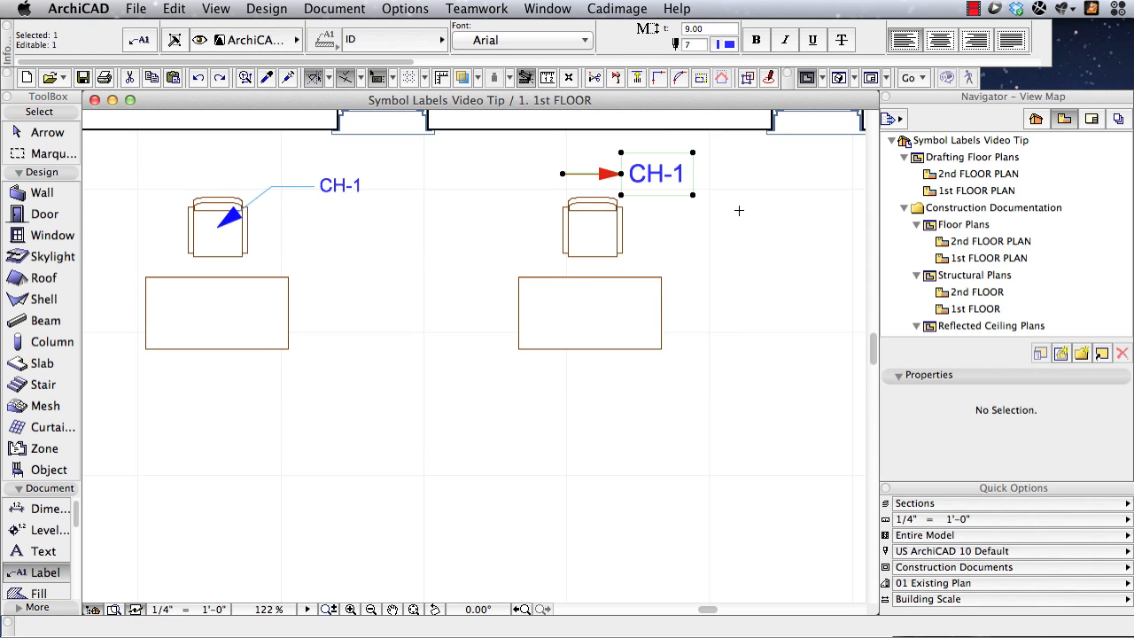
{"action": "key", "text": "super+z"}
{"action": "key", "text": "super+z"}
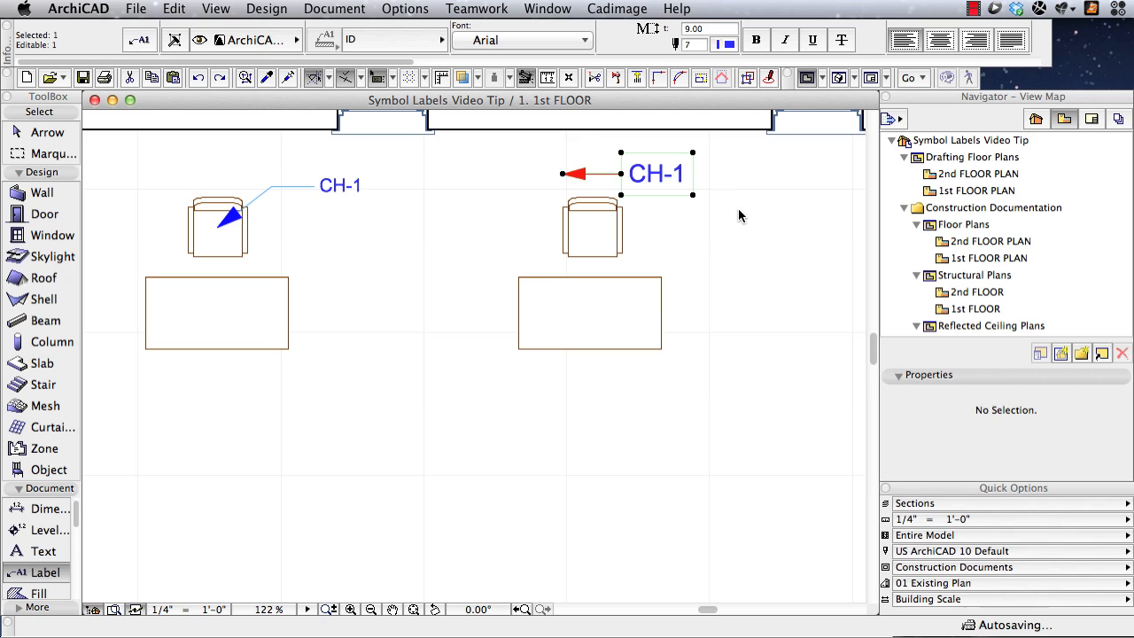
{"action": "key", "text": "super+z"}
{"action": "key", "text": "super+z"}
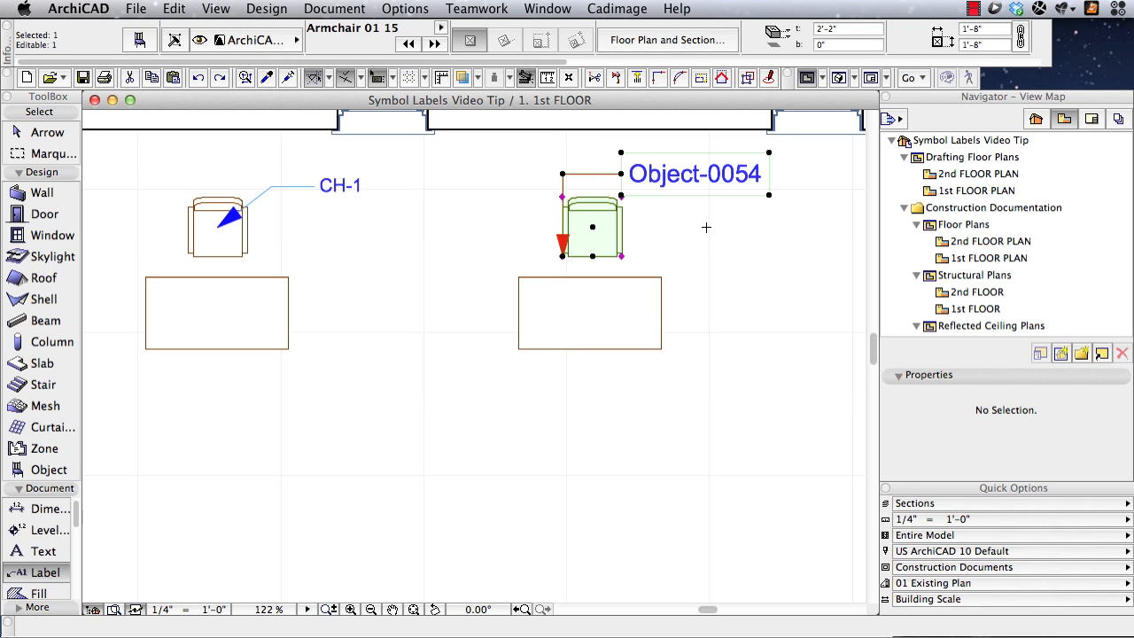
{"action": "key", "text": "super+z"}
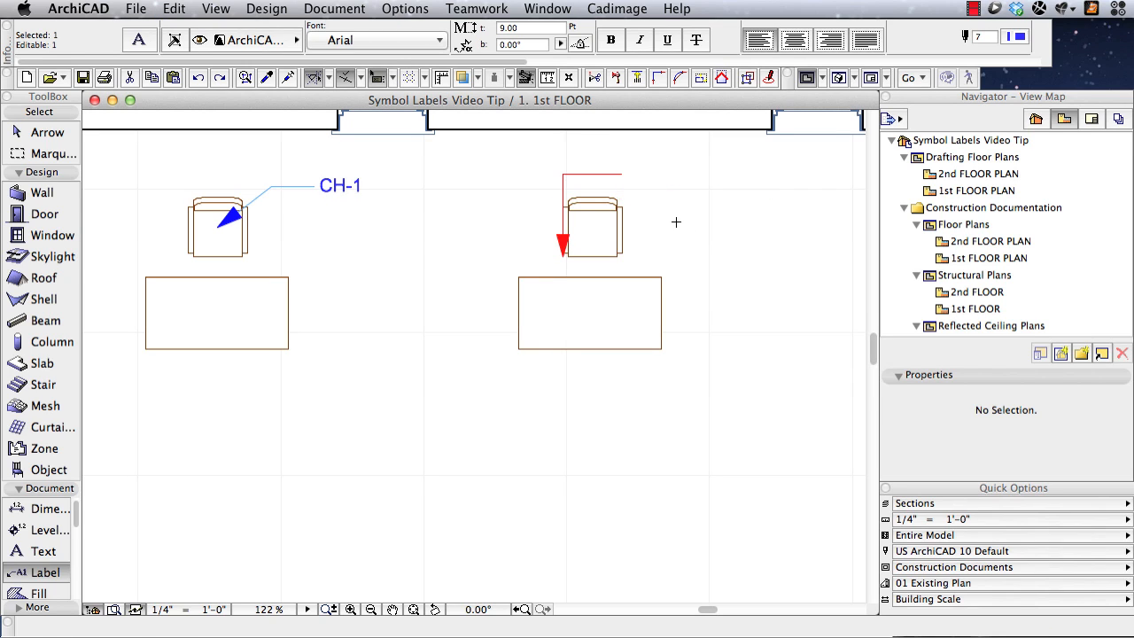
Step: Change the right armchair's associated label from Text to the Object Indicator_NCS 15 symbol label in its selection settings
{"action": "left_click", "coordinate": [564, 175]}
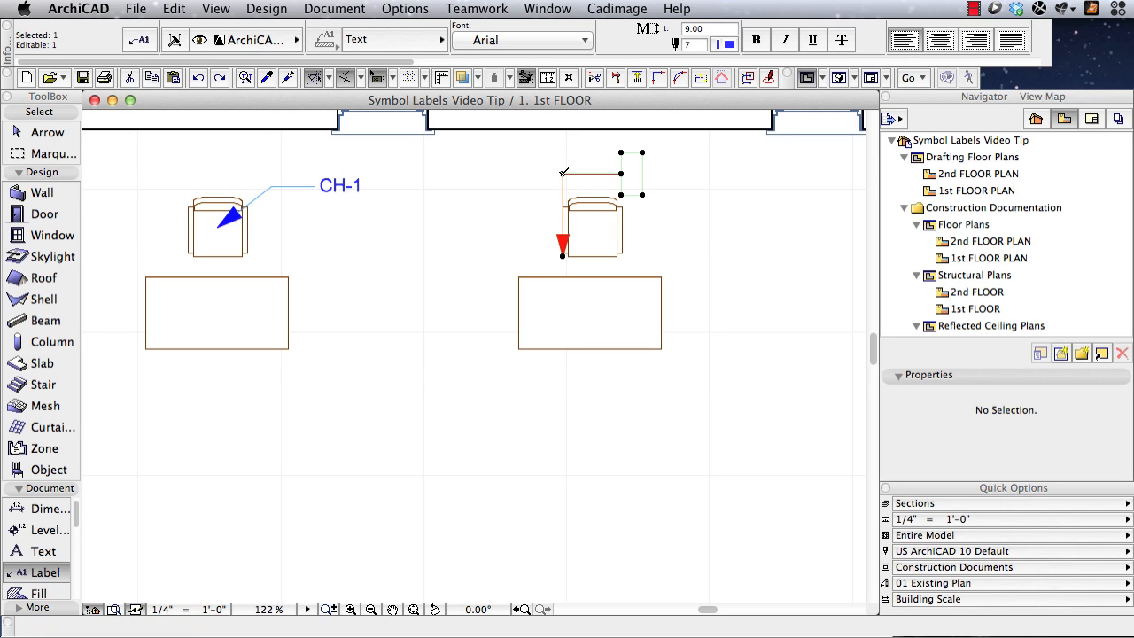
{"action": "left_click", "coordinate": [156, 43]}
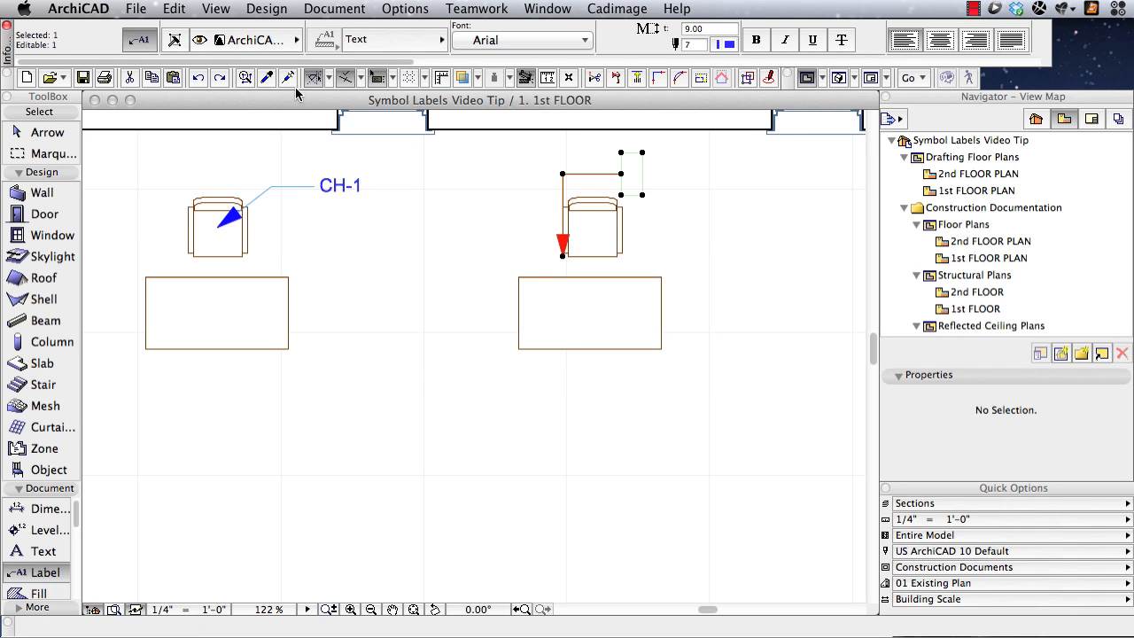
{"action": "left_click", "coordinate": [647, 120]}
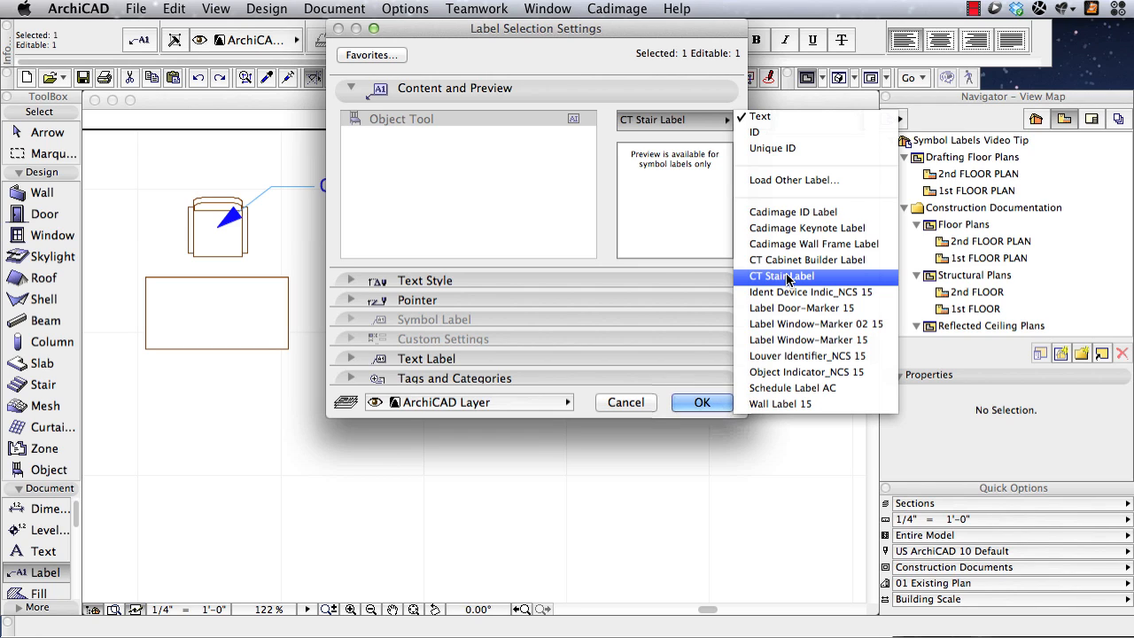
{"action": "left_click", "coordinate": [817, 373]}
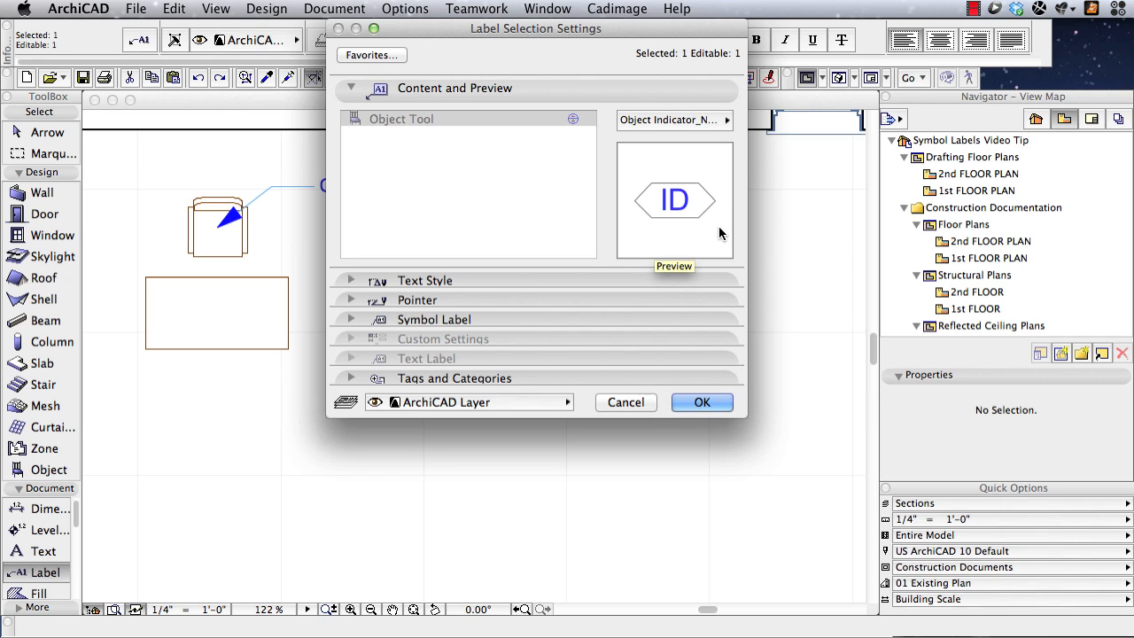
{"action": "left_click", "coordinate": [698, 403]}
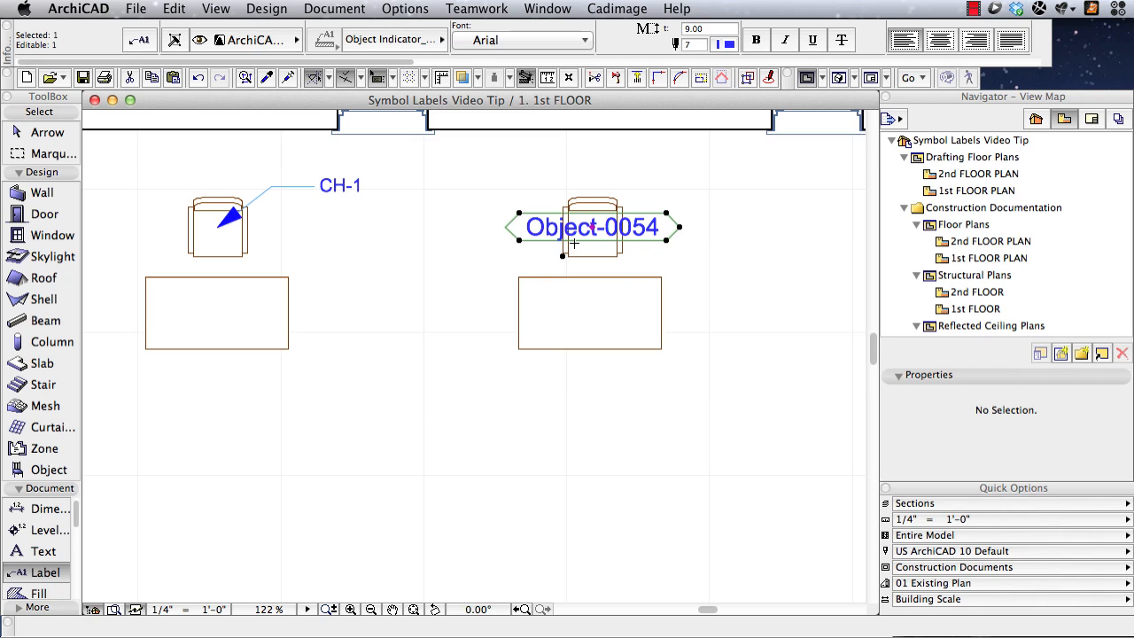
Step: Set the object ID of the right armchair carrying the symbol label to CH-1
{"action": "key", "text": "Escape"}
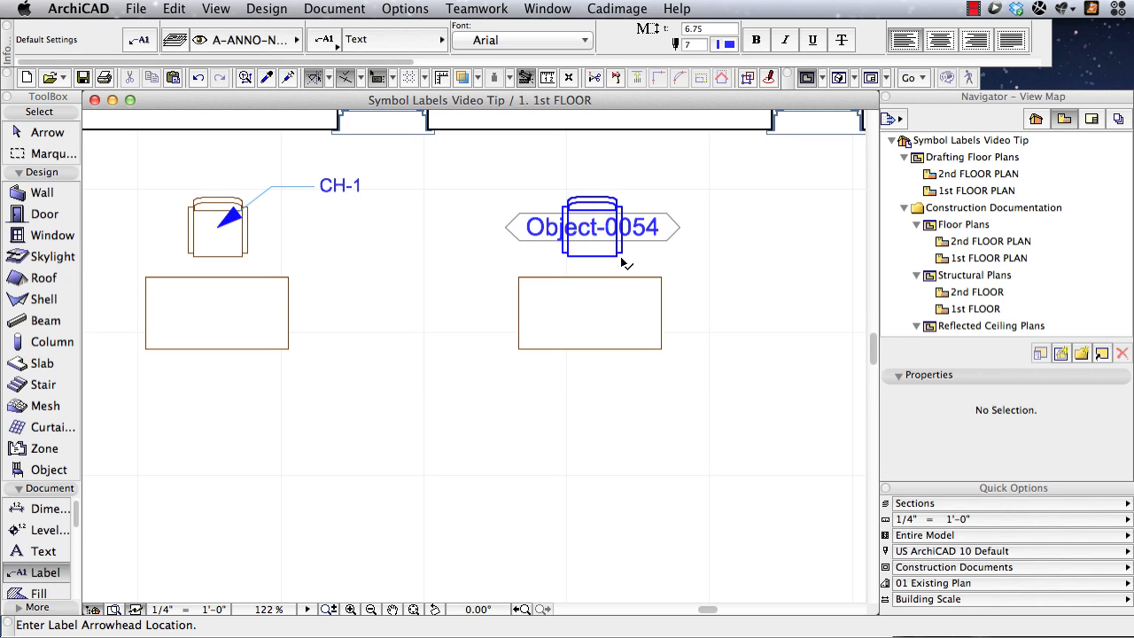
{"action": "left_click", "coordinate": [623, 258], "text": "shift"}
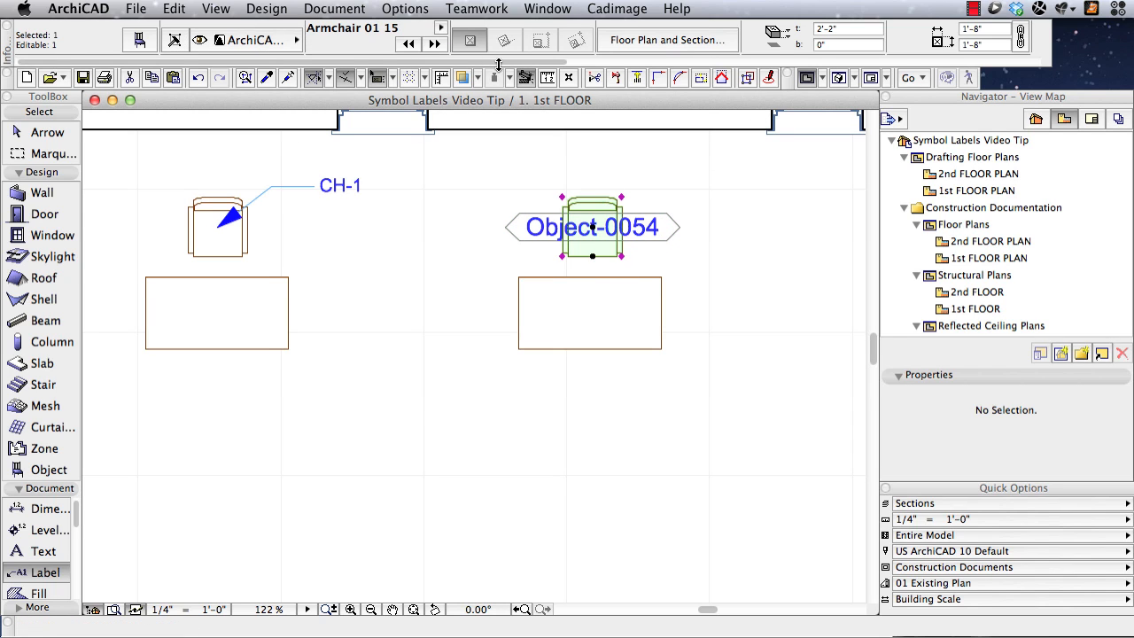
{"action": "left_click_drag", "start_coordinate": [520, 64], "coordinate": [941, 68]}
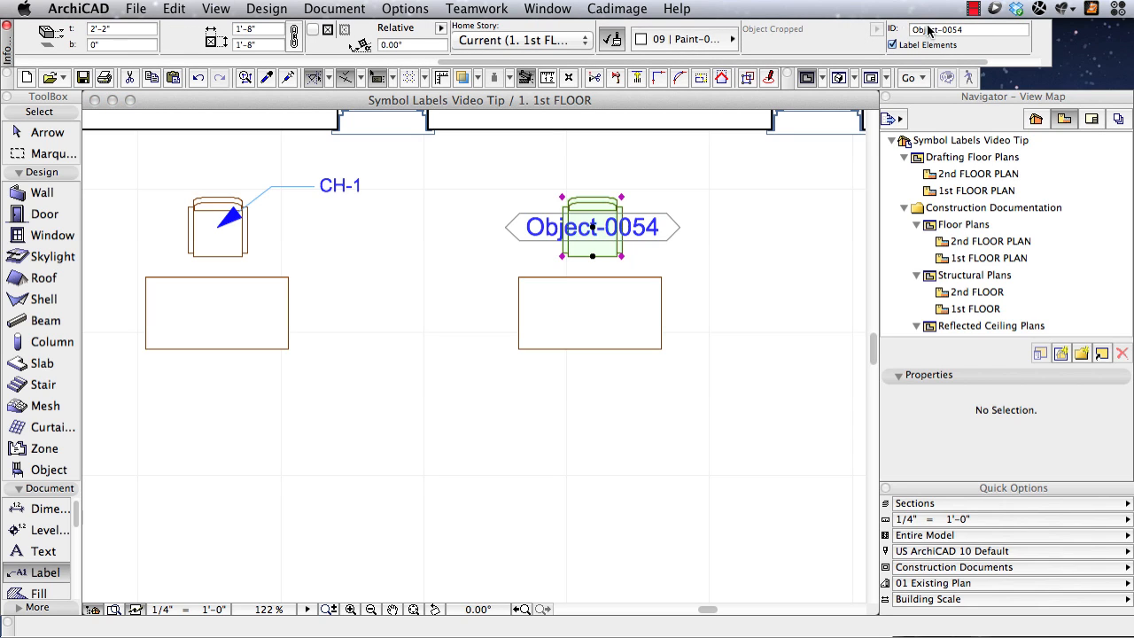
{"action": "left_click", "coordinate": [975, 29]}
{"action": "triple_click", "coordinate": [976, 29]}
{"action": "type", "text": "CH-1"}
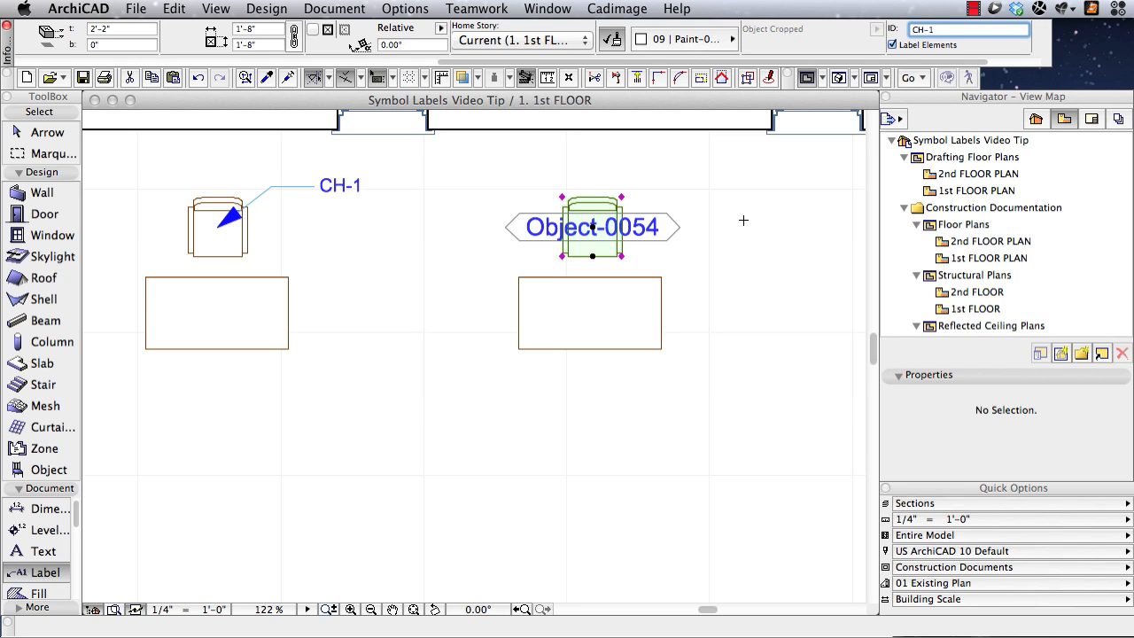
{"action": "key", "text": "Return"}
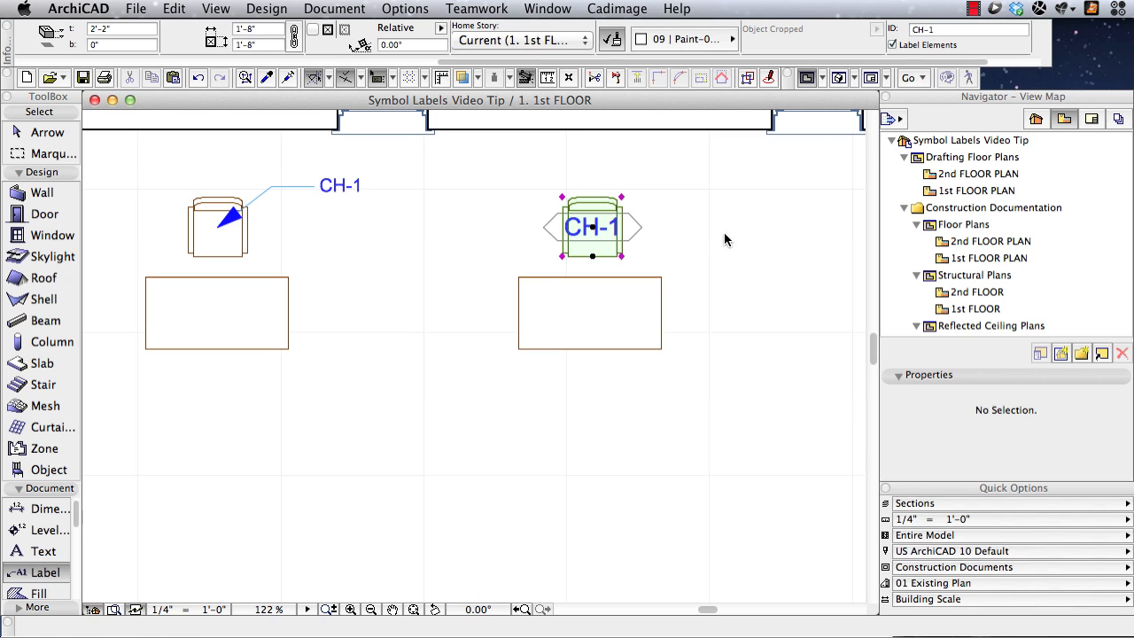
Step: Move the hexagonal CH-1 symbol label horizontally off the right armchair so it sits just beside the chair's right side
{"action": "key", "text": "Escape"}
{"action": "left_click", "coordinate": [645, 232], "text": "shift"}
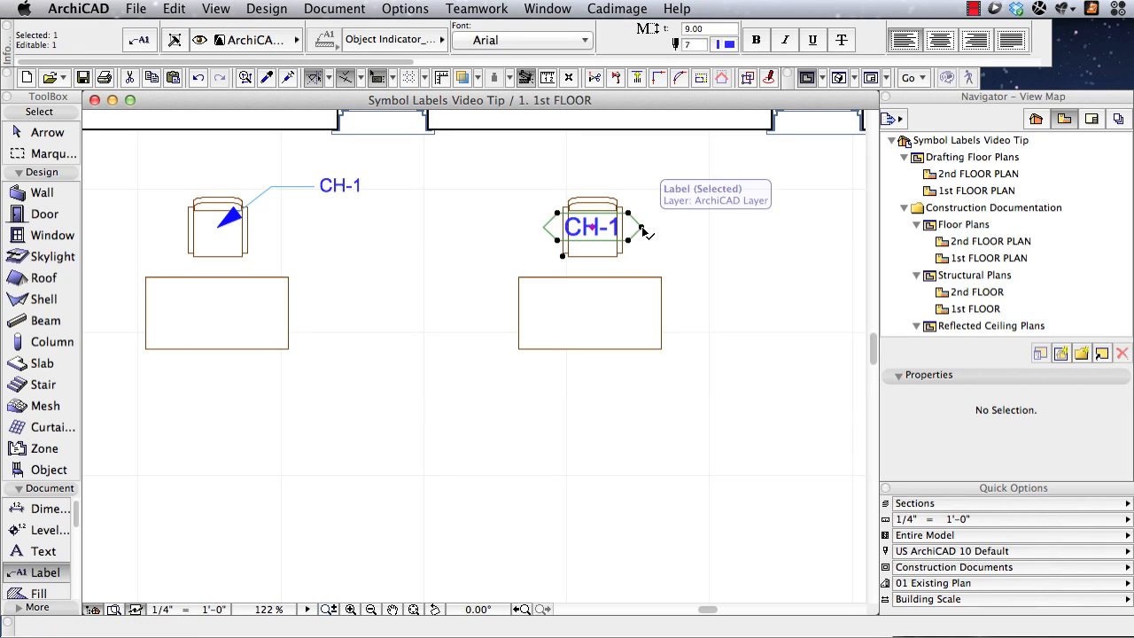
{"action": "left_click_drag", "start_coordinate": [644, 227], "coordinate": [732, 227]}
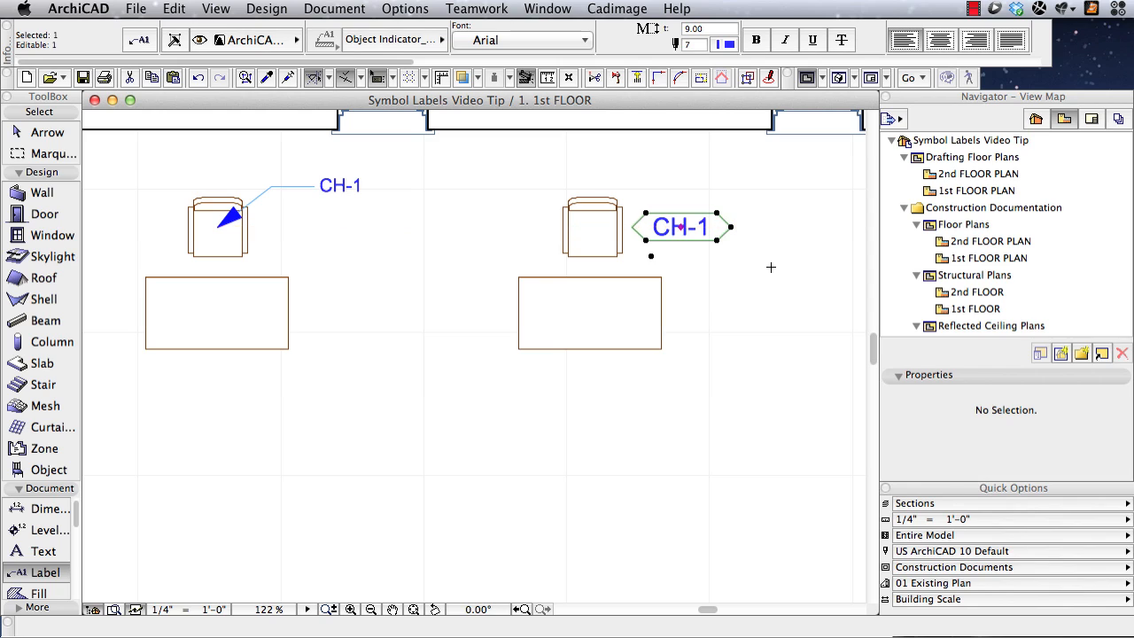
{"action": "key", "text": "Escape"}
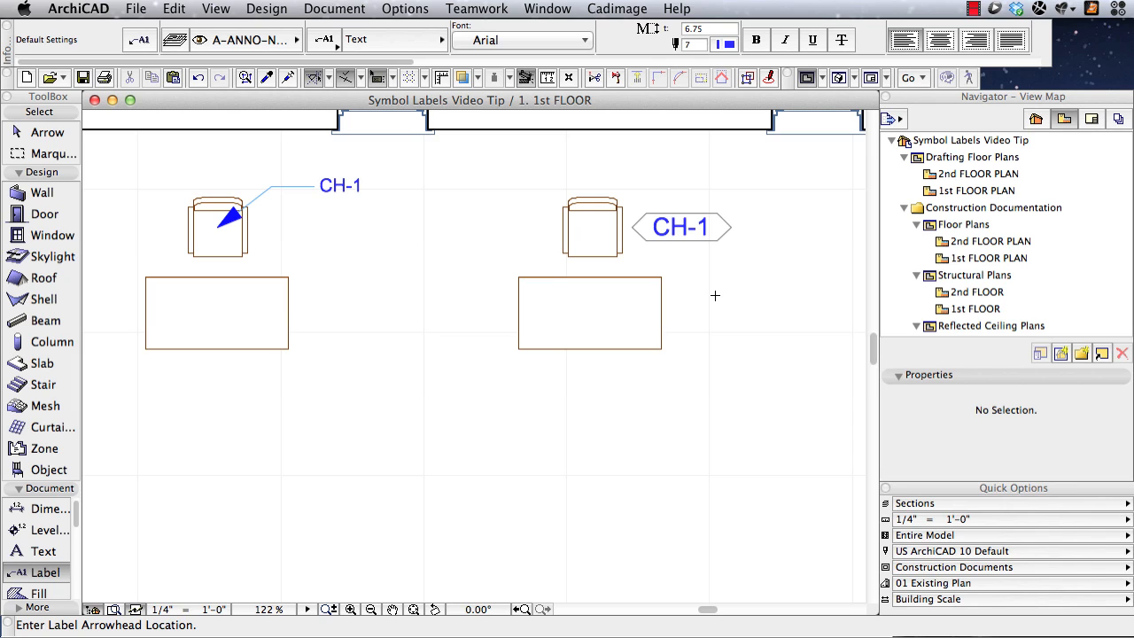
Step: Set the default label for the Object Tool to Object Indicator_NCS 15 in the Label default settings
{"action": "double_click", "coordinate": [50, 574]}
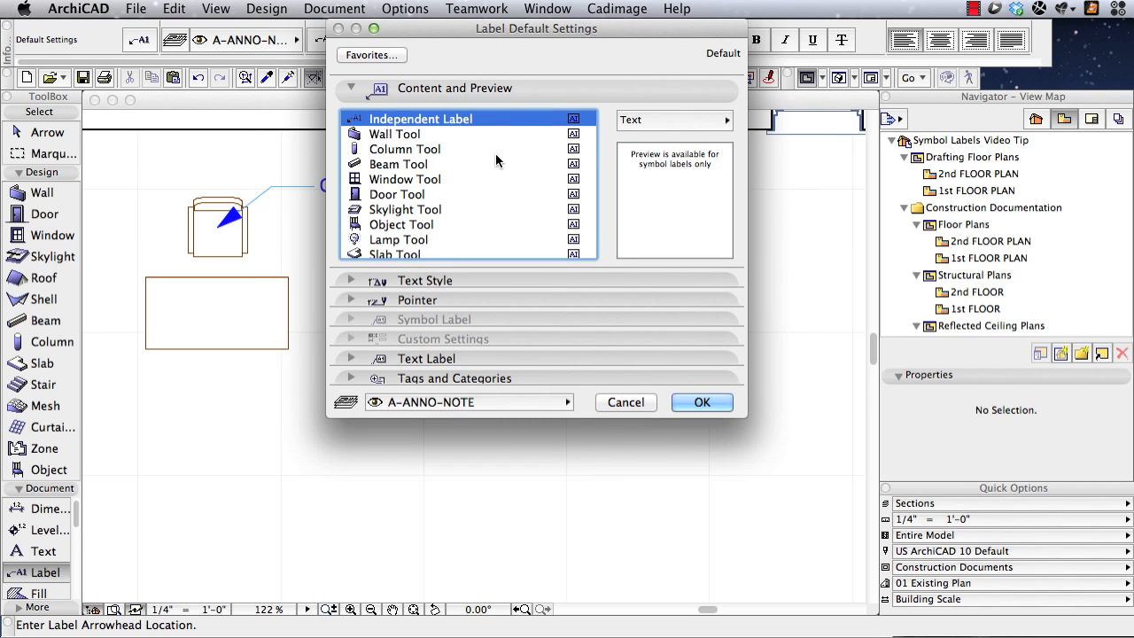
{"action": "left_click", "coordinate": [392, 226]}
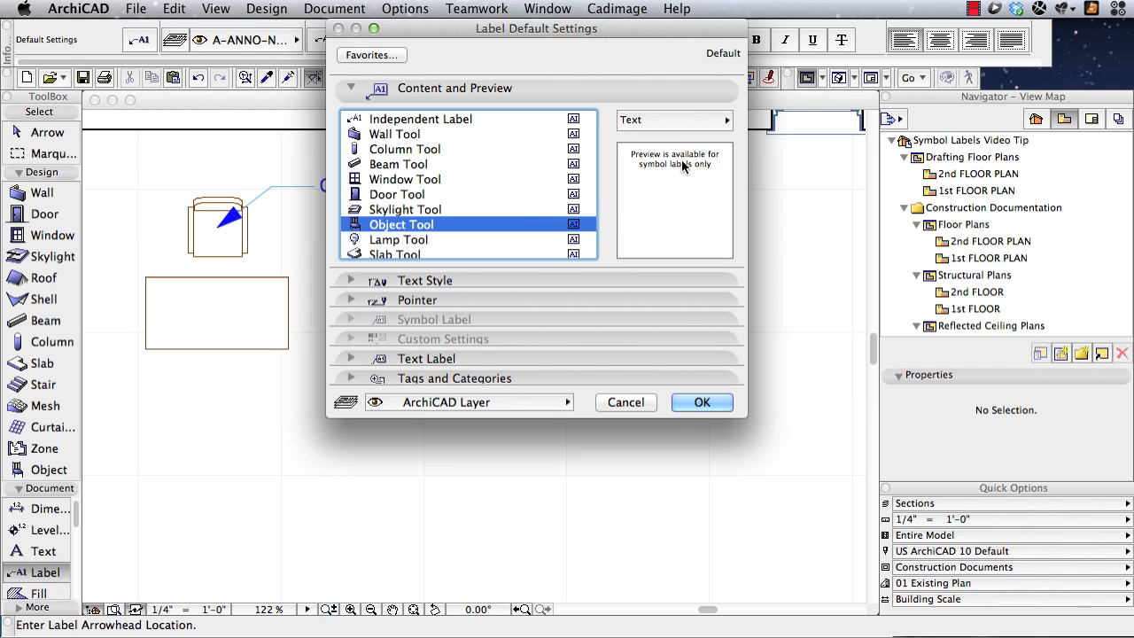
{"action": "left_click", "coordinate": [717, 120]}
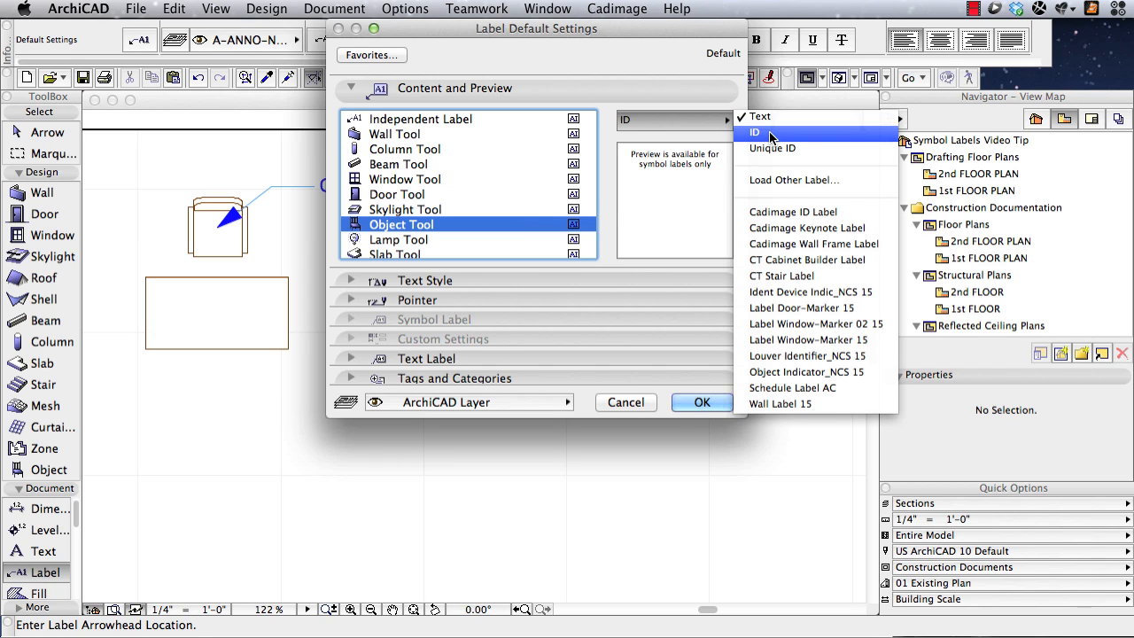
{"action": "left_click", "coordinate": [787, 374]}
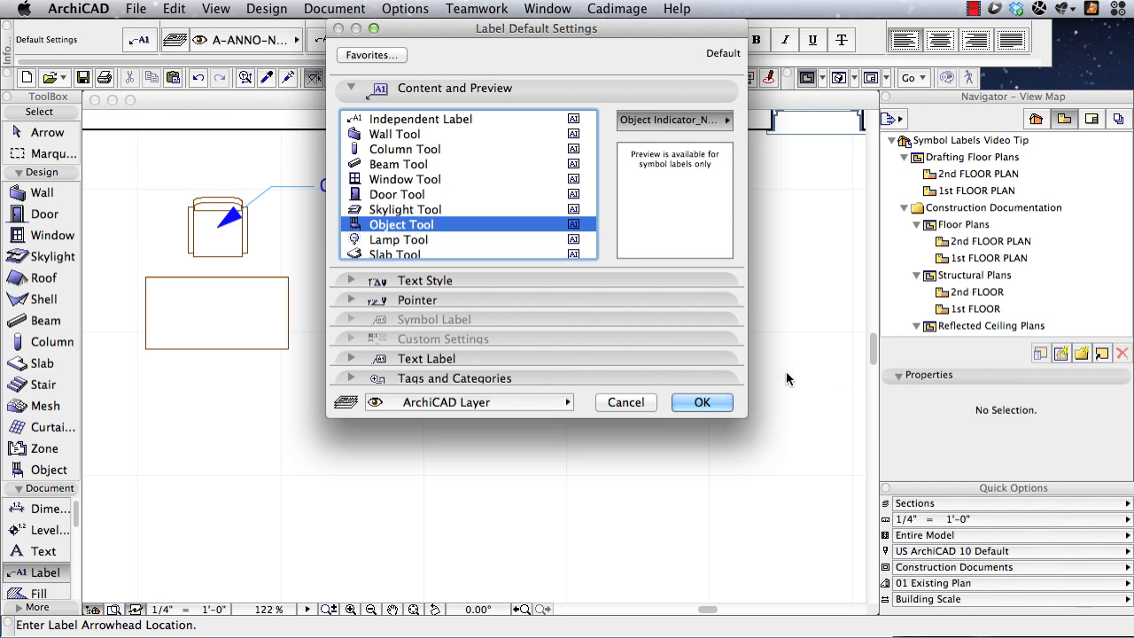
{"action": "left_click", "coordinate": [706, 403]}
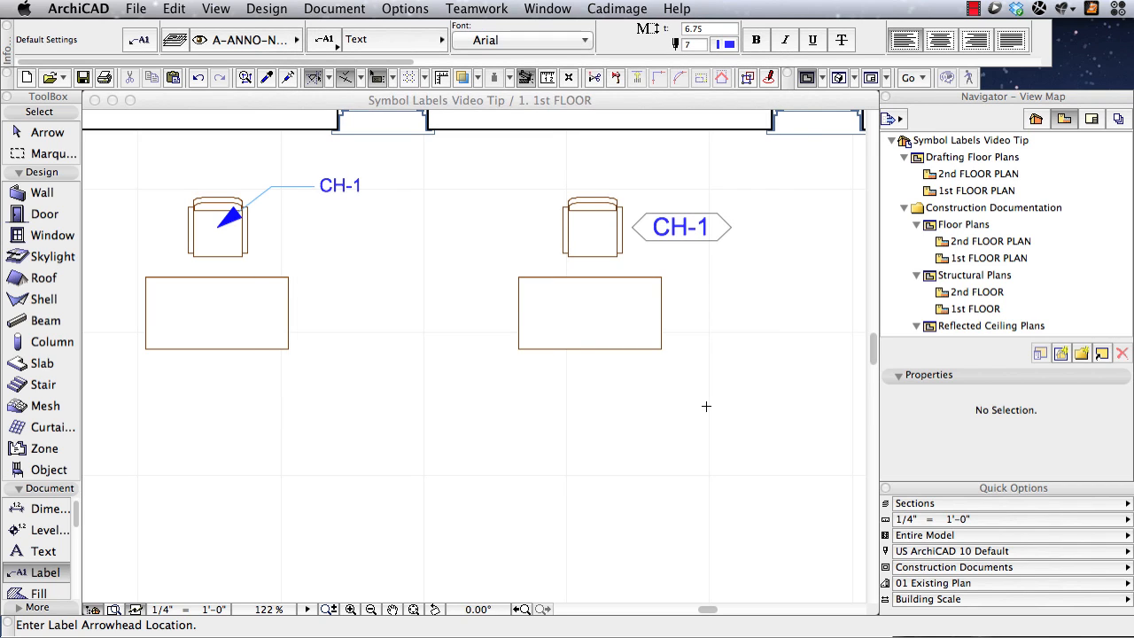
Step: Set the object ID of both tables to TB-1 and turn on their element labels
{"action": "left_click", "coordinate": [663, 281], "text": "shift"}
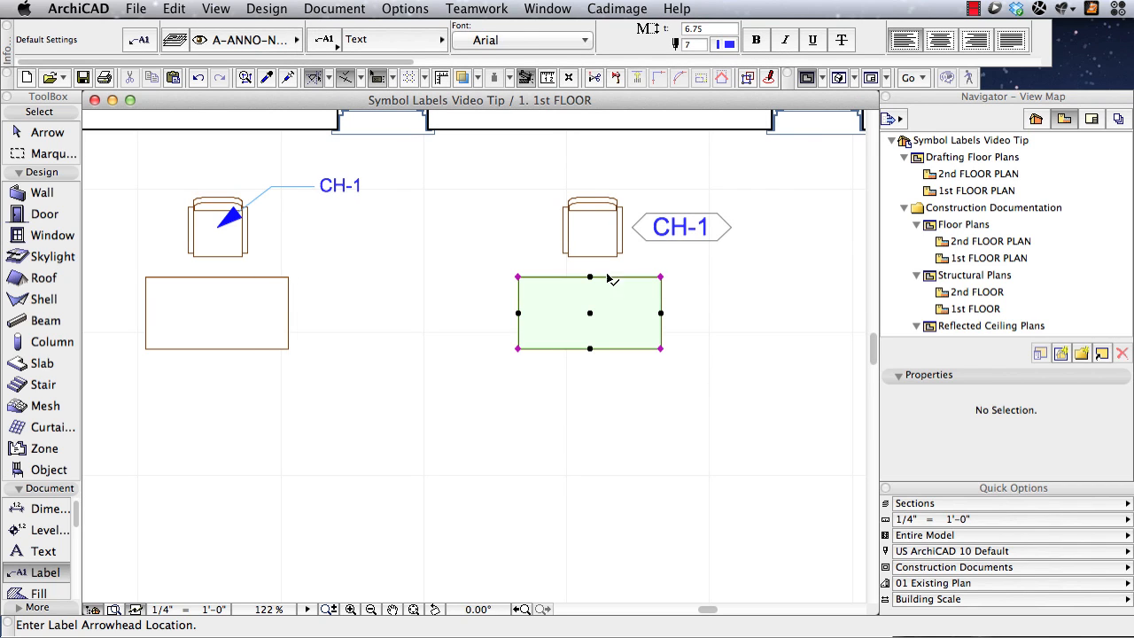
{"action": "left_click", "coordinate": [290, 277], "text": "shift"}
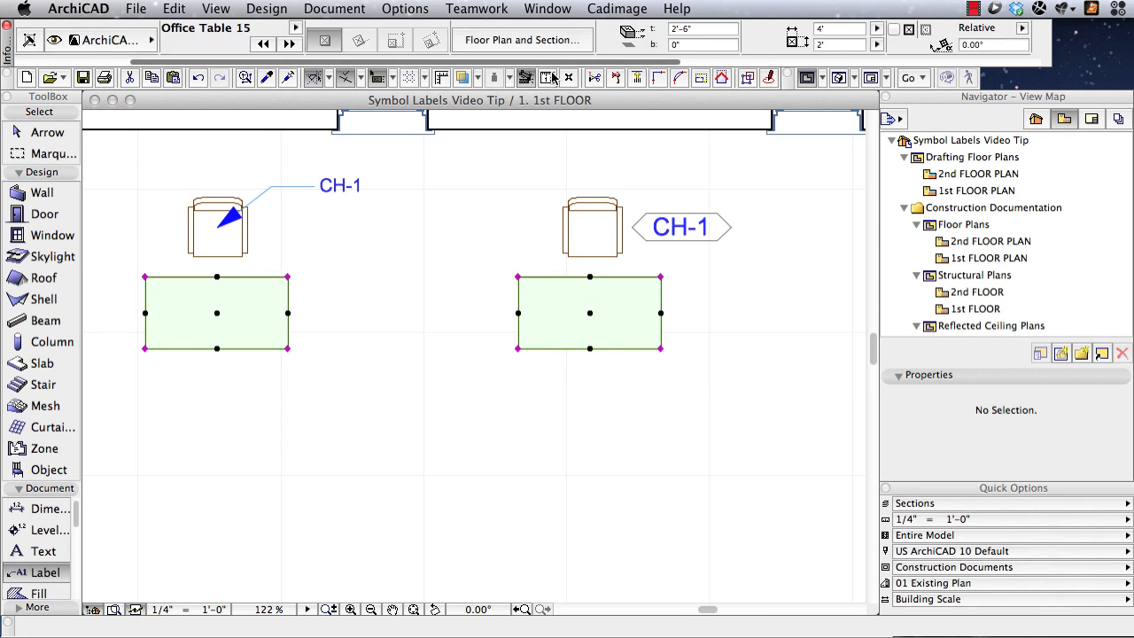
{"action": "left_click_drag", "start_coordinate": [556, 63], "coordinate": [997, 58]}
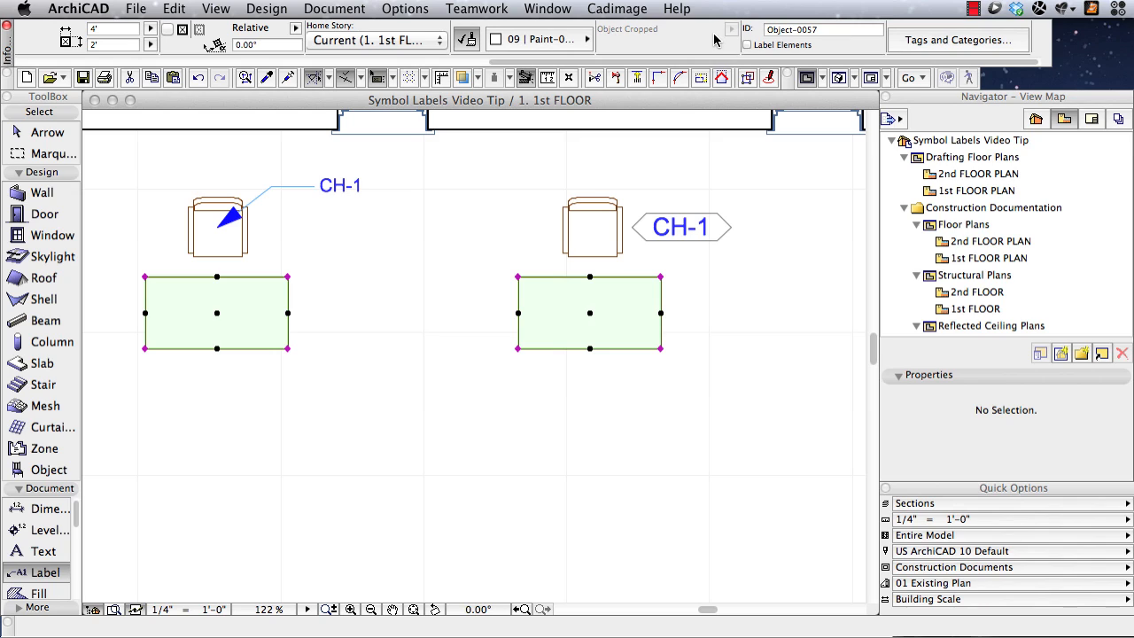
{"action": "left_click_drag", "start_coordinate": [831, 31], "coordinate": [736, 31]}
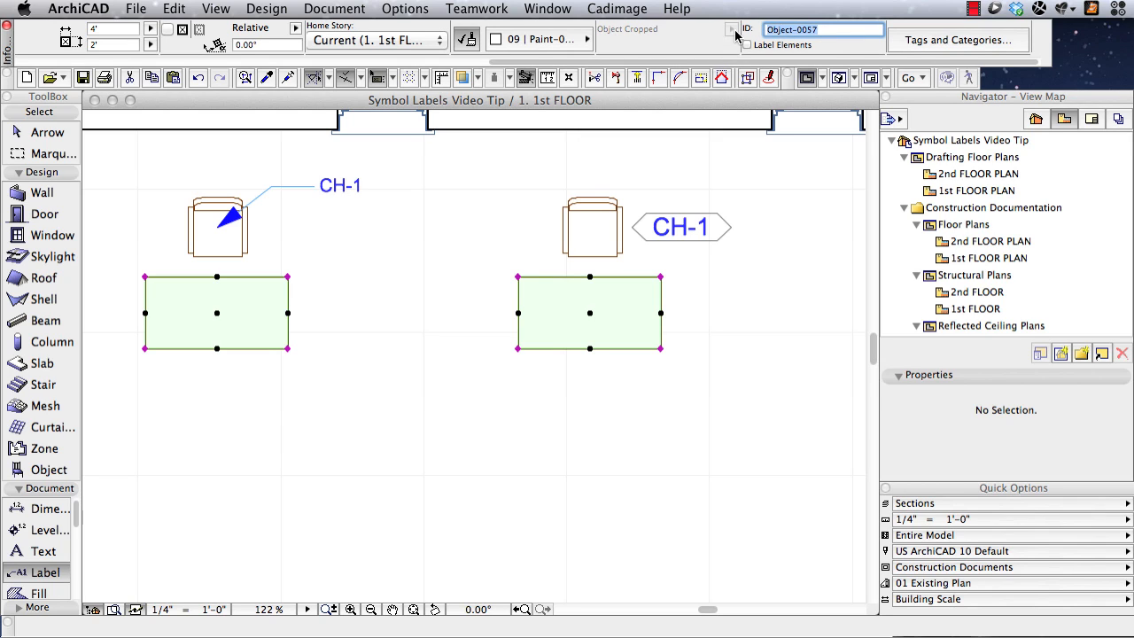
{"action": "type", "text": "TB-1"}
{"action": "left_click", "coordinate": [747, 45]}
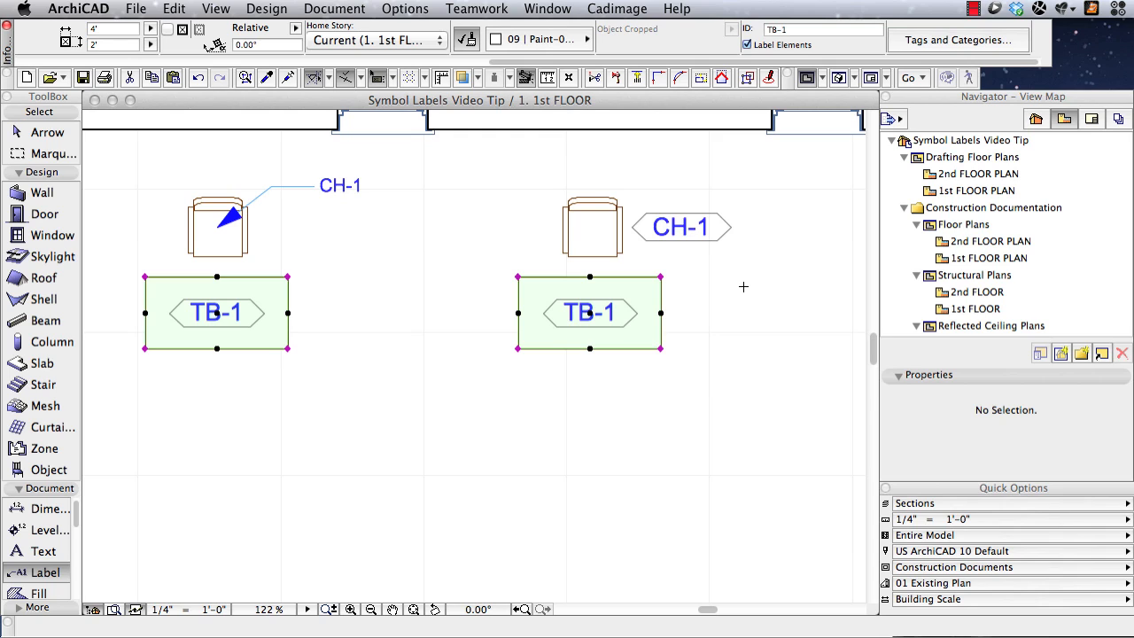
{"action": "key", "text": "Escape"}
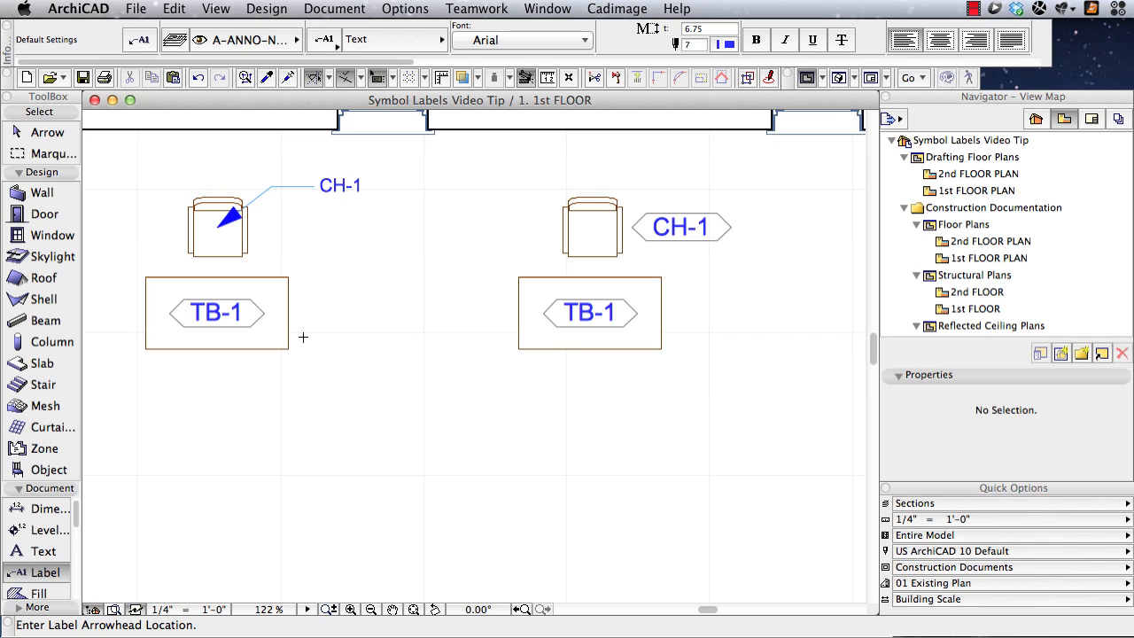
Step: View the EAST ELEVATION to check its windows, and return to the 1st floor plan
{"action": "left_click", "coordinate": [521, 610]}
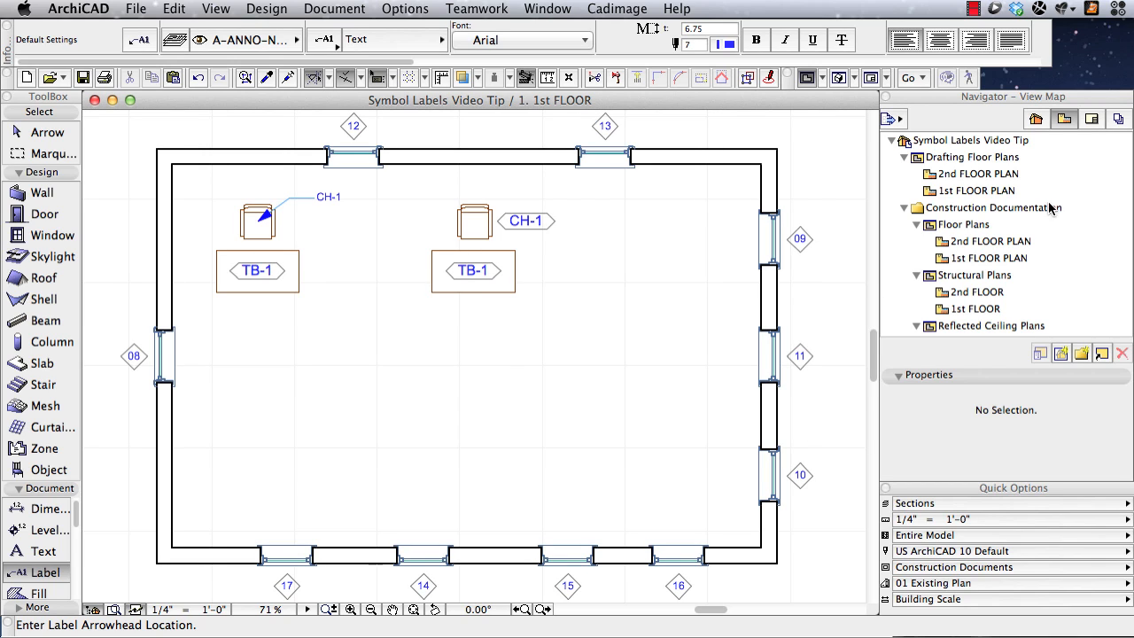
{"action": "scroll", "coordinate": [1049, 233], "scroll_direction": "down", "scroll_amount": 1}
{"action": "scroll", "coordinate": [1049, 233], "scroll_direction": "down", "scroll_amount": 3}
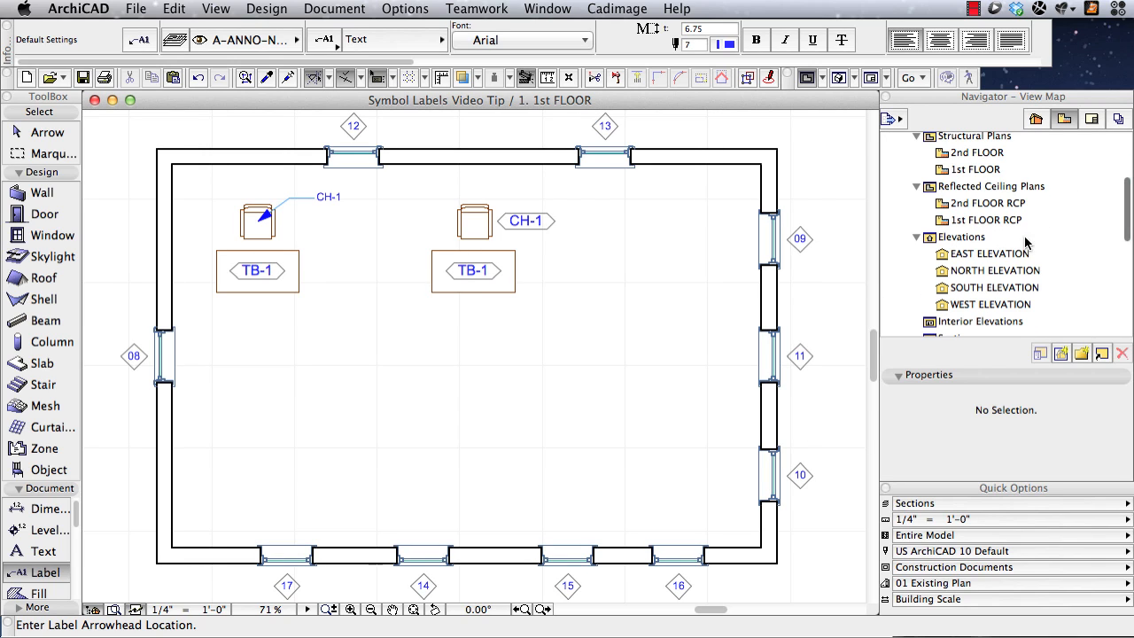
{"action": "left_click", "coordinate": [942, 255]}
{"action": "double_click", "coordinate": [942, 255]}
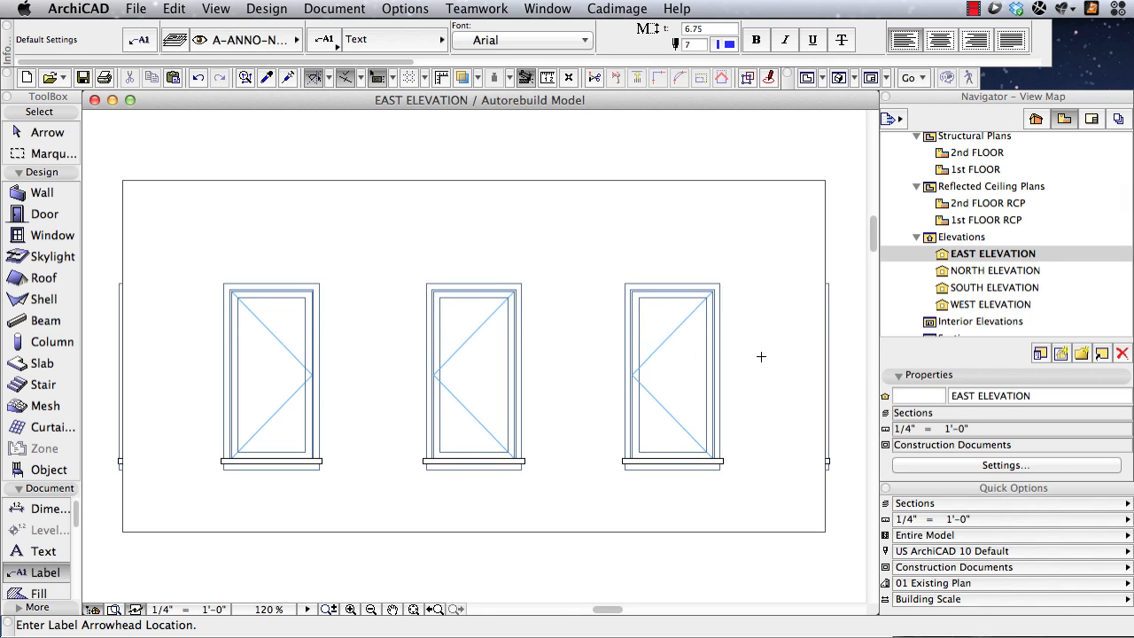
{"action": "key", "text": "F2"}
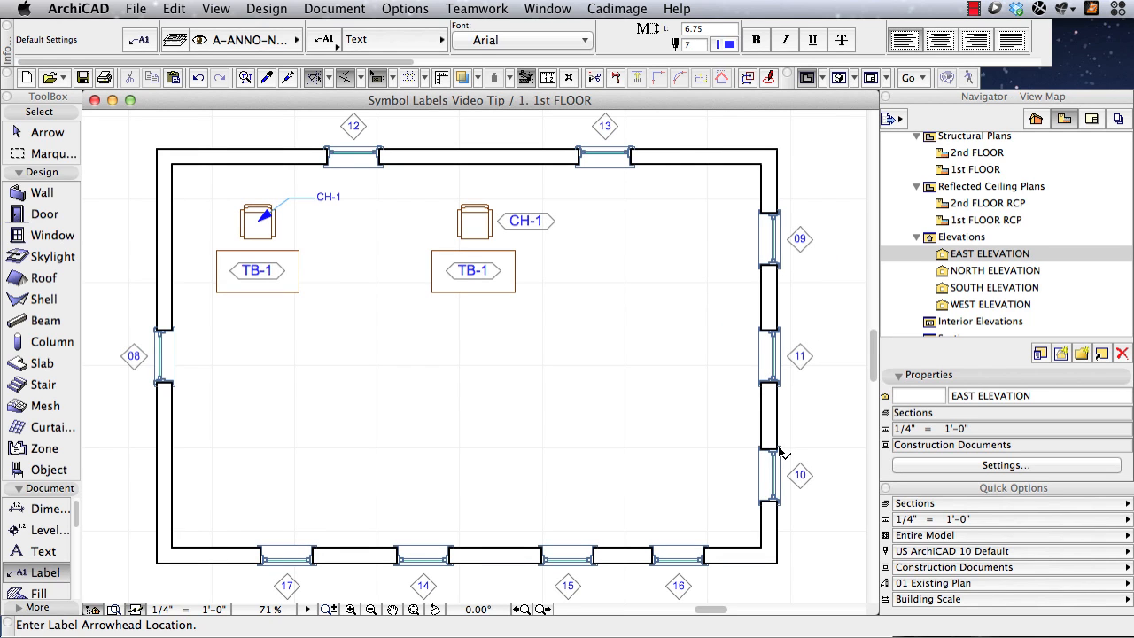
Step: Try the Builder Dimension 15 marker on window 10 in the right-hand wall of the floor plan
{"action": "left_click", "coordinate": [782, 449], "text": "shift"}
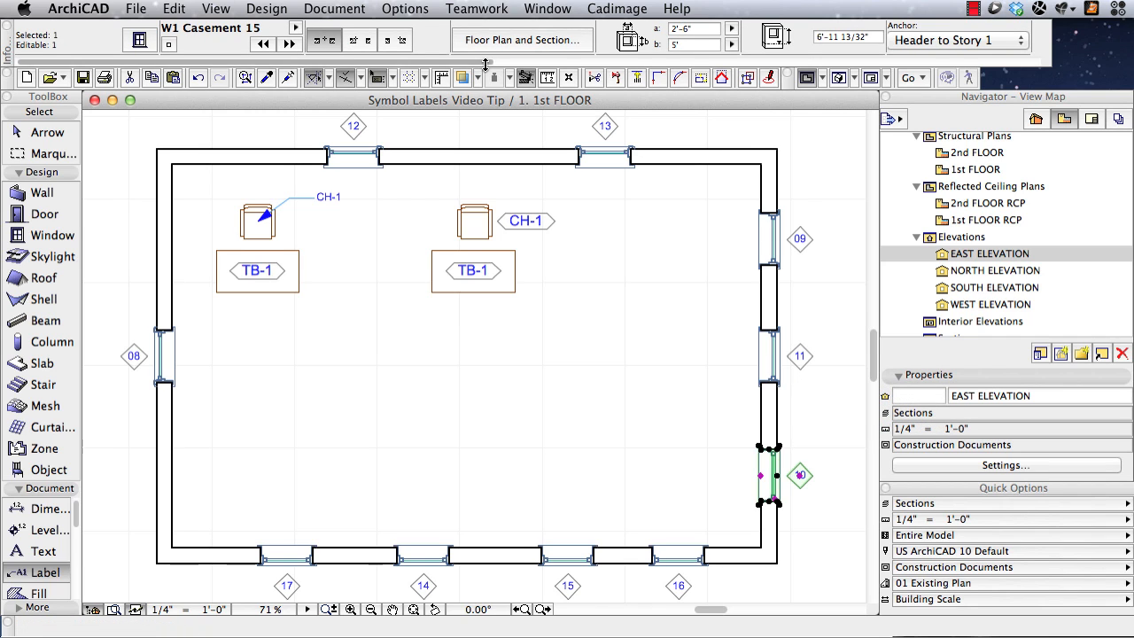
{"action": "left_click_drag", "start_coordinate": [474, 64], "coordinate": [827, 68]}
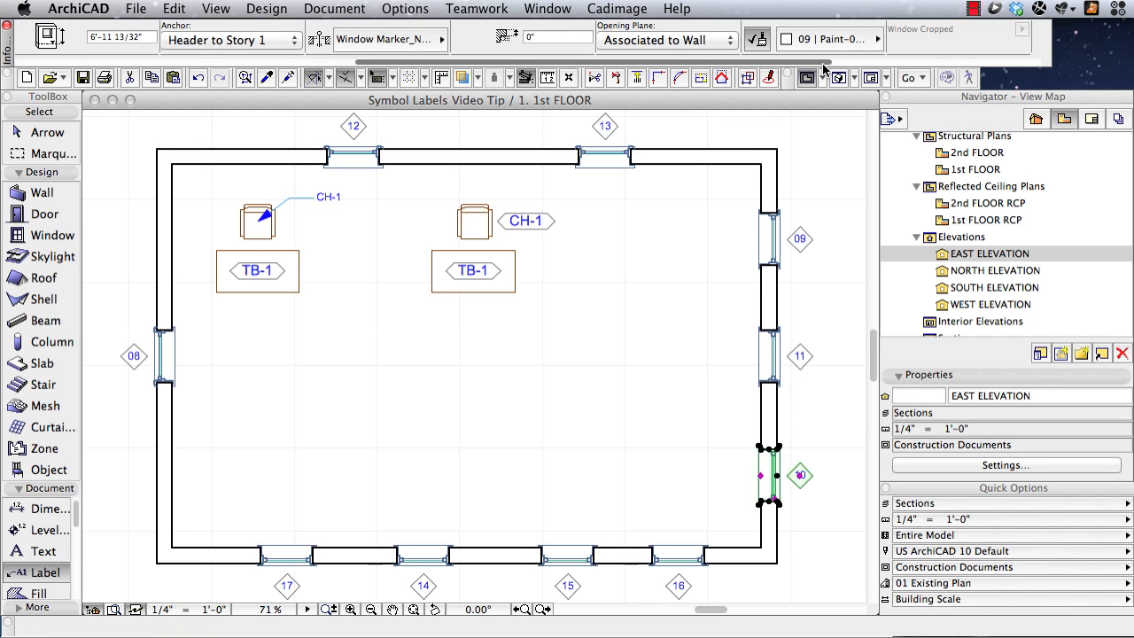
{"action": "left_click", "coordinate": [435, 44]}
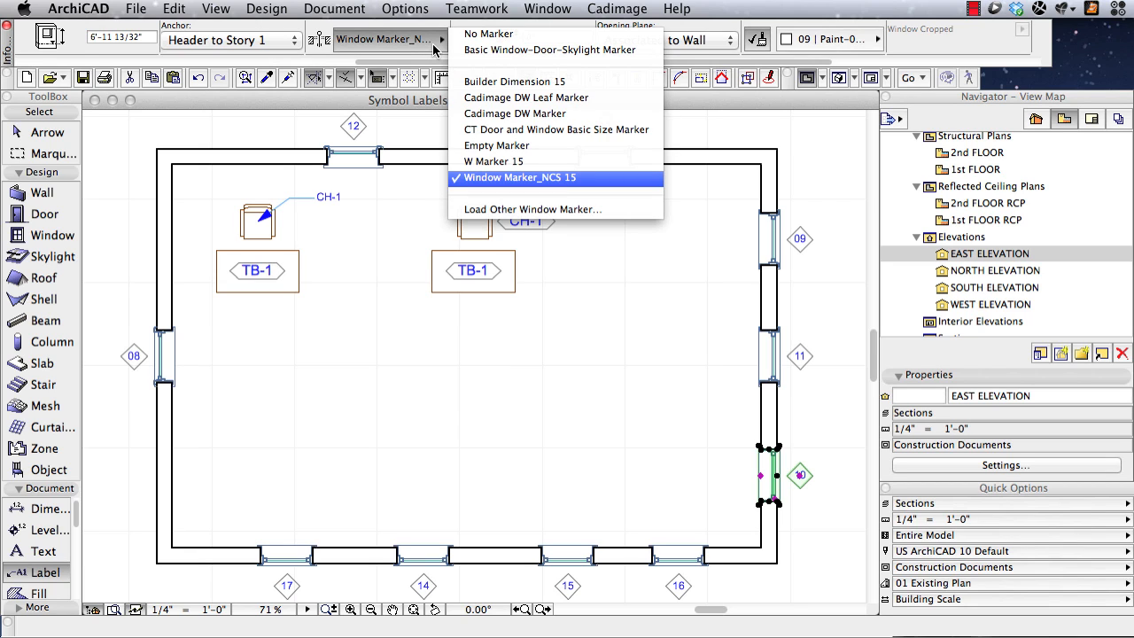
{"action": "left_click", "coordinate": [483, 81]}
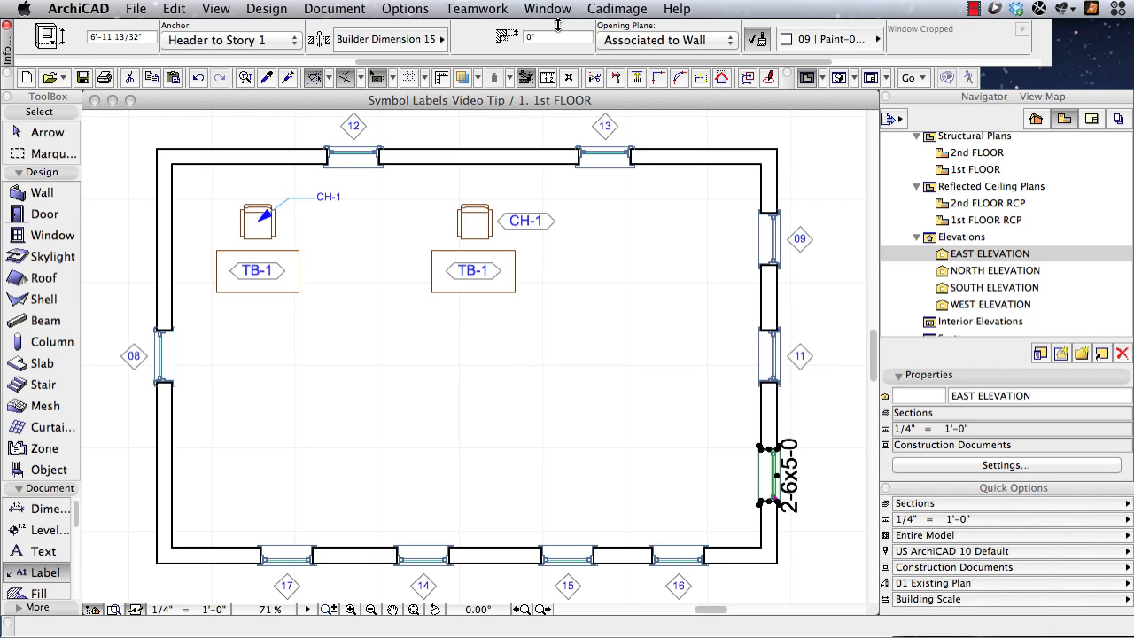
Step: Try No Marker on the same window, and restore its Window Marker_NCS 15 marker
{"action": "left_click", "coordinate": [441, 42]}
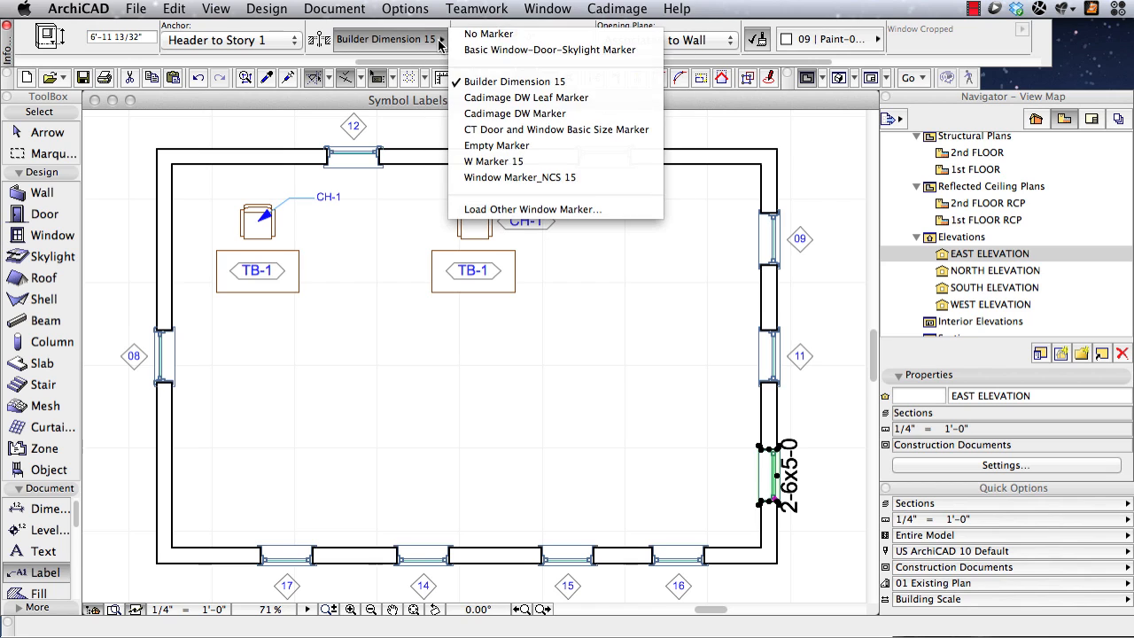
{"action": "left_click", "coordinate": [496, 38]}
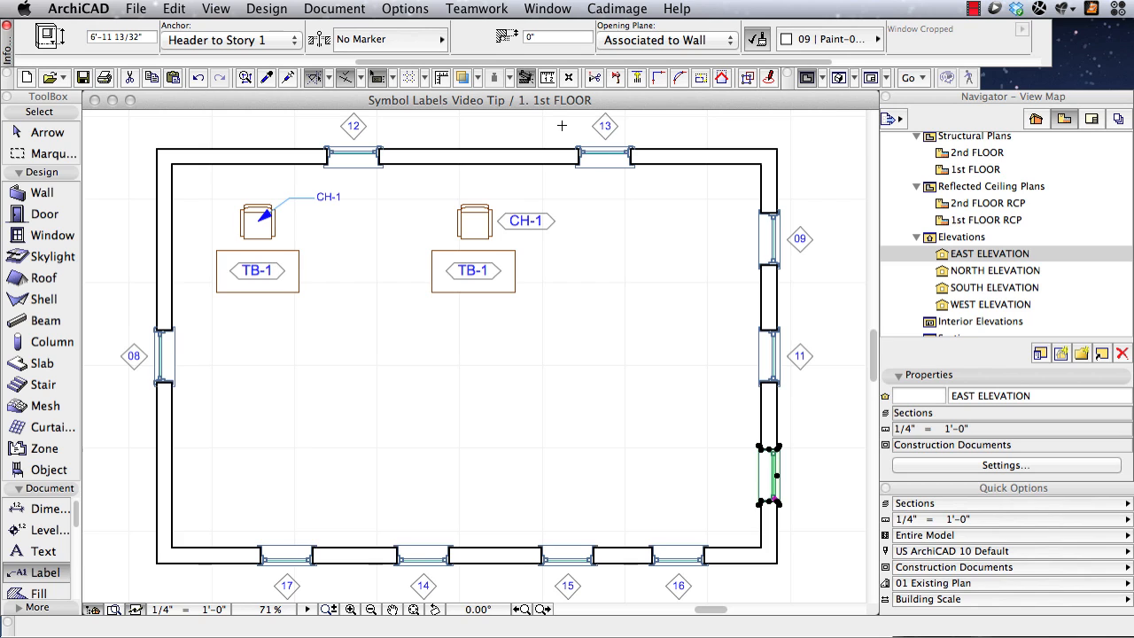
{"action": "left_click", "coordinate": [436, 45]}
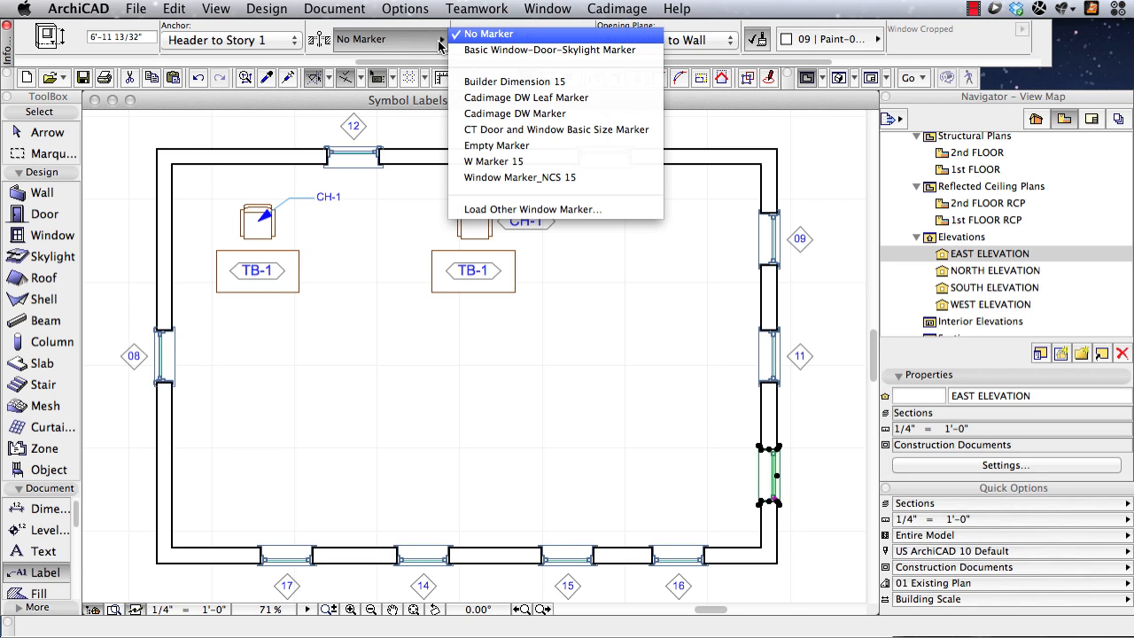
{"action": "left_click", "coordinate": [511, 179]}
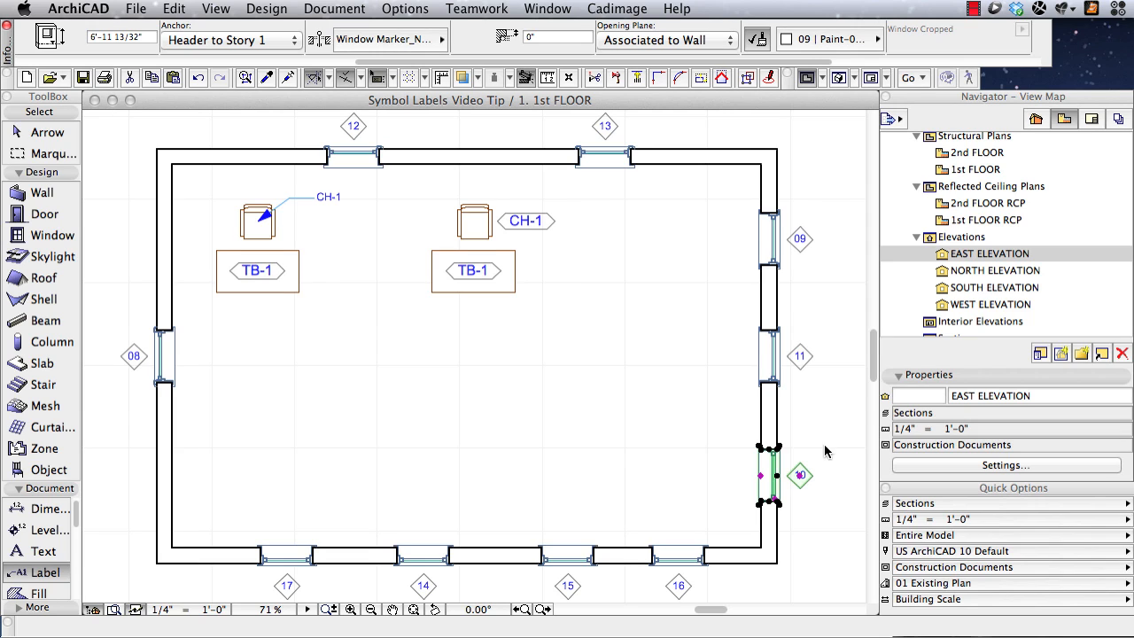
{"action": "key", "text": "Escape"}
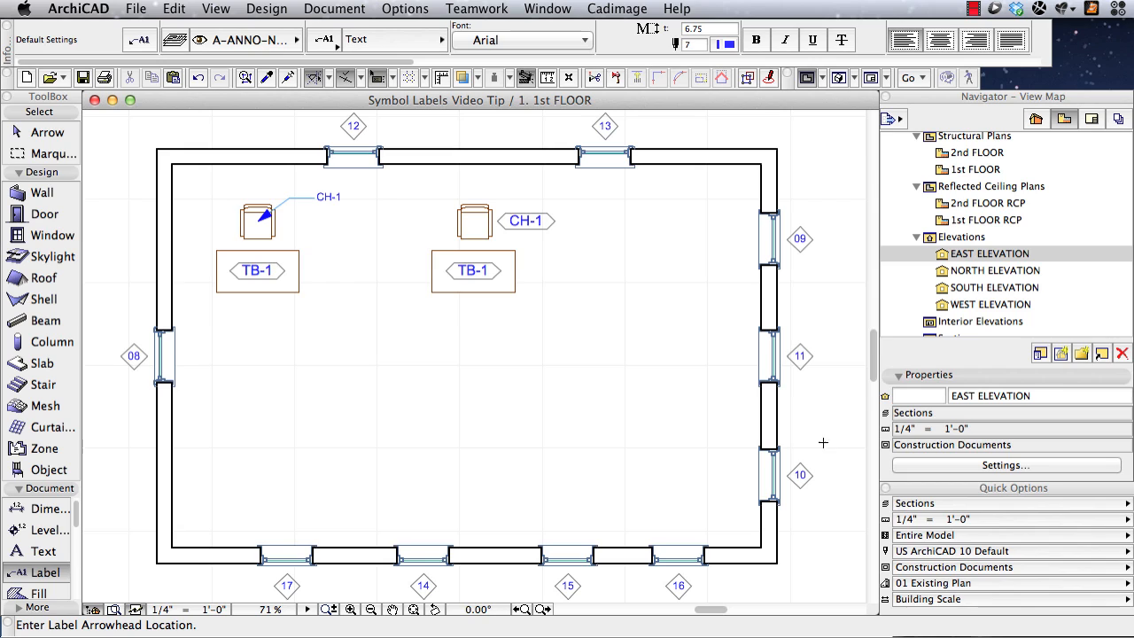
Step: Open the EAST ELEVATION view and turn on the element label for the leftmost window
{"action": "double_click", "coordinate": [944, 255]}
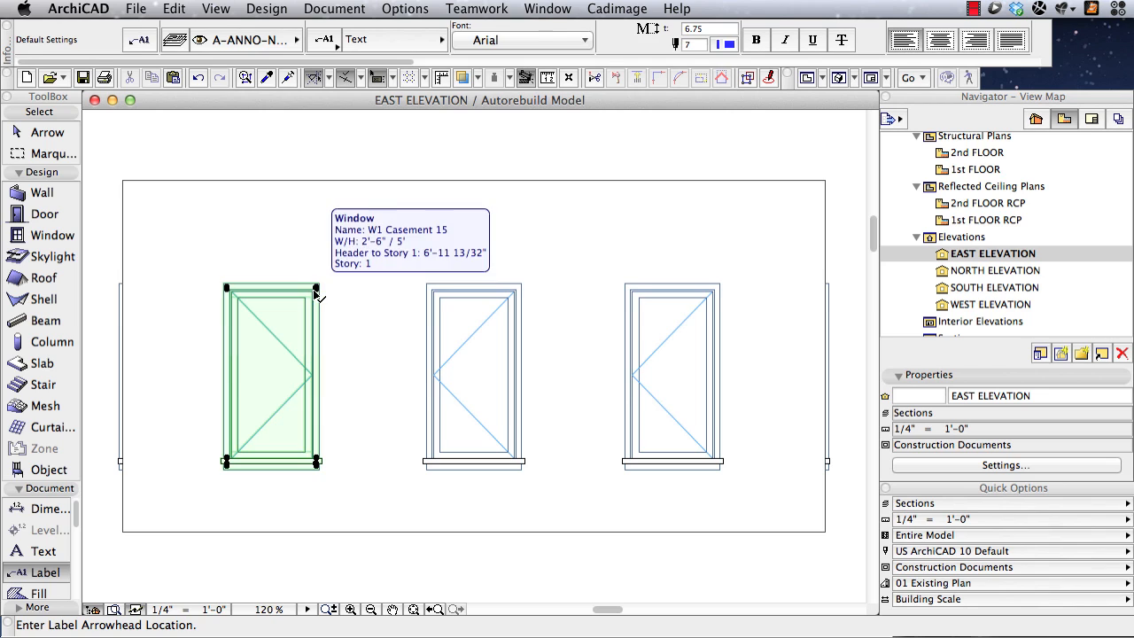
{"action": "left_click", "coordinate": [316, 293], "text": "shift"}
{"action": "left_click_drag", "start_coordinate": [409, 62], "coordinate": [950, 69]}
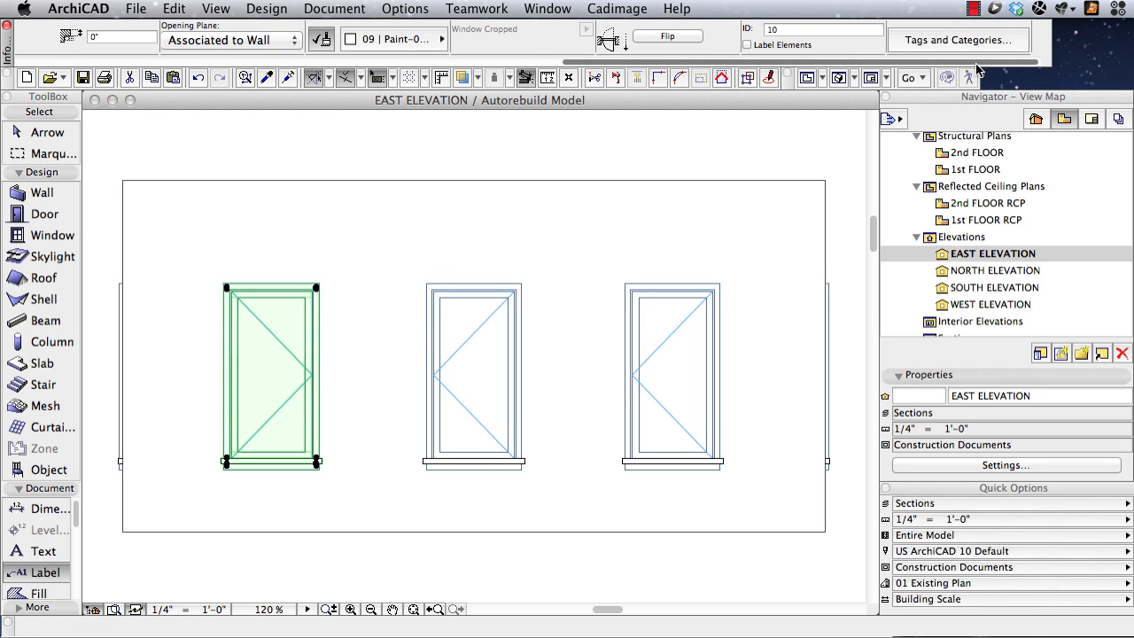
{"action": "left_click", "coordinate": [748, 46]}
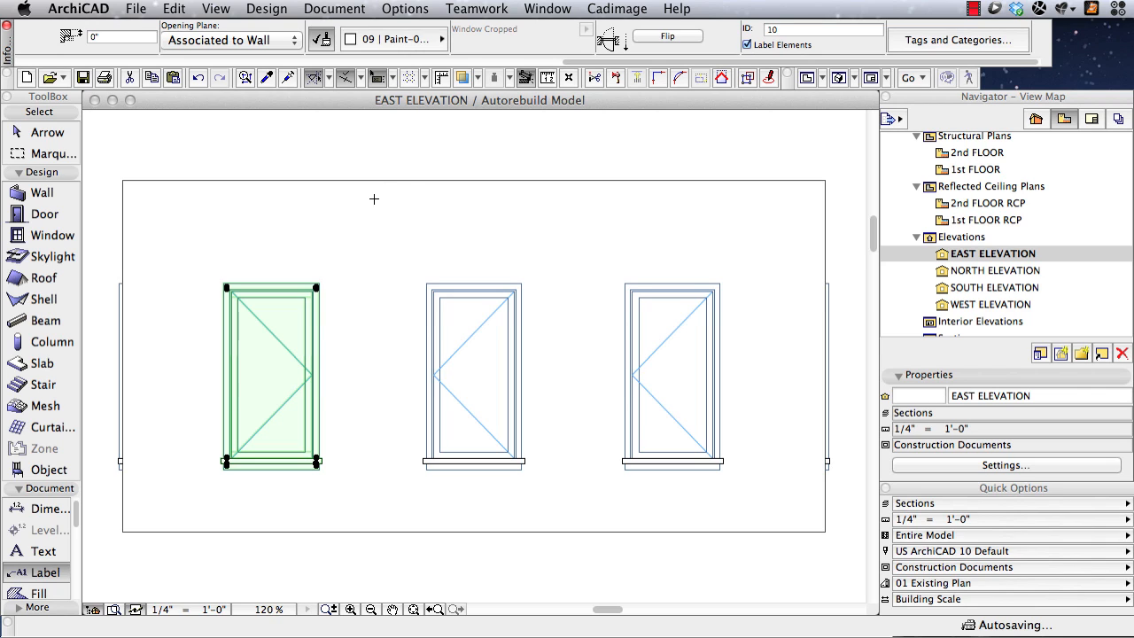
{"action": "key", "text": "Escape"}
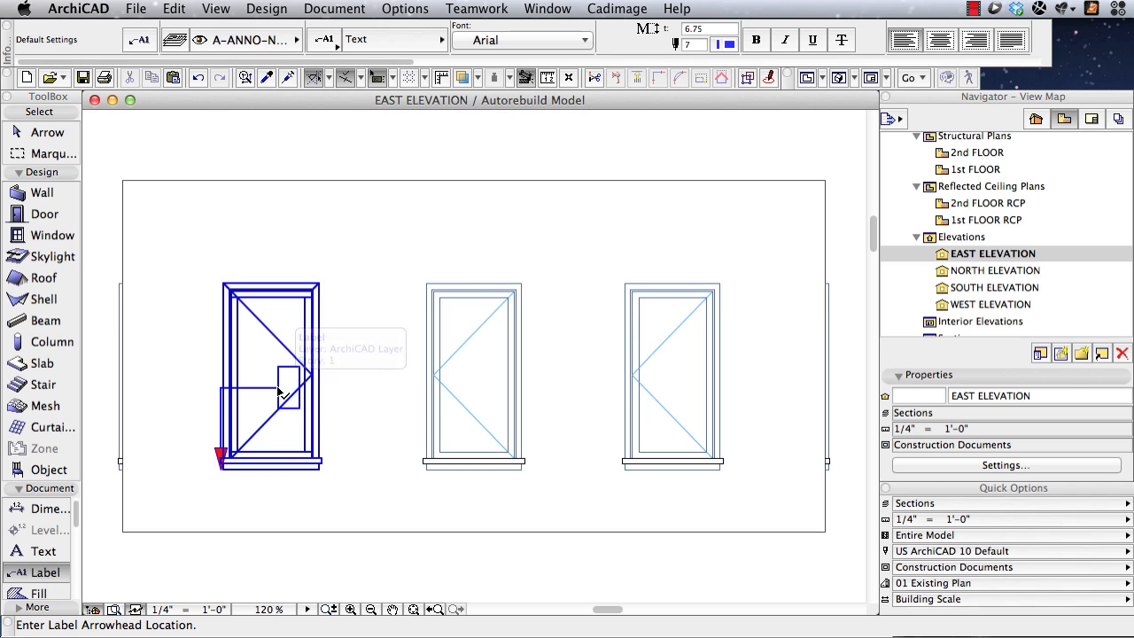
Step: Change the leftmost window's label from Text to the Label Window-Marker 15 symbol label in its selection settings
{"action": "left_click", "coordinate": [282, 393]}
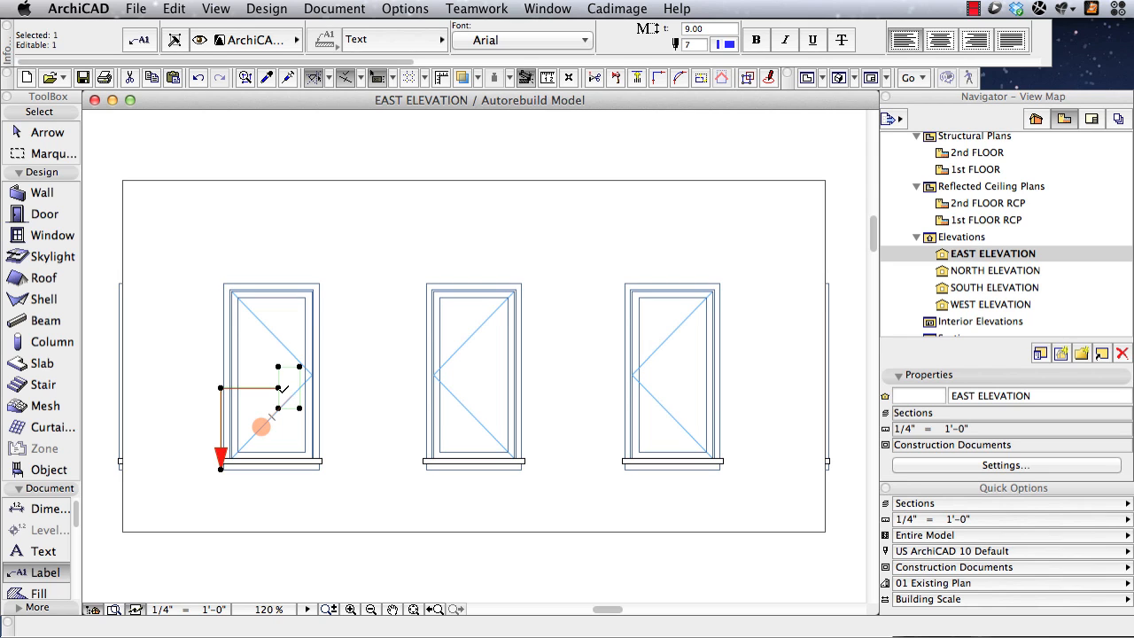
{"action": "left_click", "coordinate": [140, 43]}
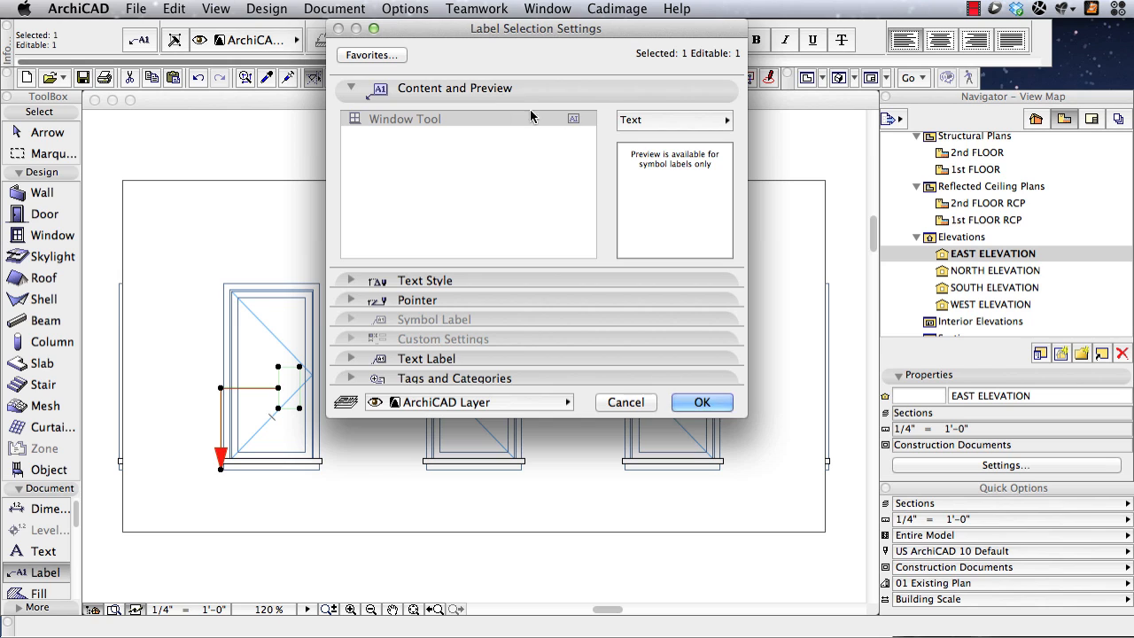
{"action": "left_click", "coordinate": [639, 125]}
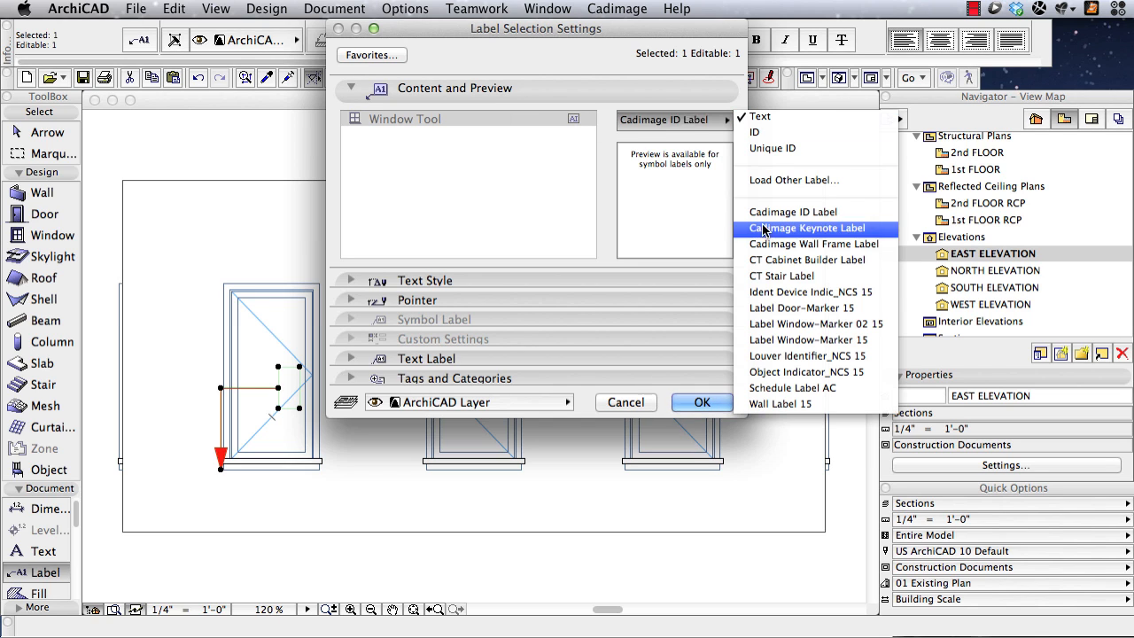
{"action": "left_click", "coordinate": [774, 342]}
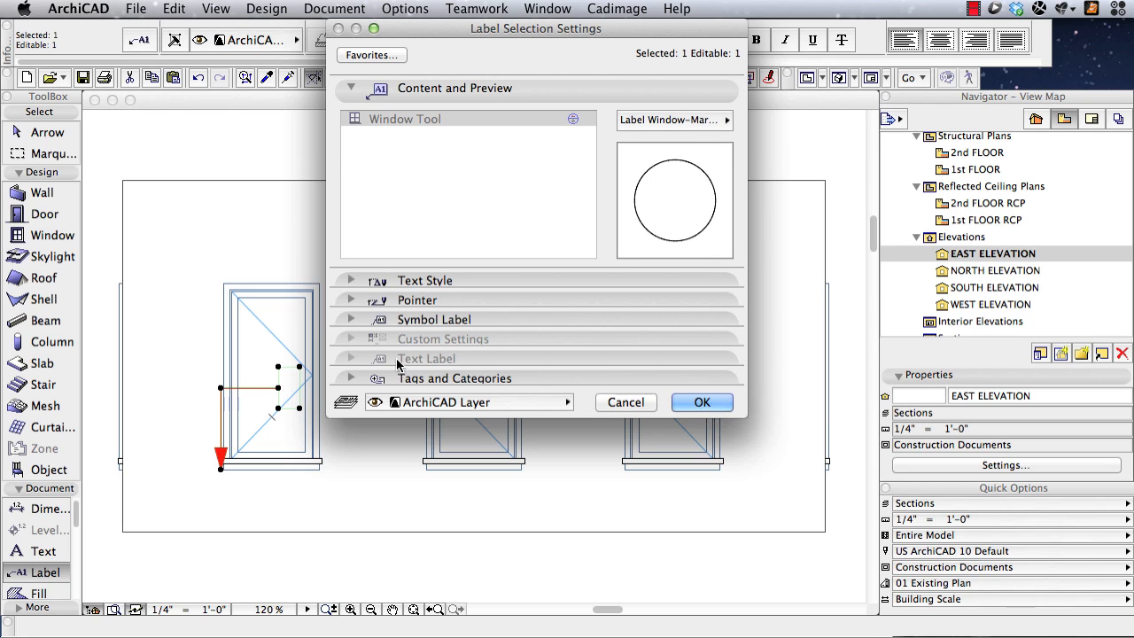
Step: Expand the symbol label's options and set its polygon shape to Rectangle
{"action": "left_click", "coordinate": [351, 320]}
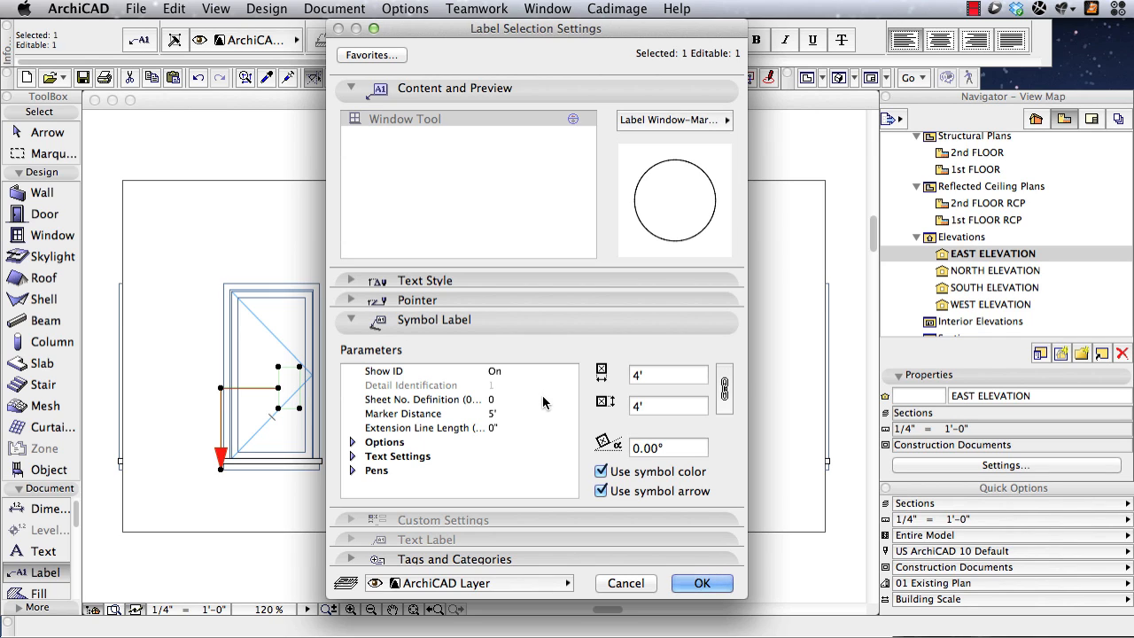
{"action": "left_click", "coordinate": [353, 442]}
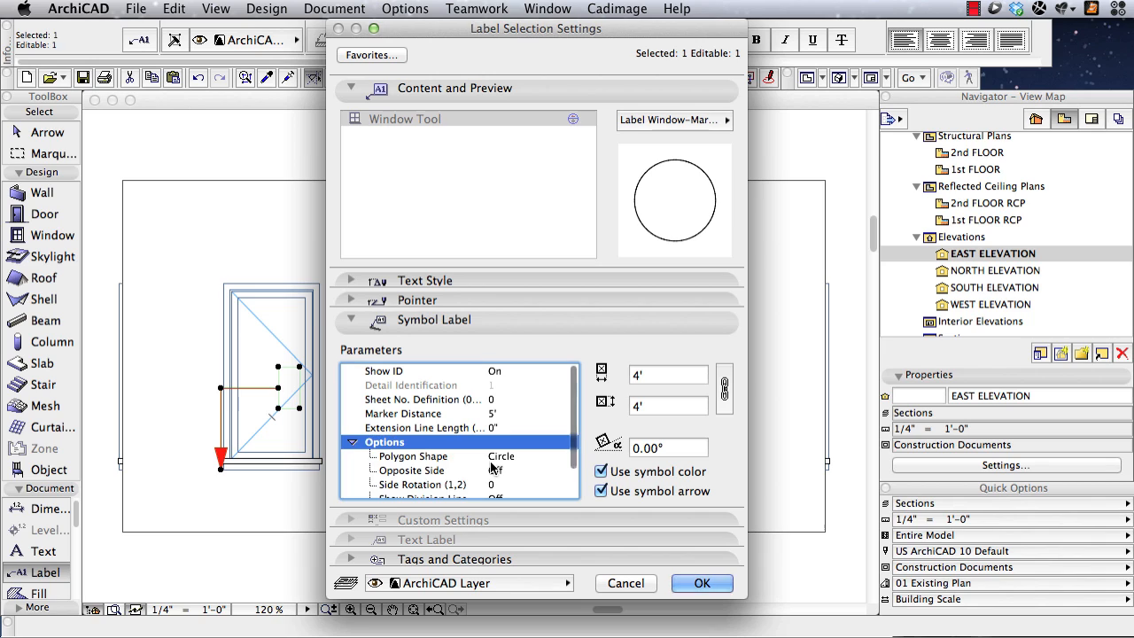
{"action": "left_click", "coordinate": [532, 456]}
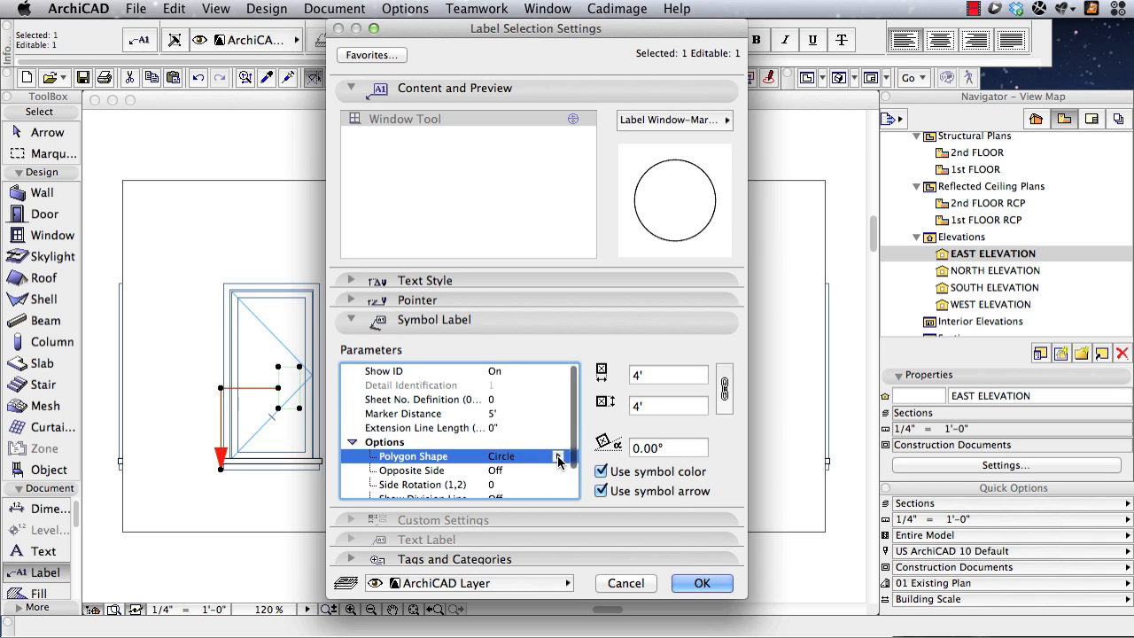
{"action": "left_click", "coordinate": [560, 458]}
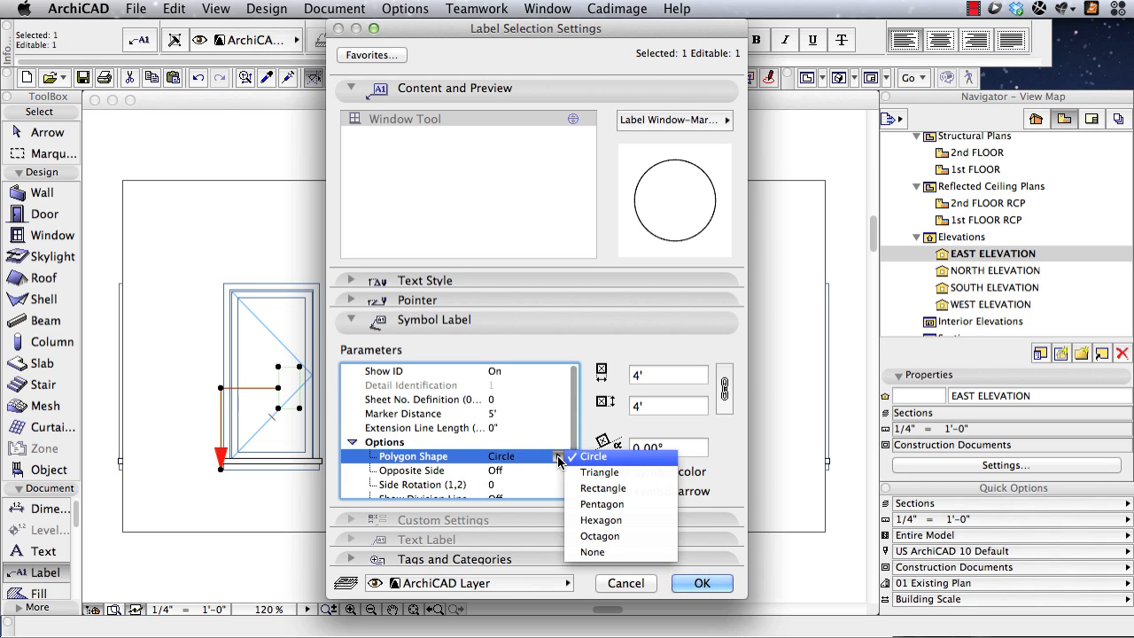
{"action": "left_click", "coordinate": [608, 490]}
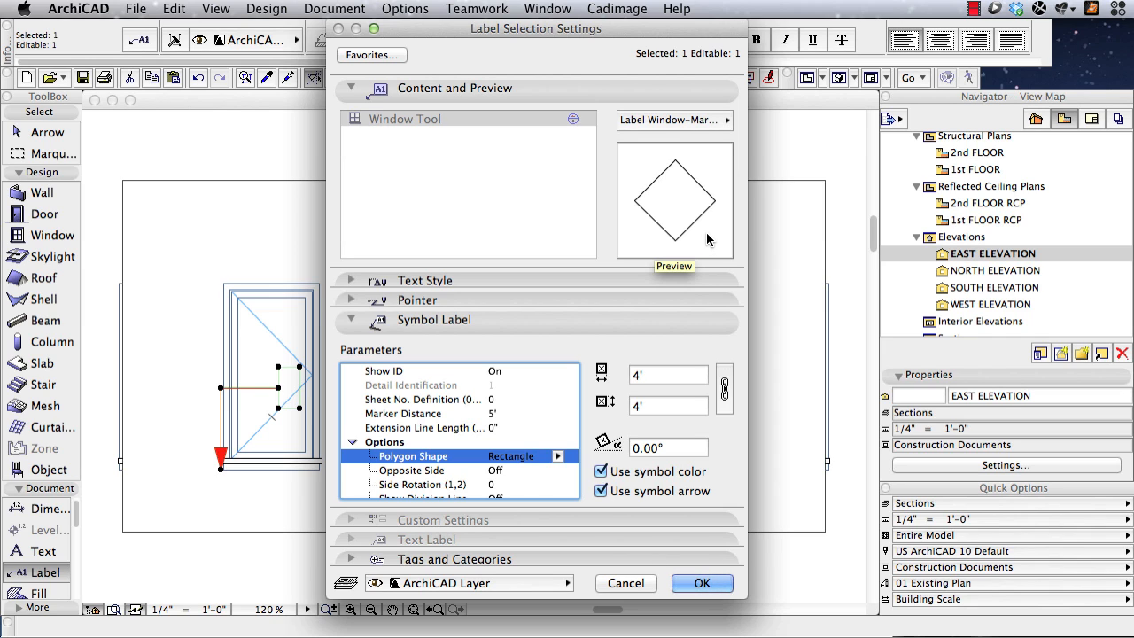
Step: Try a Hexagon polygon shape with a side rotation of 1 for the window's symbol label
{"action": "left_click", "coordinate": [558, 457]}
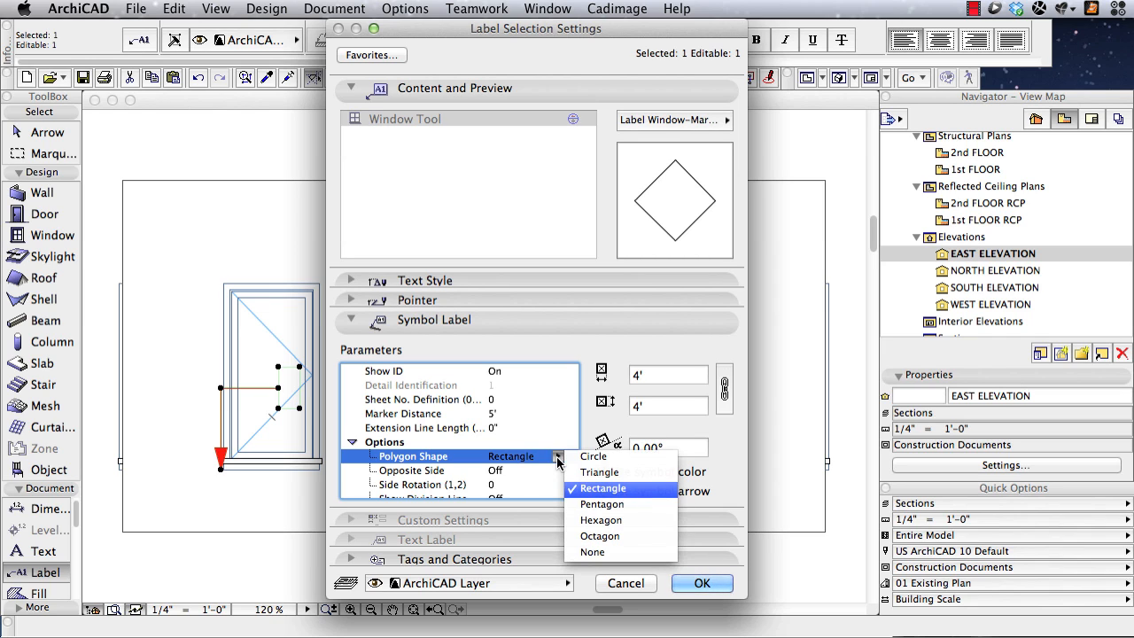
{"action": "left_click", "coordinate": [611, 522]}
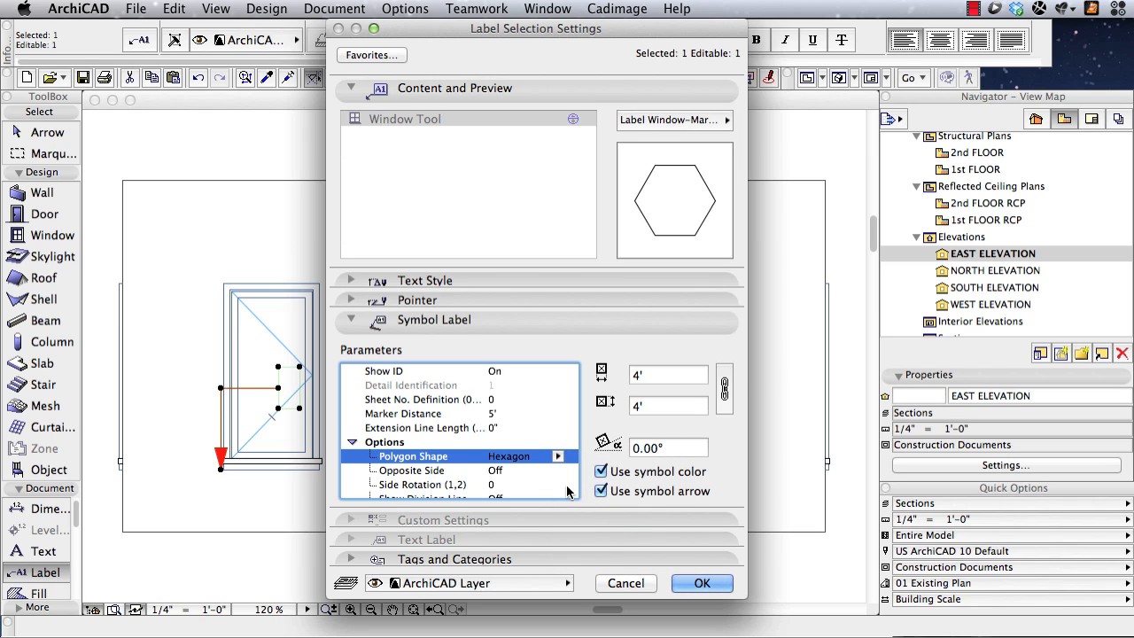
{"action": "left_click", "coordinate": [502, 485]}
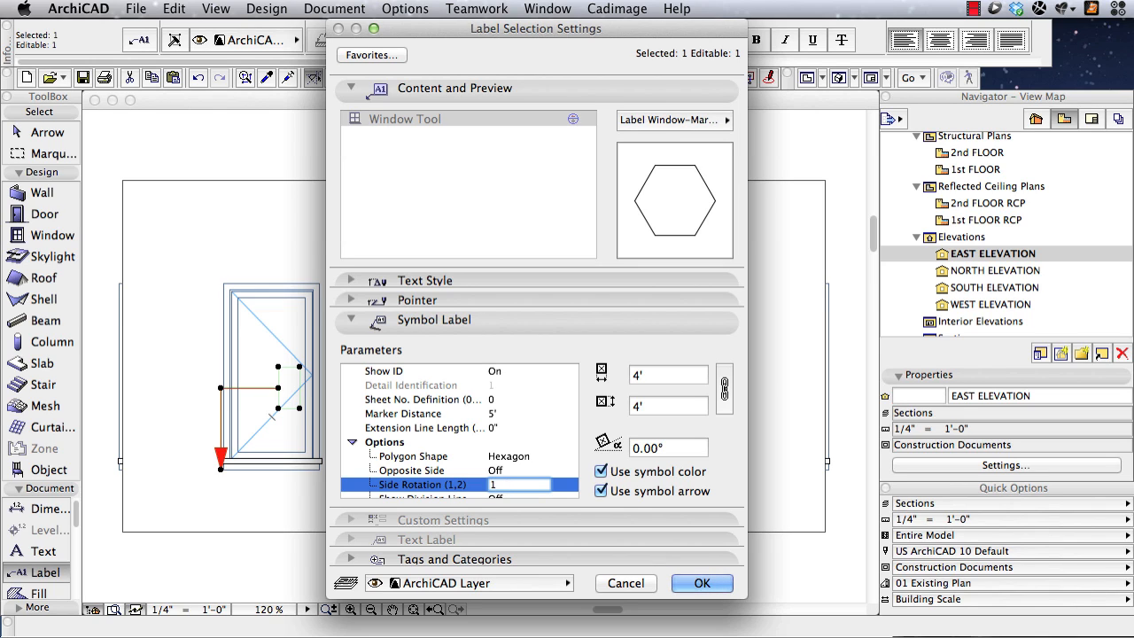
{"action": "type", "text": "1"}
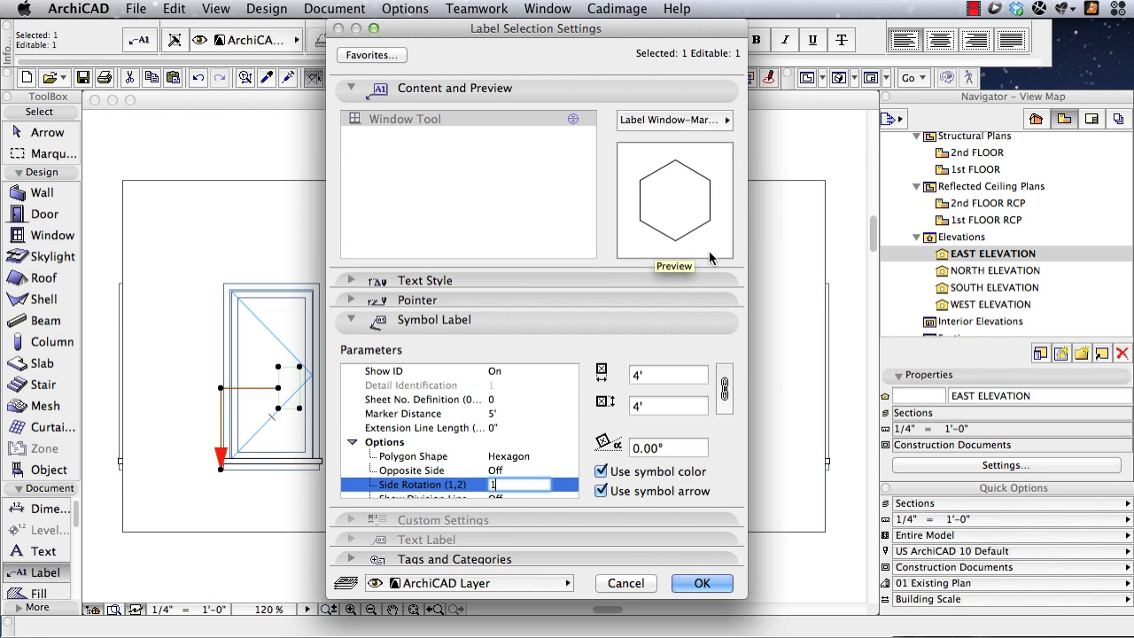
Step: Restore the symbol label's polygon shape to Rectangle and set its side rotation to 0
{"action": "left_click", "coordinate": [536, 457]}
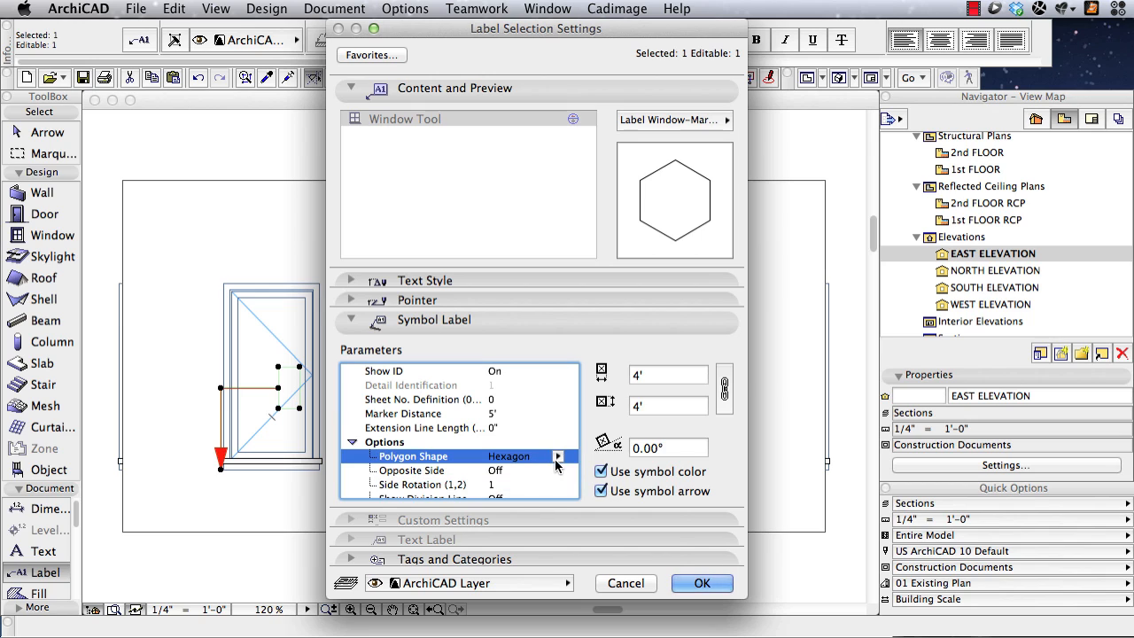
{"action": "left_click", "coordinate": [557, 459]}
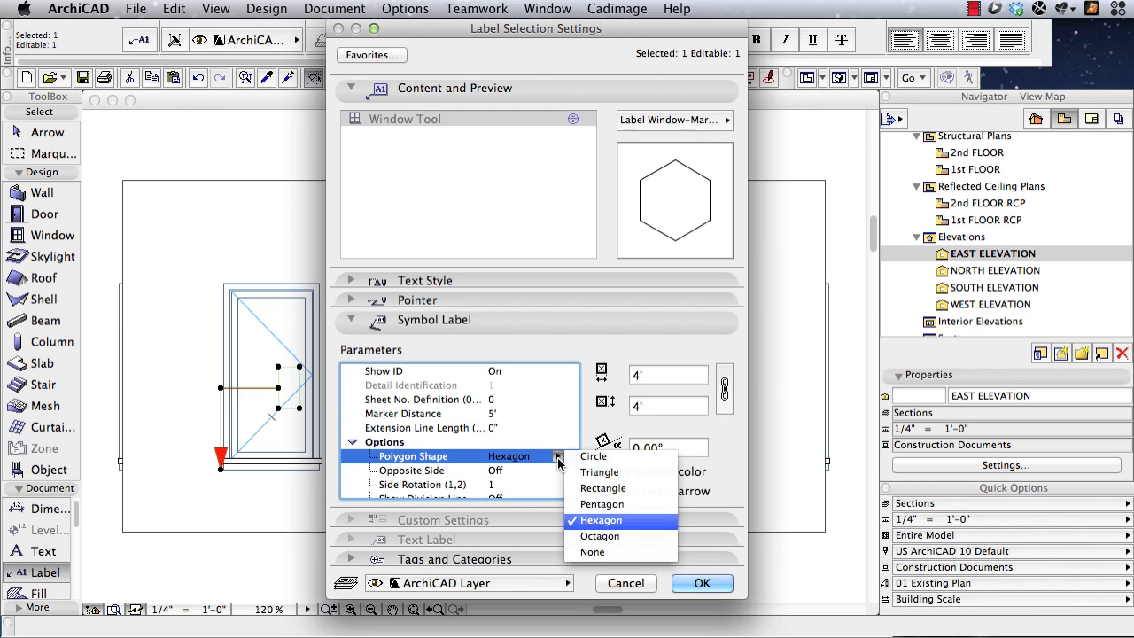
{"action": "left_click", "coordinate": [592, 490]}
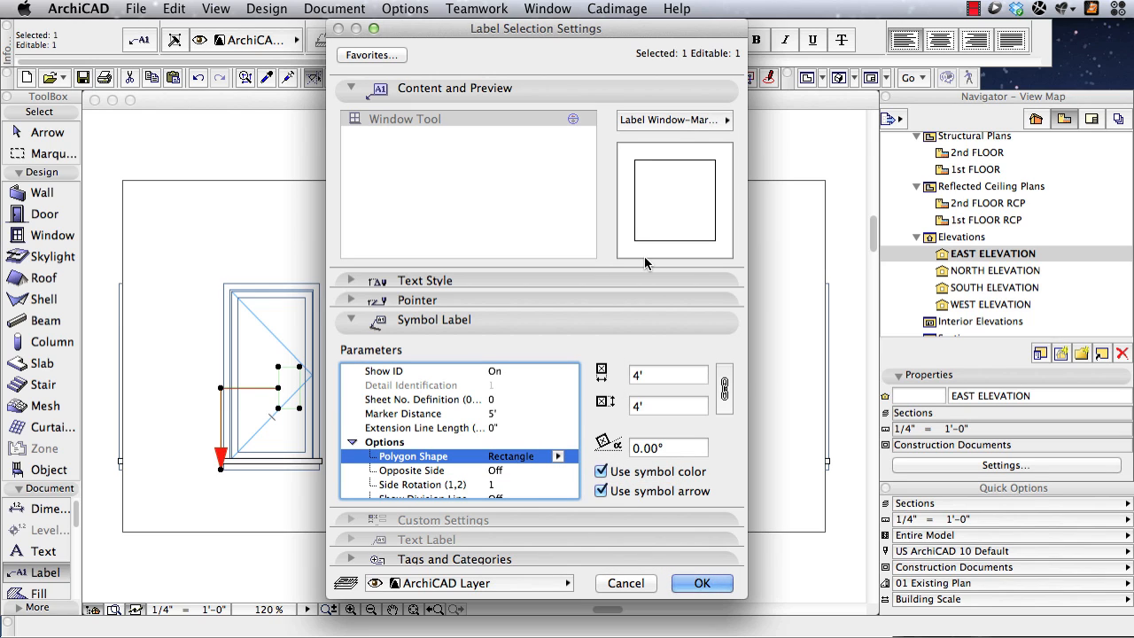
{"action": "left_click", "coordinate": [499, 485]}
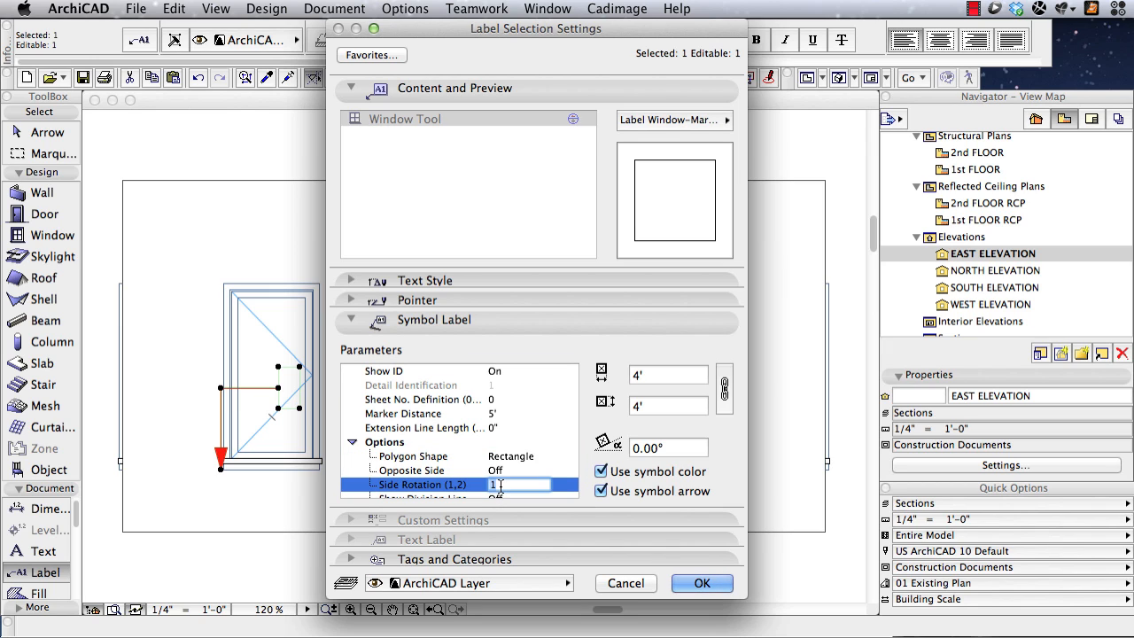
{"action": "type", "text": "0"}
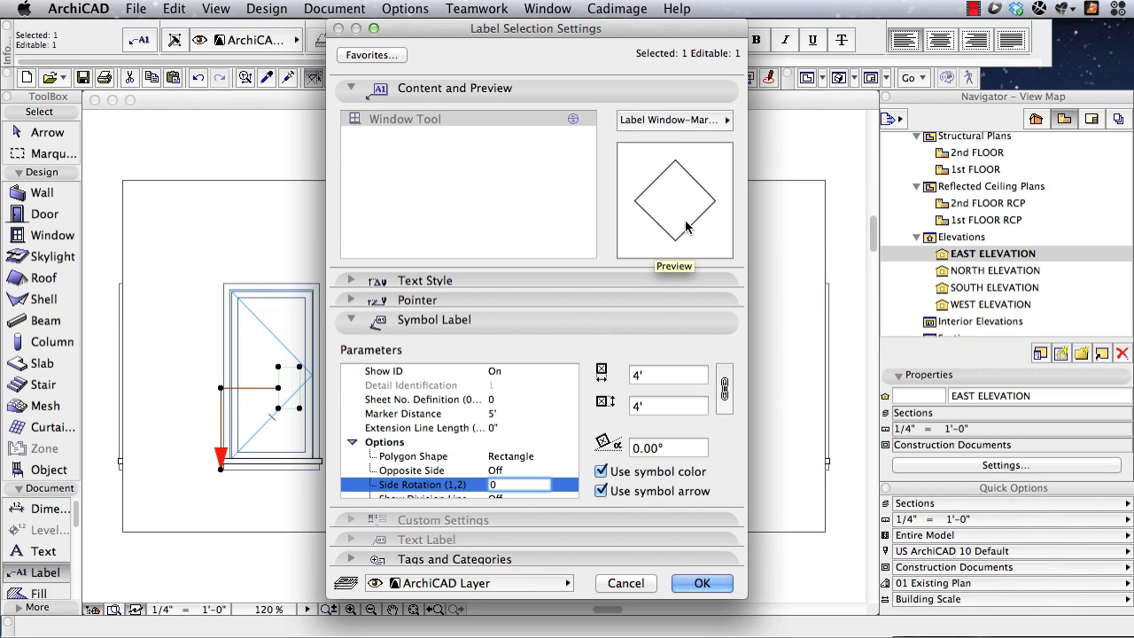
Step: Keep Show ID on, apply the symbol label settings to the leftmost window's label, and clear the selection
{"action": "left_click", "coordinate": [513, 374]}
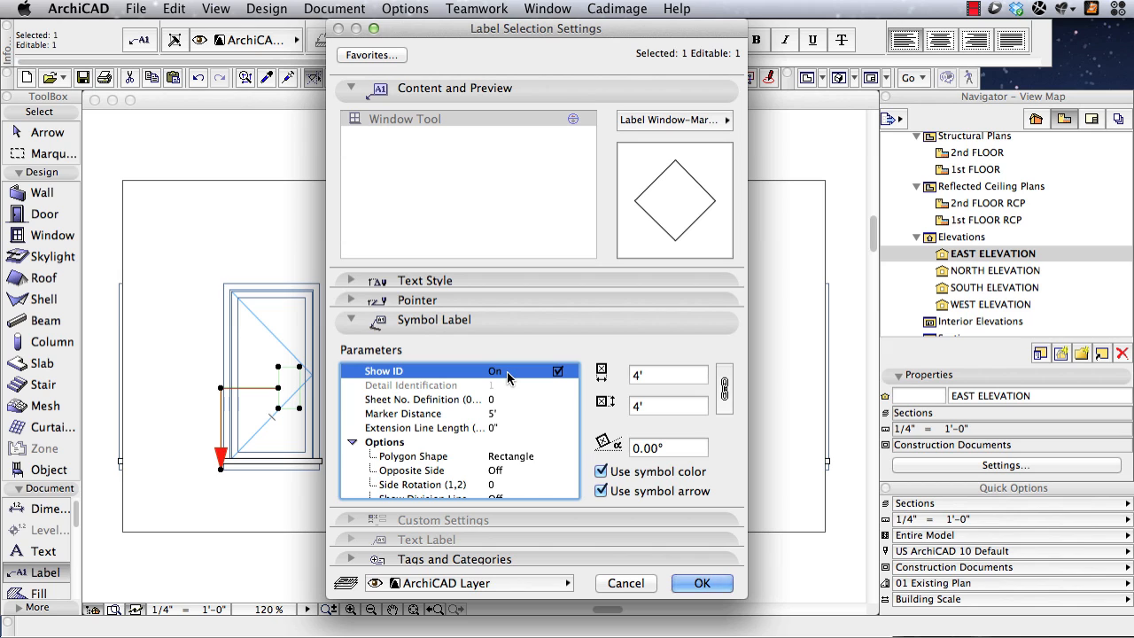
{"action": "left_click", "coordinate": [702, 583]}
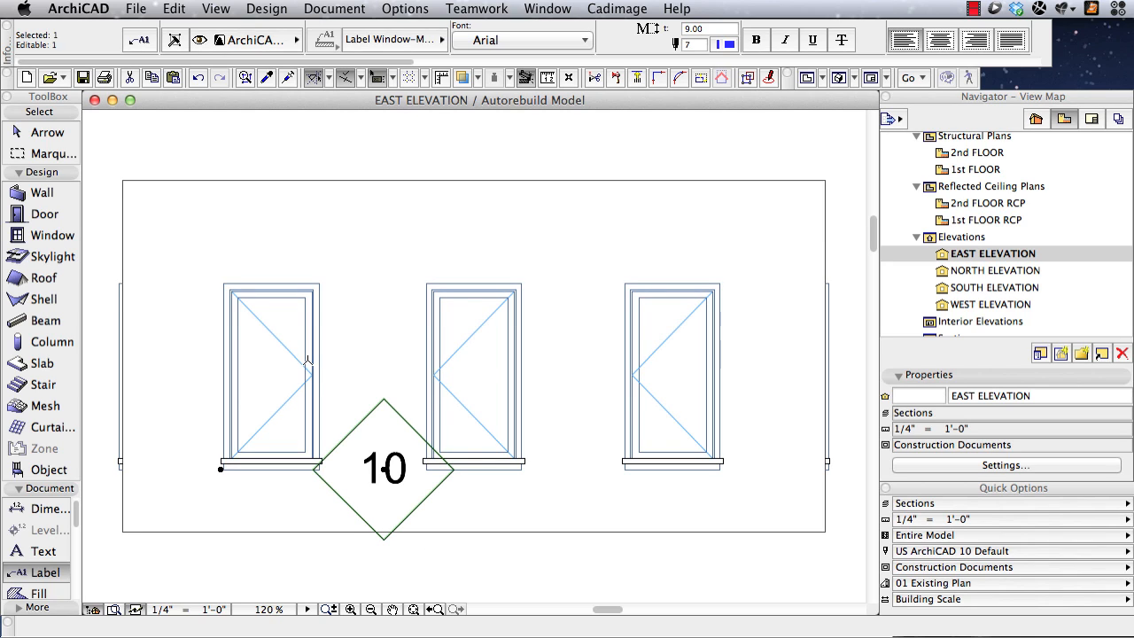
{"action": "left_click", "coordinate": [305, 316]}
{"action": "key", "text": "Escape"}
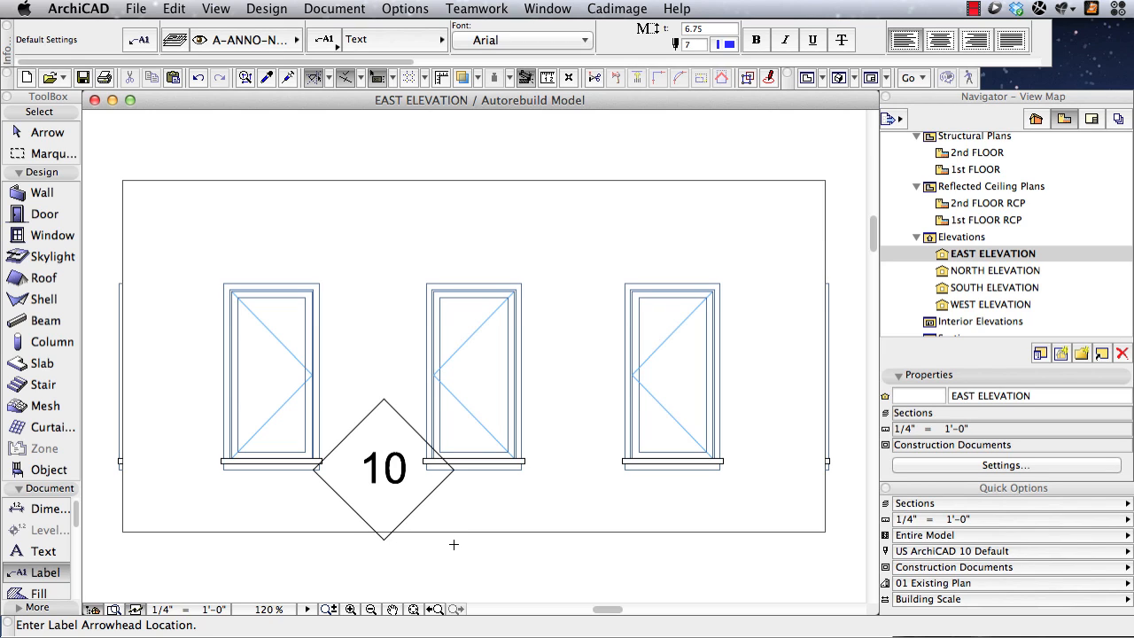
Step: Return to the 1st FLOOR plan, select window 10 on the east wall, and copy it
{"action": "key", "text": "F2"}
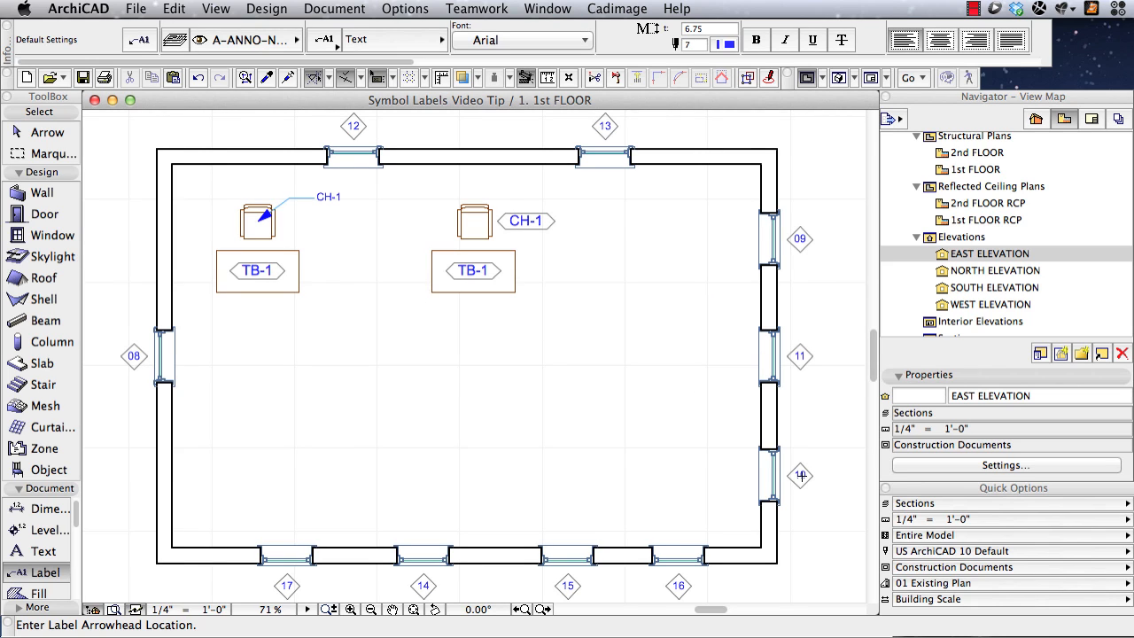
{"action": "left_click", "coordinate": [801, 476], "text": "shift"}
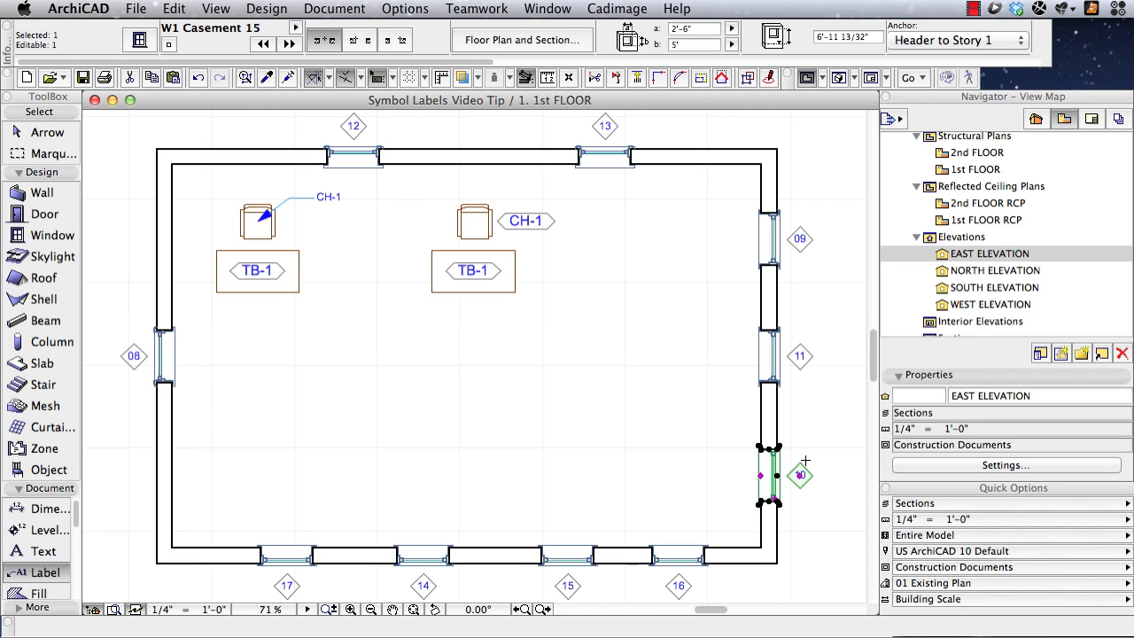
{"action": "left_click", "coordinate": [177, 9]}
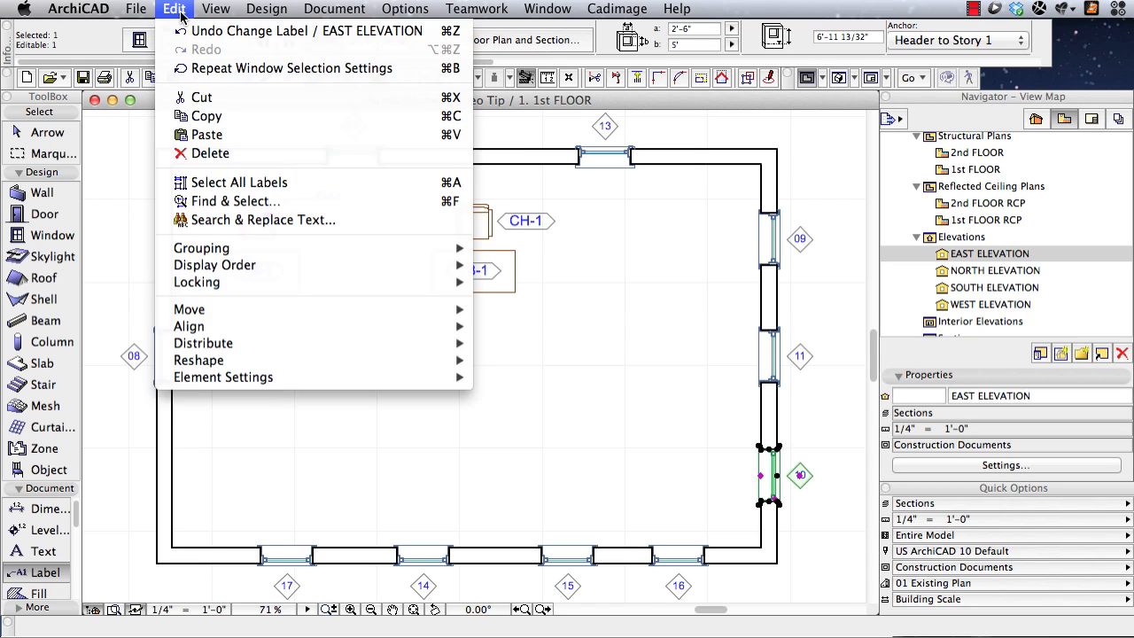
{"action": "left_click", "coordinate": [207, 116]}
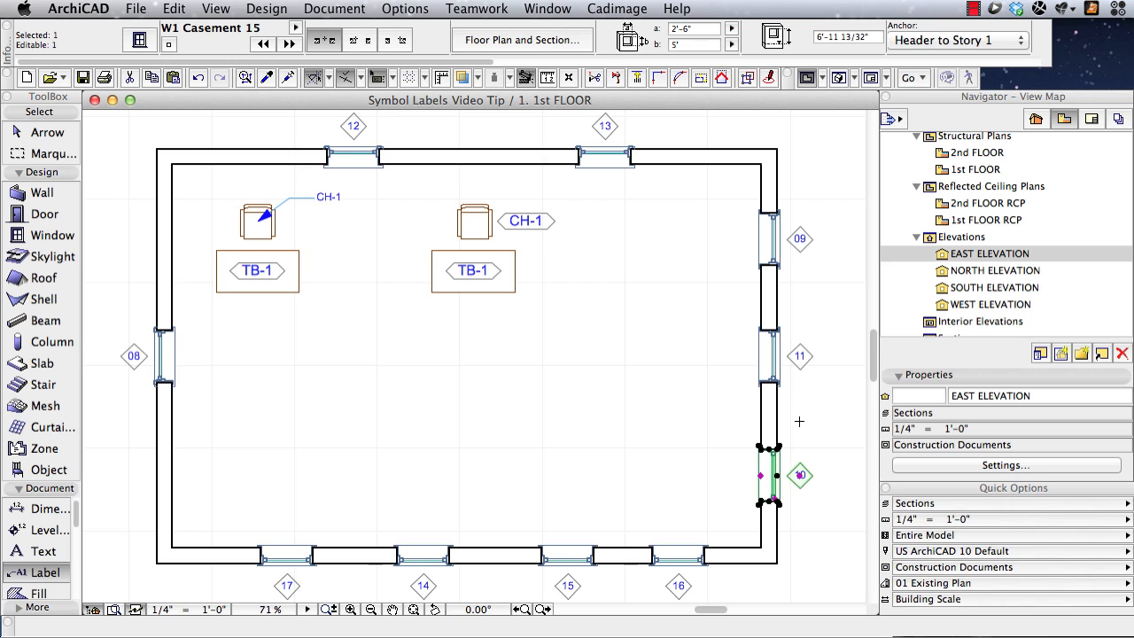
Step: Explode window 10 into the current view with the option Keep original elements too
{"action": "left_click", "coordinate": [174, 8]}
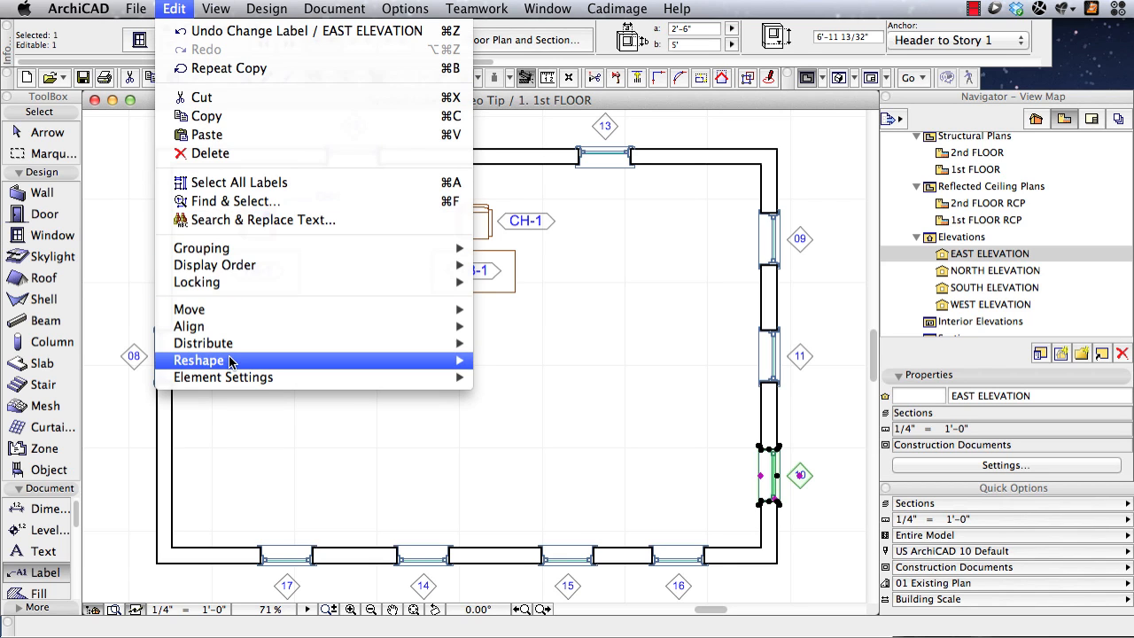
{"action": "mouse_move", "coordinate": [228, 363]}
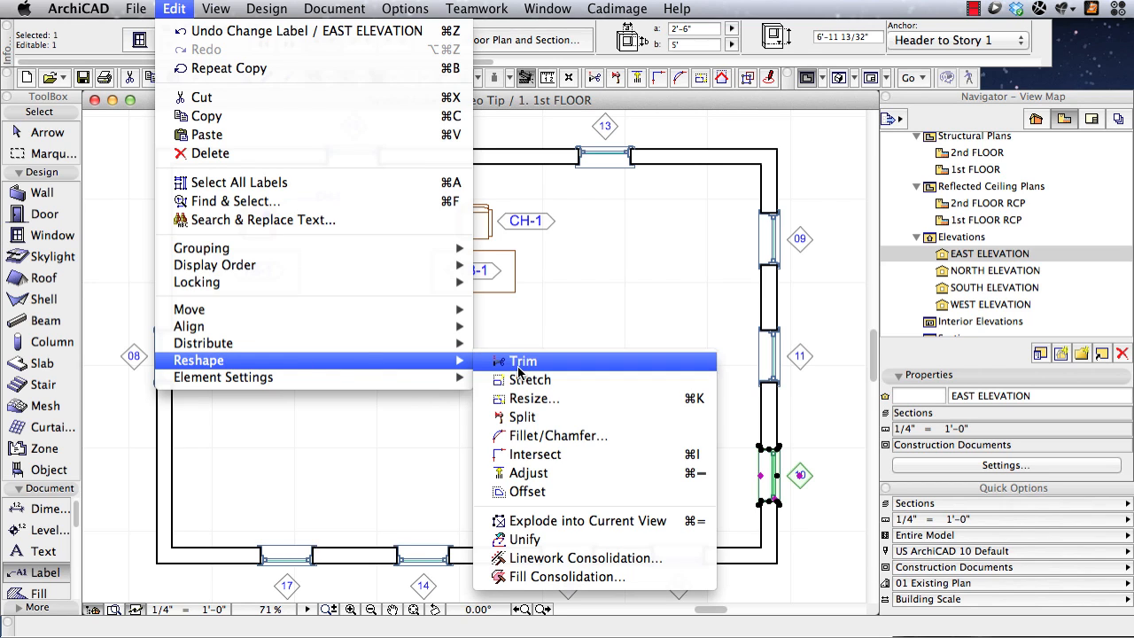
{"action": "left_click", "coordinate": [589, 522]}
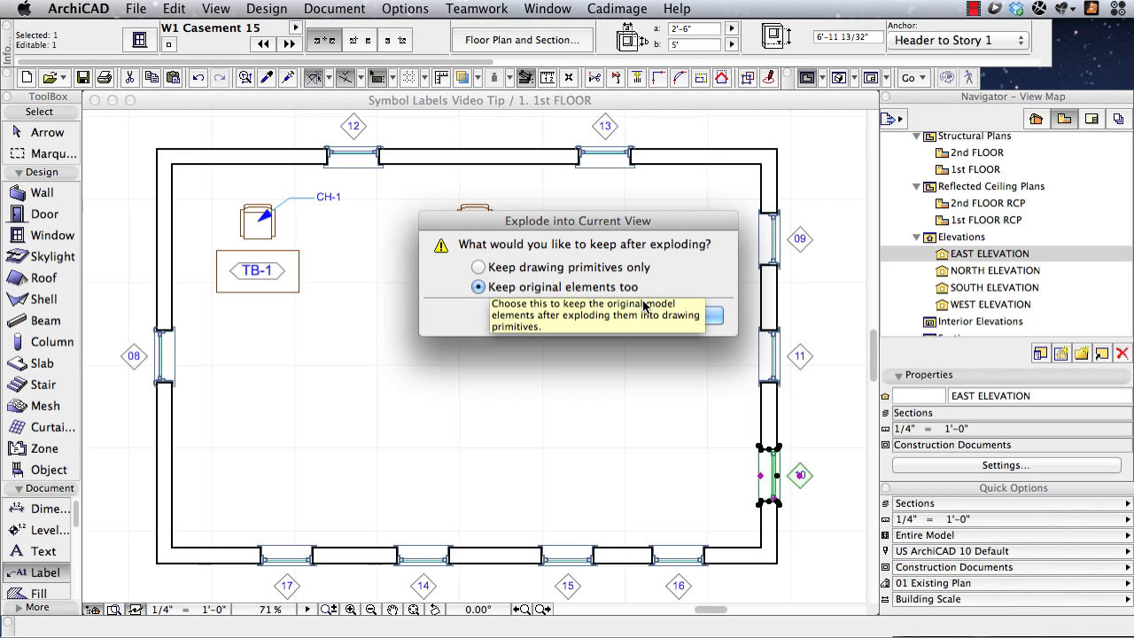
{"action": "left_click", "coordinate": [698, 319]}
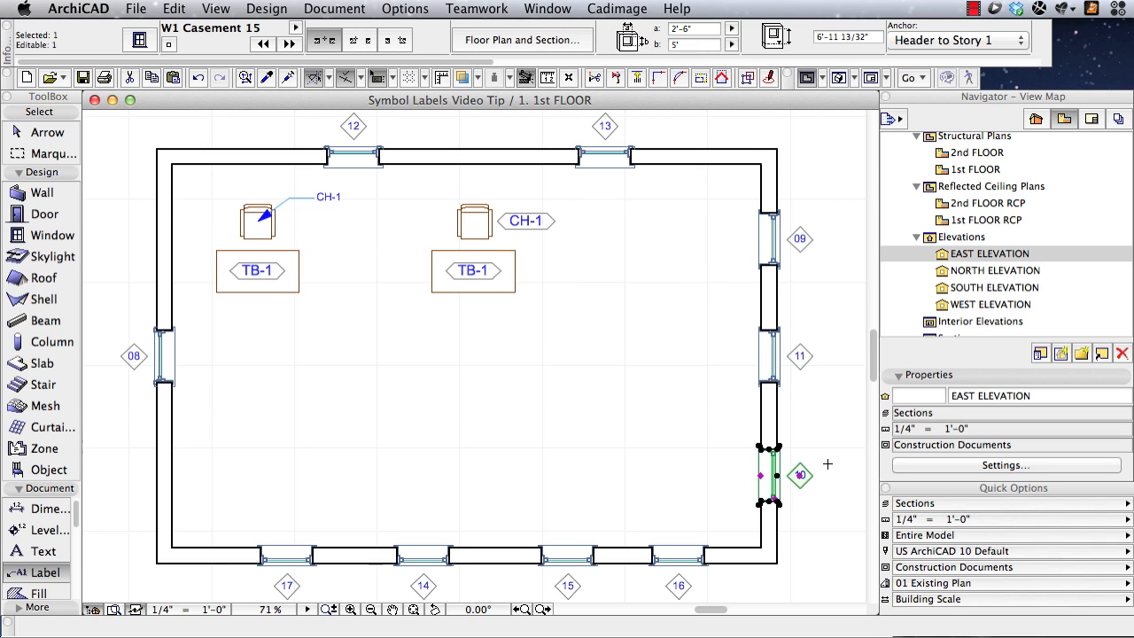
Step: Try to drag the selected window 10 toward the room's interior, undo the move, and clear the selection
{"action": "key", "text": "super+d"}
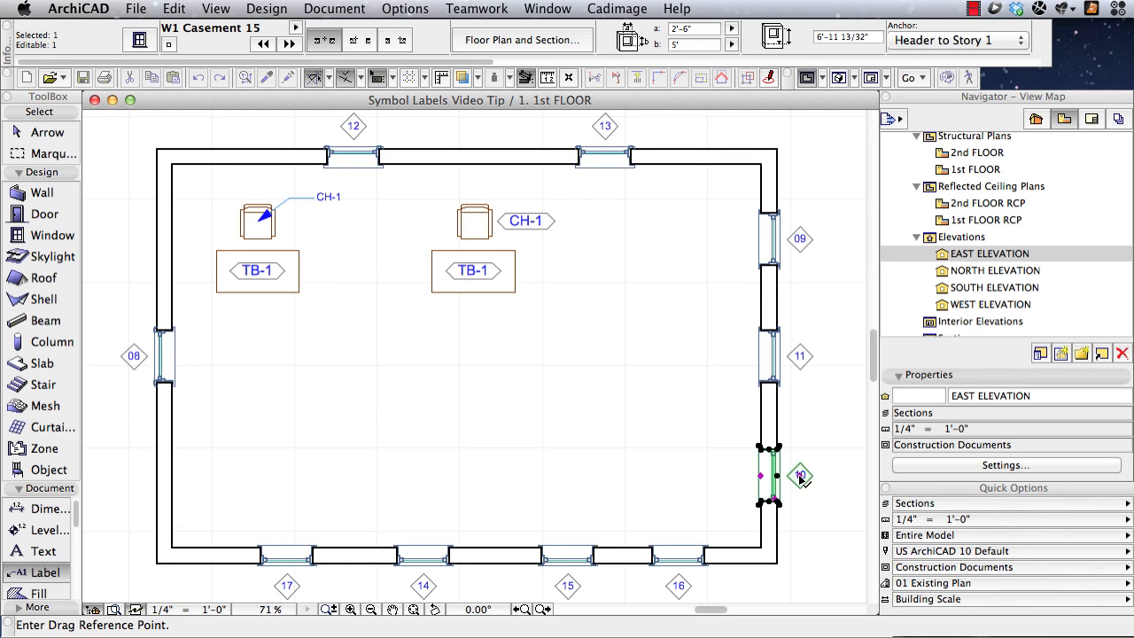
{"action": "left_click", "coordinate": [693, 472]}
{"action": "left_click", "coordinate": [638, 470]}
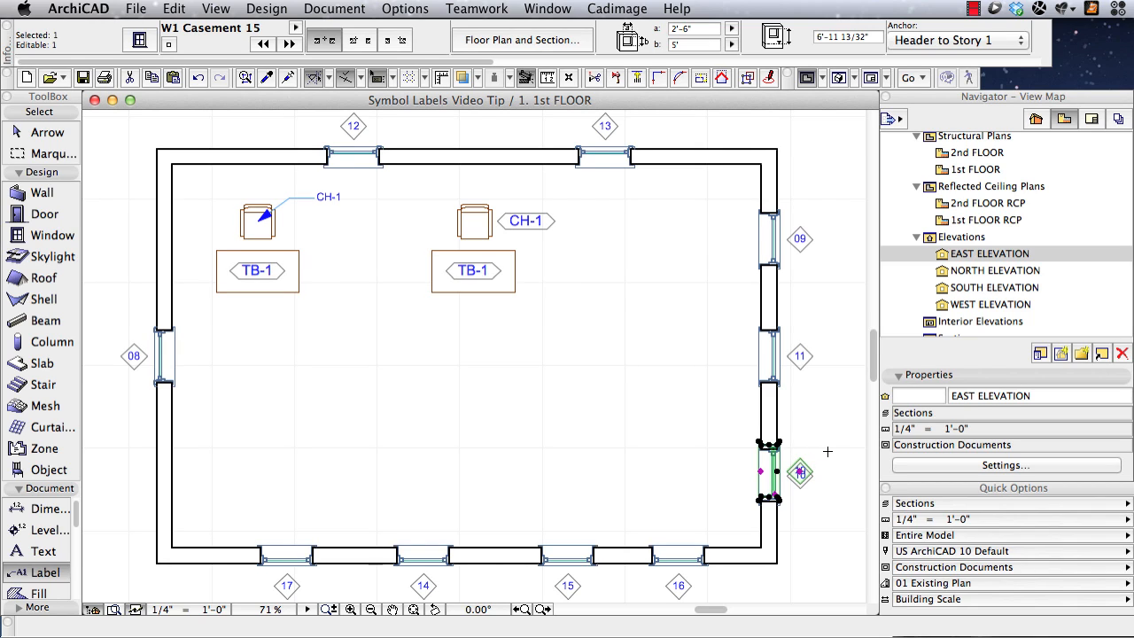
{"action": "key", "text": "super+z"}
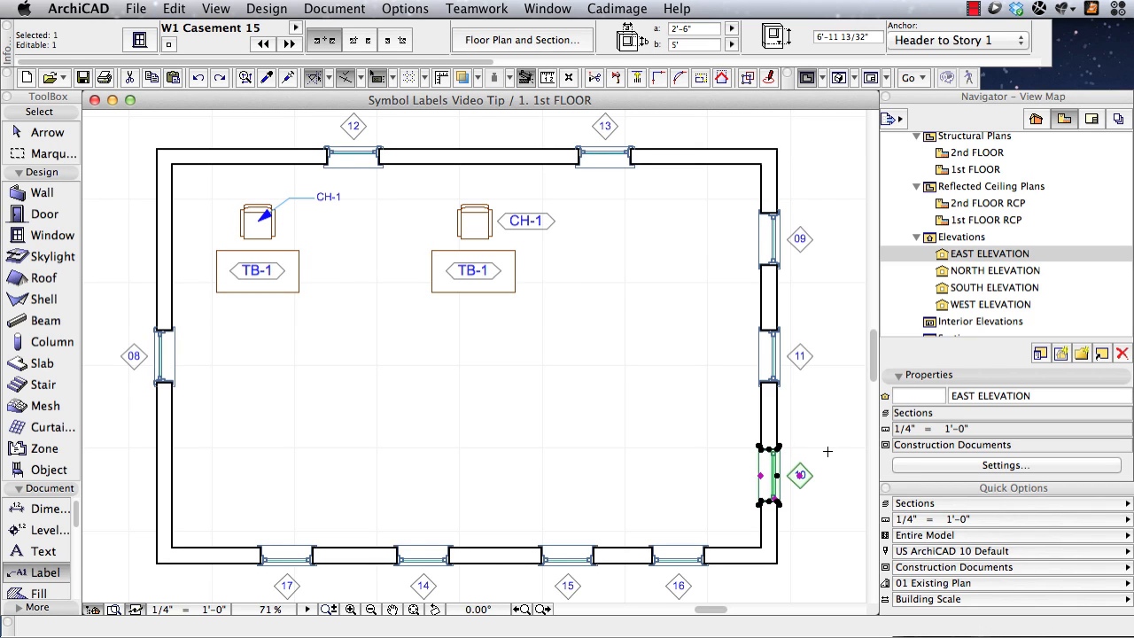
{"action": "key", "text": "Escape"}
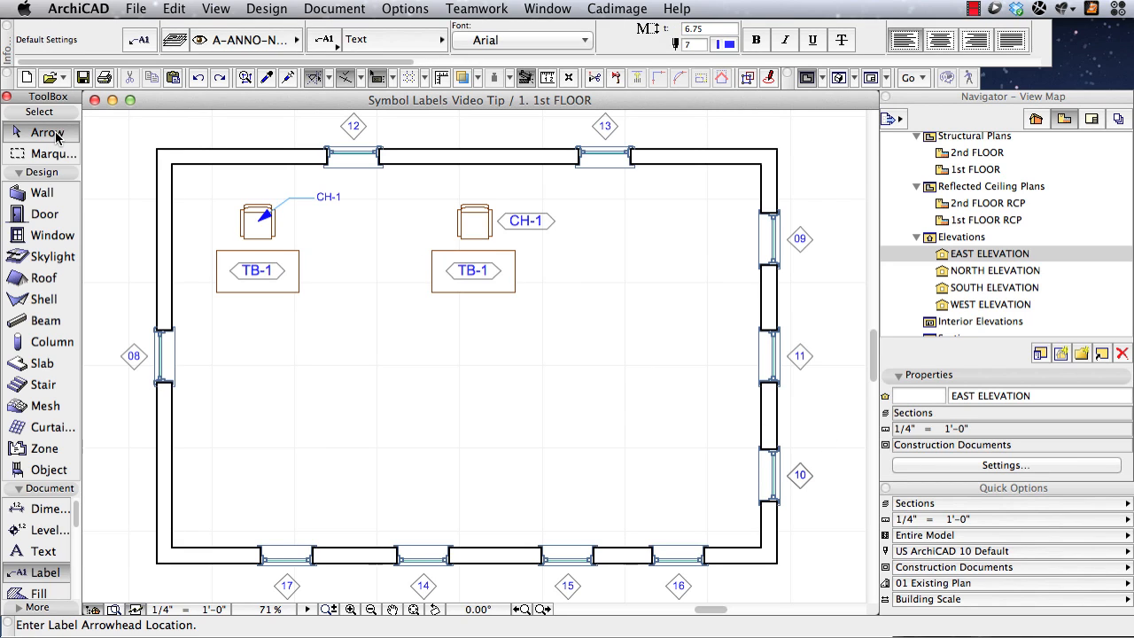
Step: With the Arrow tool, compare what a selection rectangle picks up around window 10 and around window 11, clearing each selection
{"action": "left_click", "coordinate": [55, 133]}
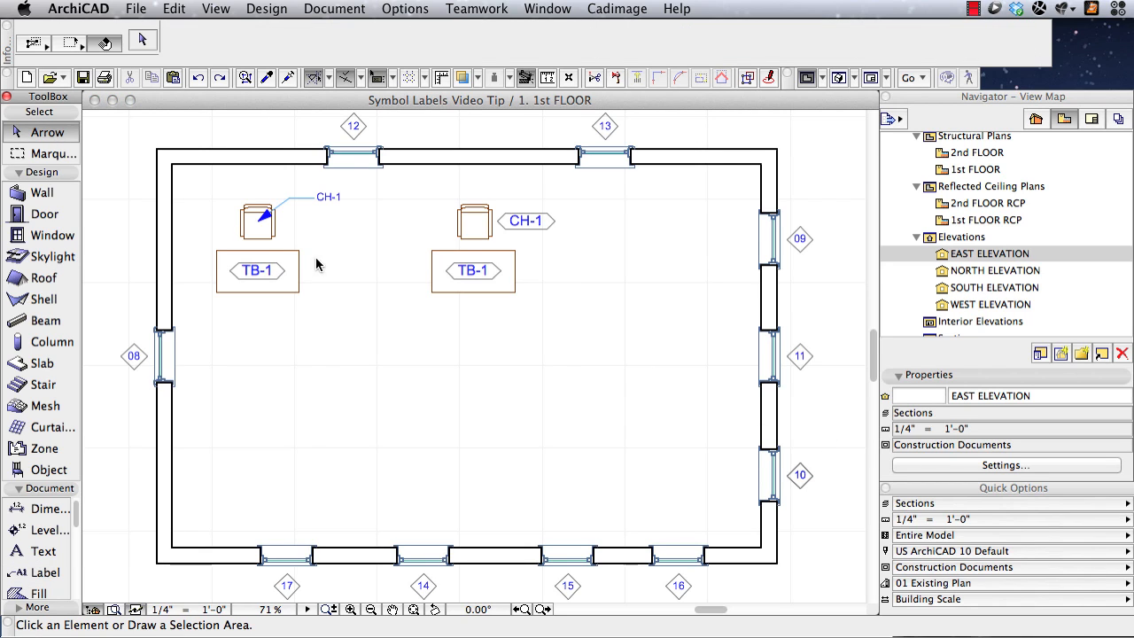
{"action": "left_click", "coordinate": [836, 430]}
{"action": "left_click", "coordinate": [715, 517]}
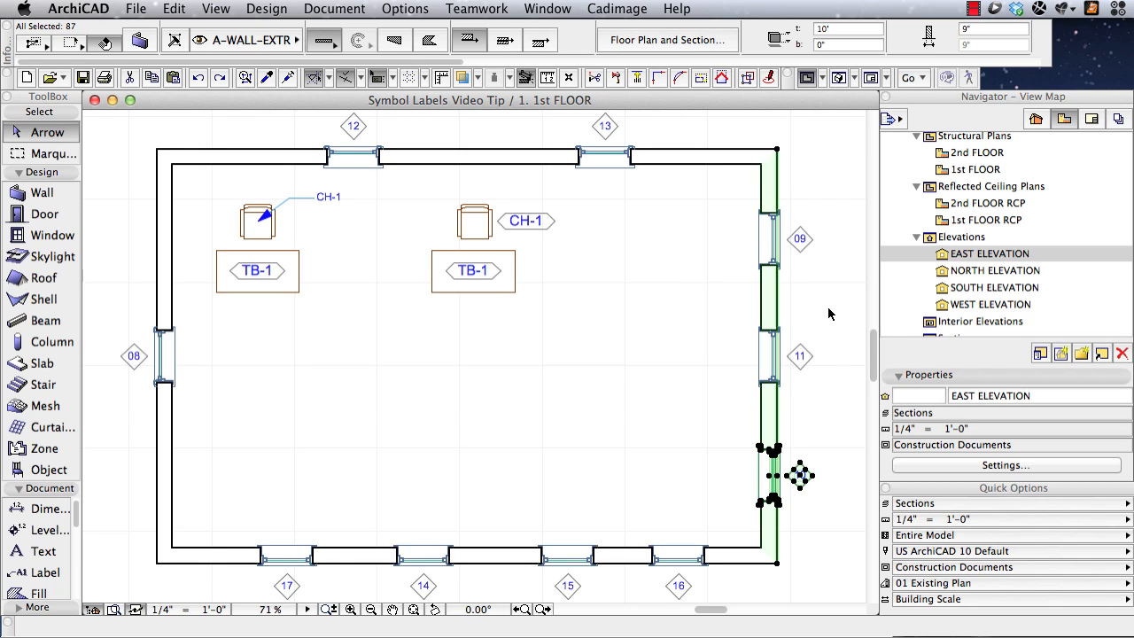
{"action": "key", "text": "Escape"}
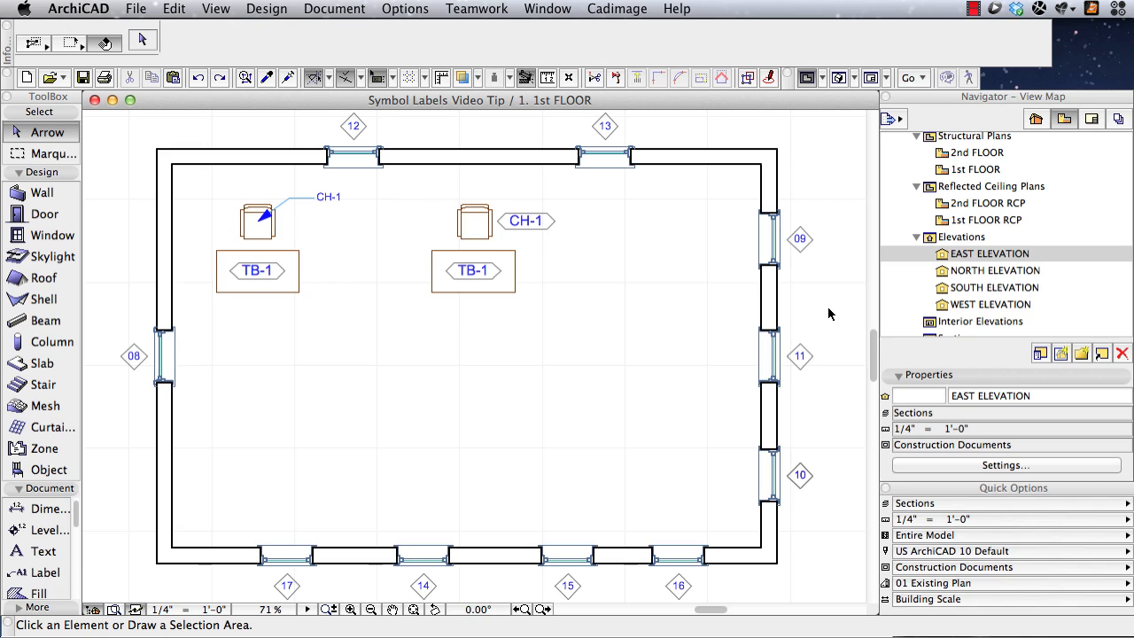
{"action": "left_click", "coordinate": [828, 308]}
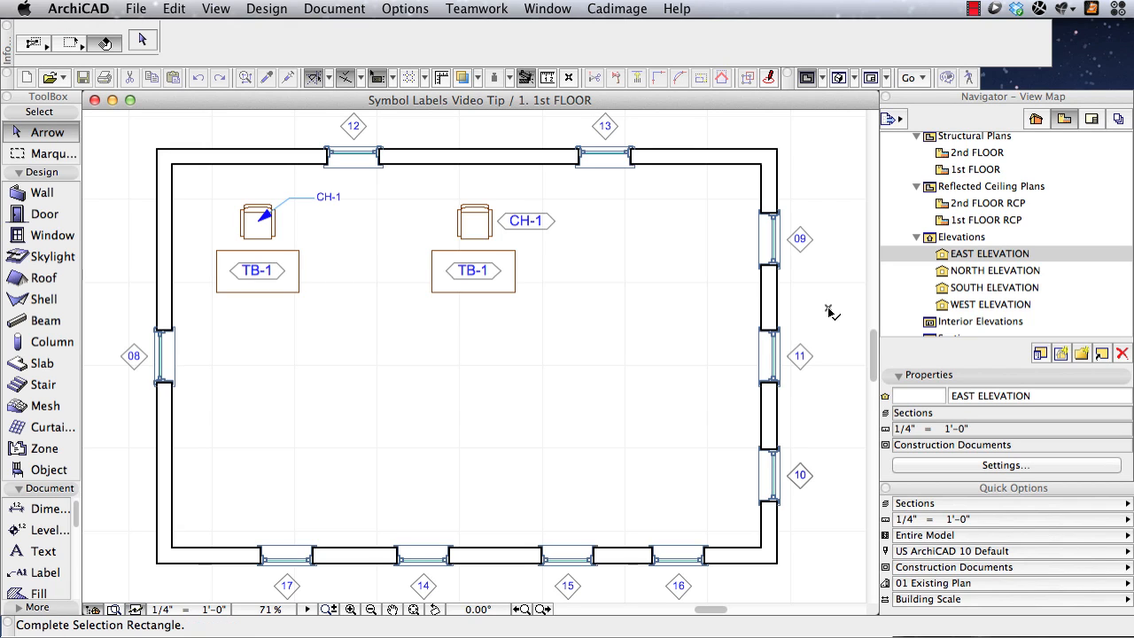
{"action": "left_click", "coordinate": [719, 414]}
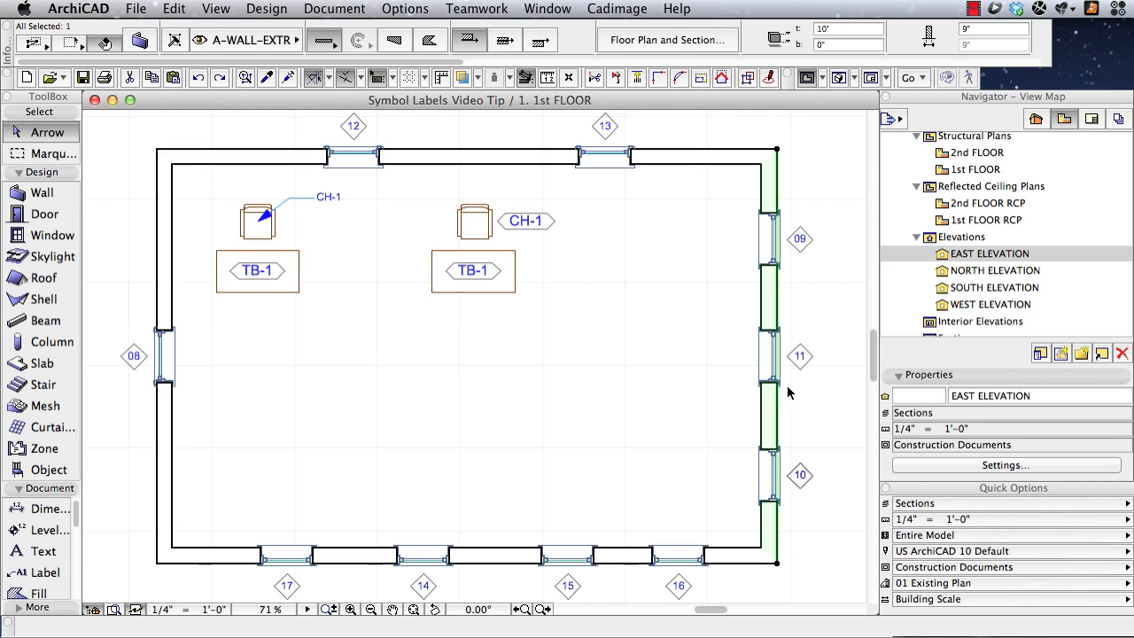
{"action": "key", "text": "Escape"}
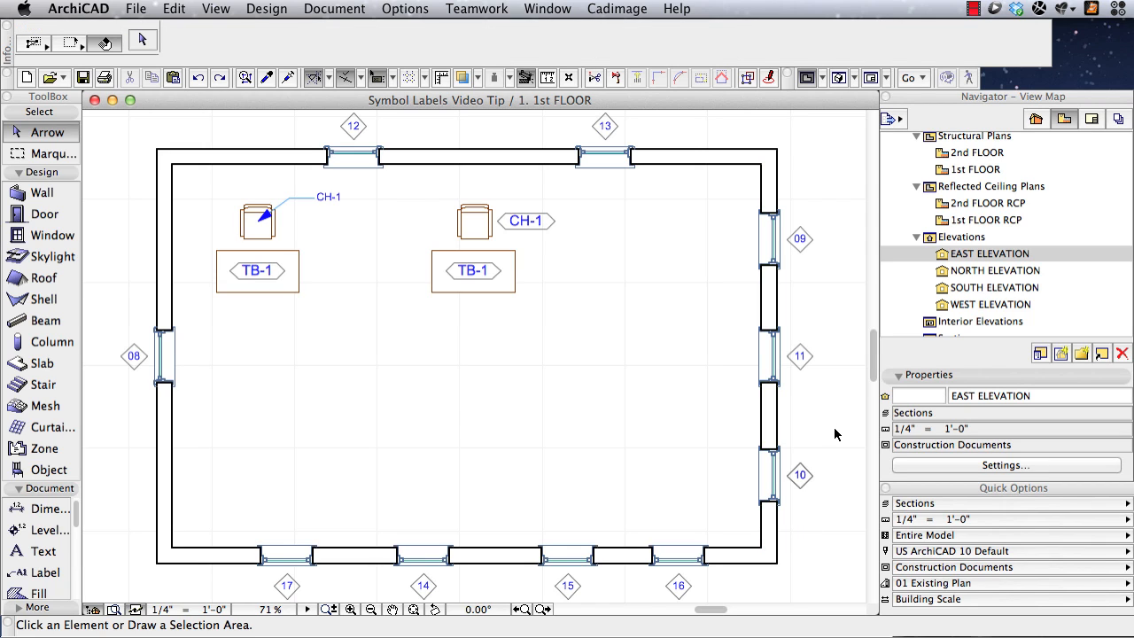
Step: Select the exploded drawing elements around window 10 without the wall, and drag them horizontally into the room
{"action": "left_click", "coordinate": [836, 428]}
{"action": "left_click", "coordinate": [719, 525]}
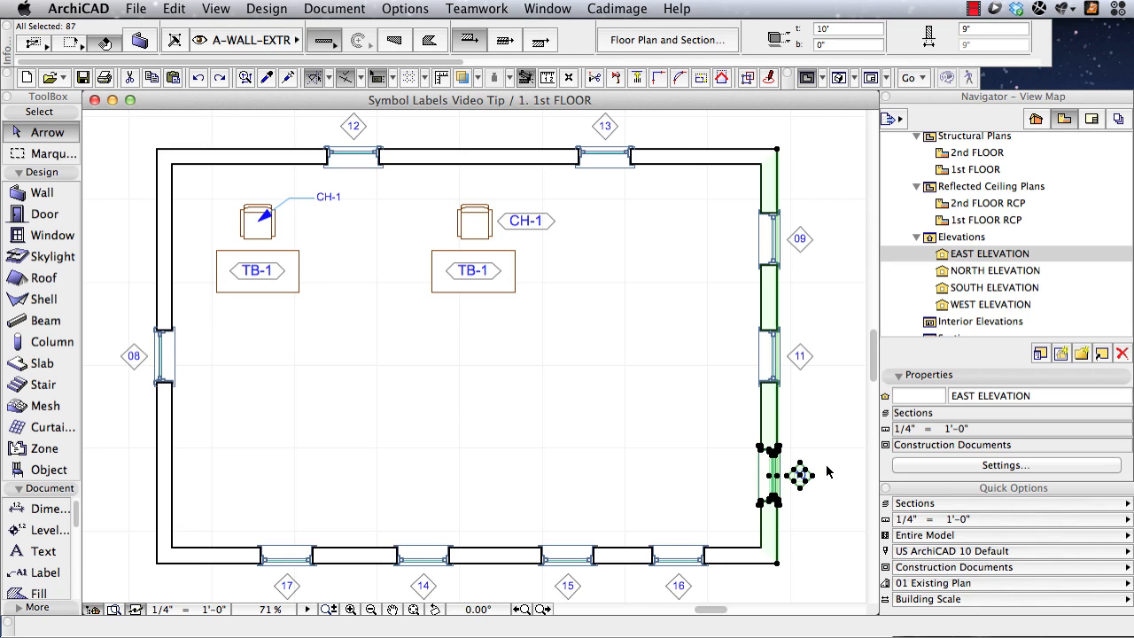
{"action": "left_click", "coordinate": [778, 427], "text": "shift"}
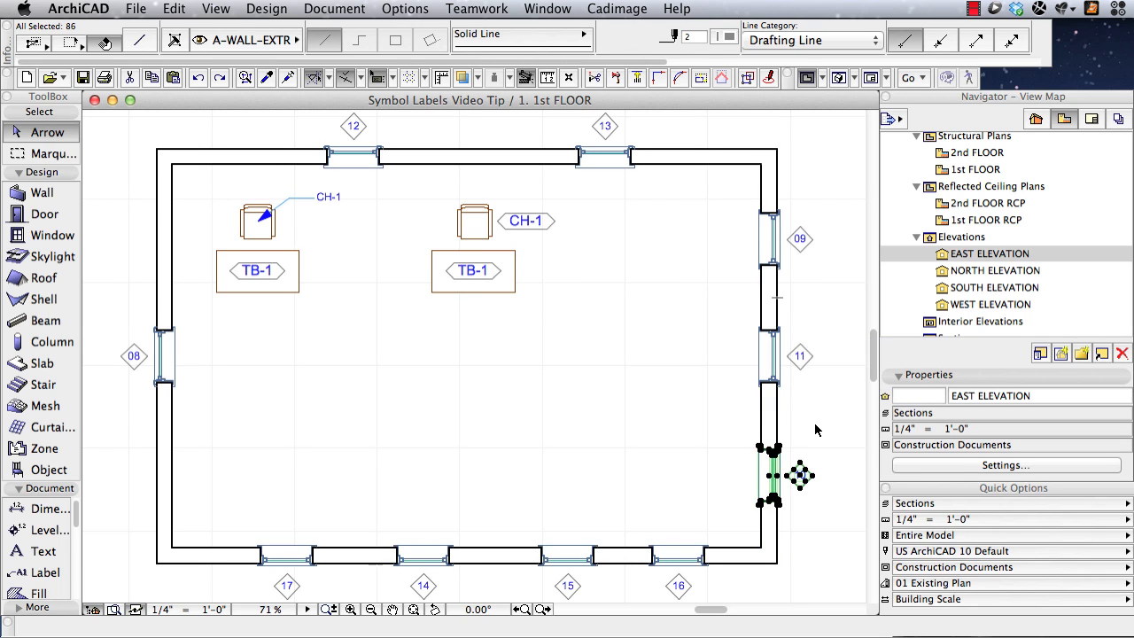
{"action": "key", "text": "super+d"}
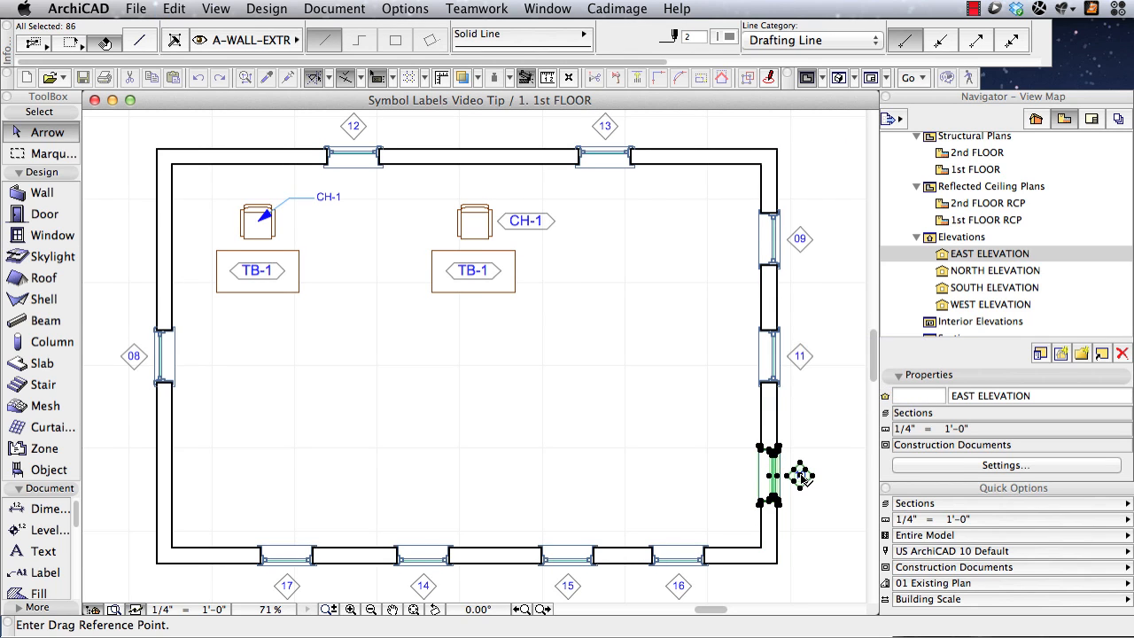
{"action": "left_click", "coordinate": [800, 476]}
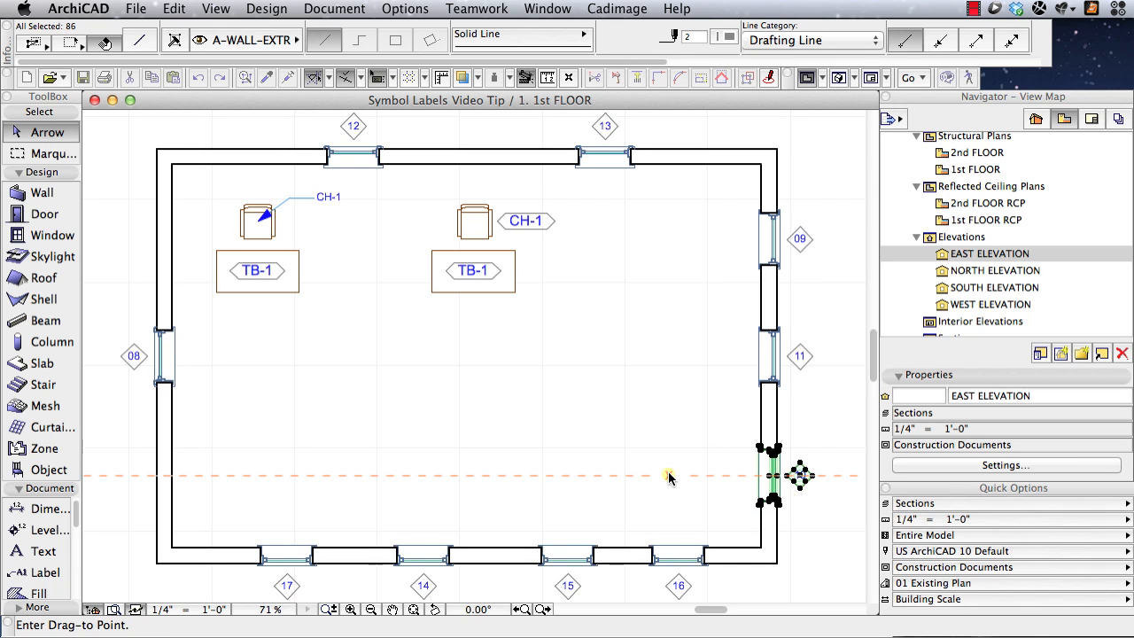
{"action": "left_click", "coordinate": [671, 477]}
{"action": "left_click", "coordinate": [821, 444]}
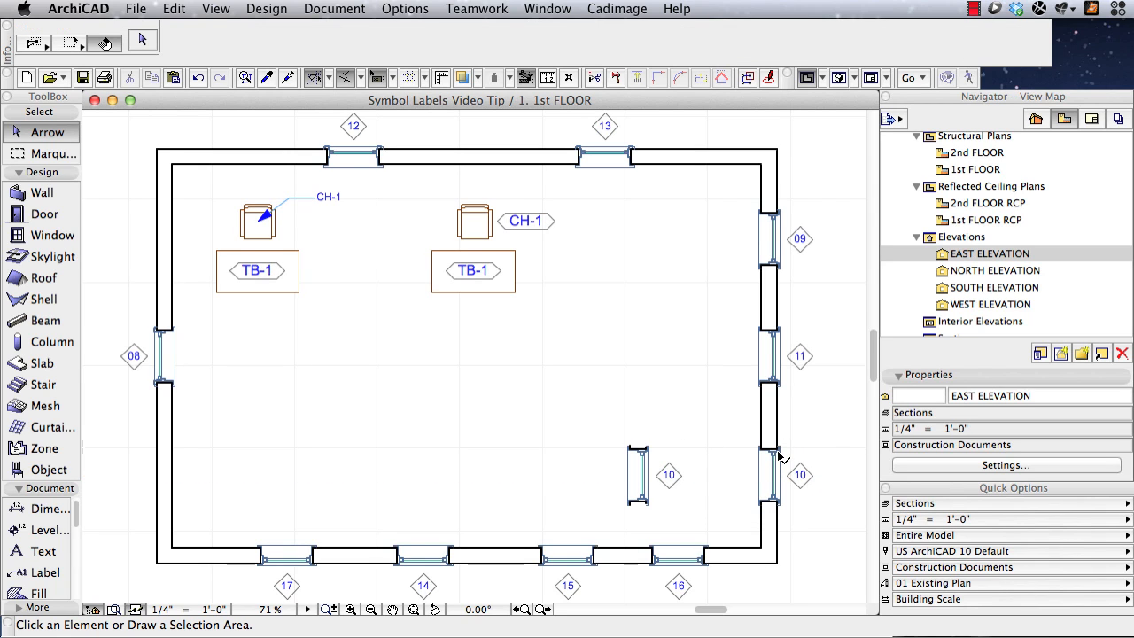
Step: Select the exploded window 10 linework lying inside the room, without its number marker, and delete it
{"action": "left_click", "coordinate": [779, 454]}
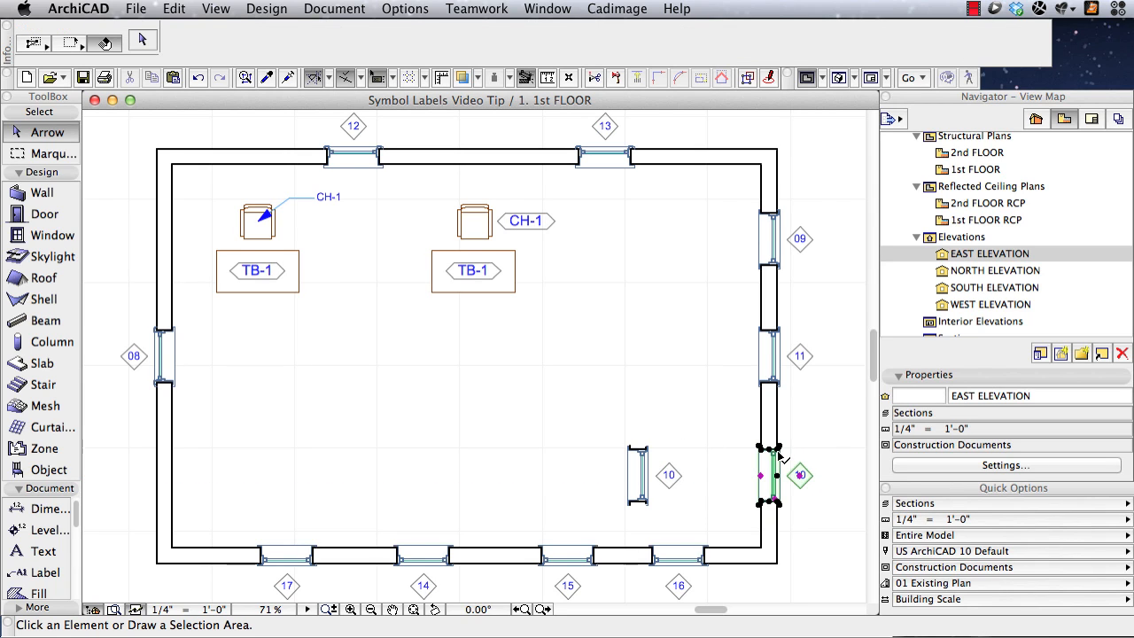
{"action": "left_click", "coordinate": [830, 462]}
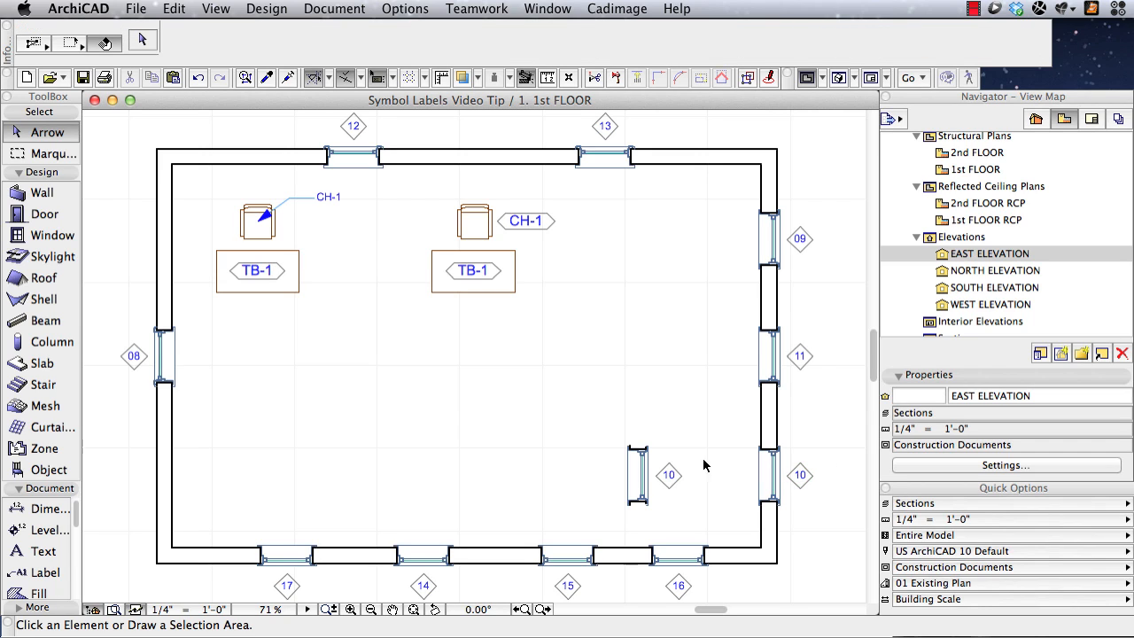
{"action": "left_click", "coordinate": [608, 430]}
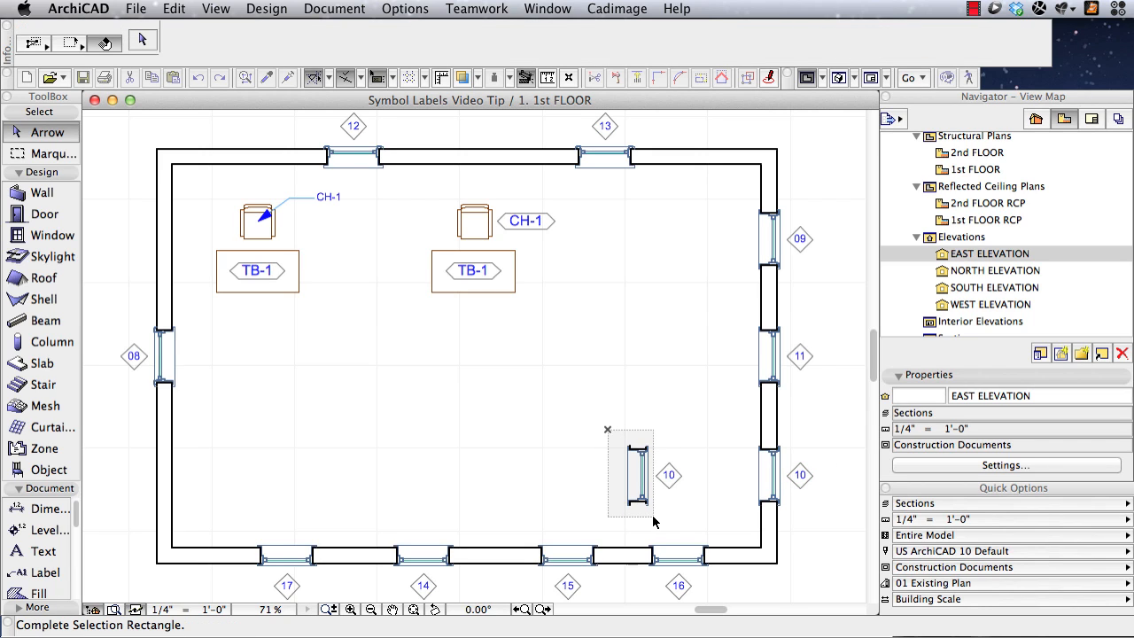
{"action": "left_click", "coordinate": [654, 523]}
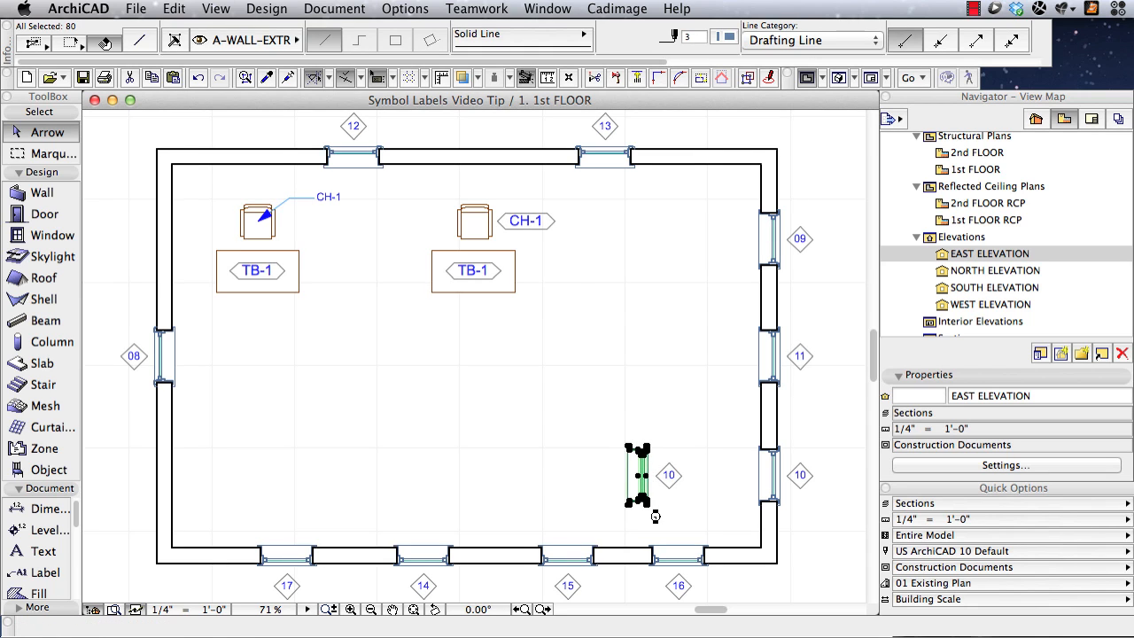
{"action": "key", "text": "Delete"}
Step: Select the exploded window 10 marker inside the room and cut it from the floor plan
{"action": "left_click", "coordinate": [646, 452]}
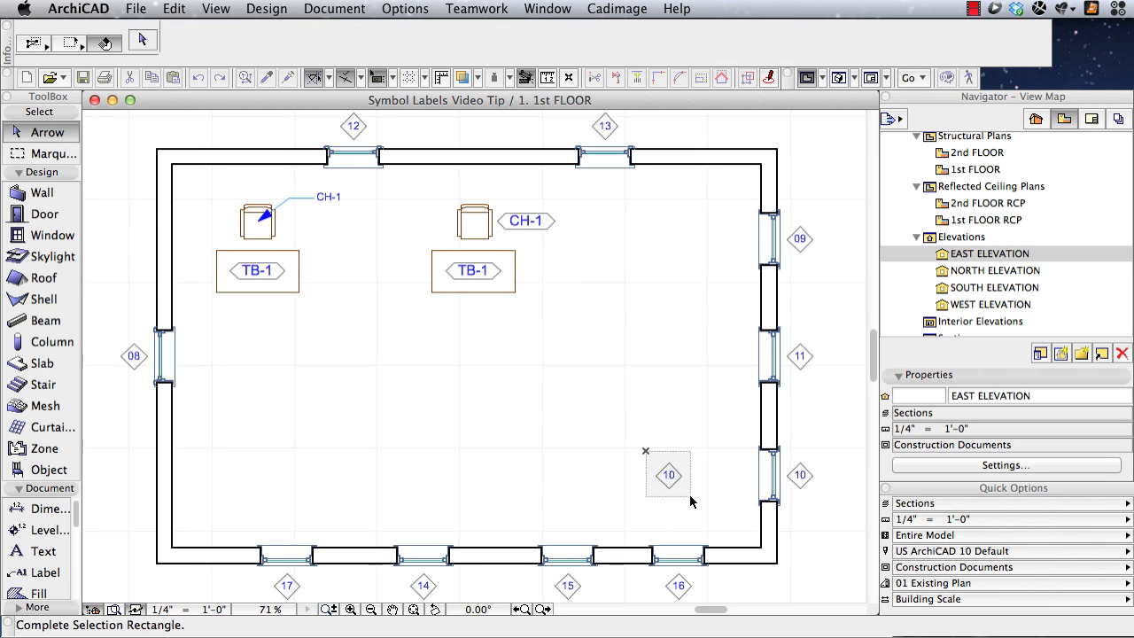
{"action": "left_click", "coordinate": [693, 502]}
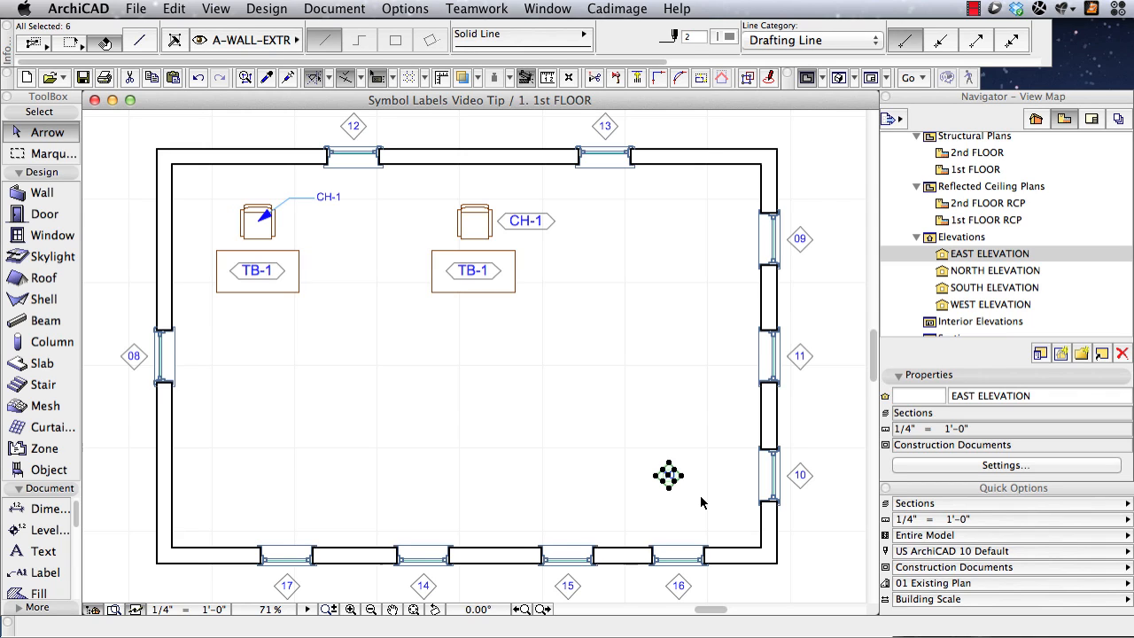
{"action": "left_click", "coordinate": [170, 9]}
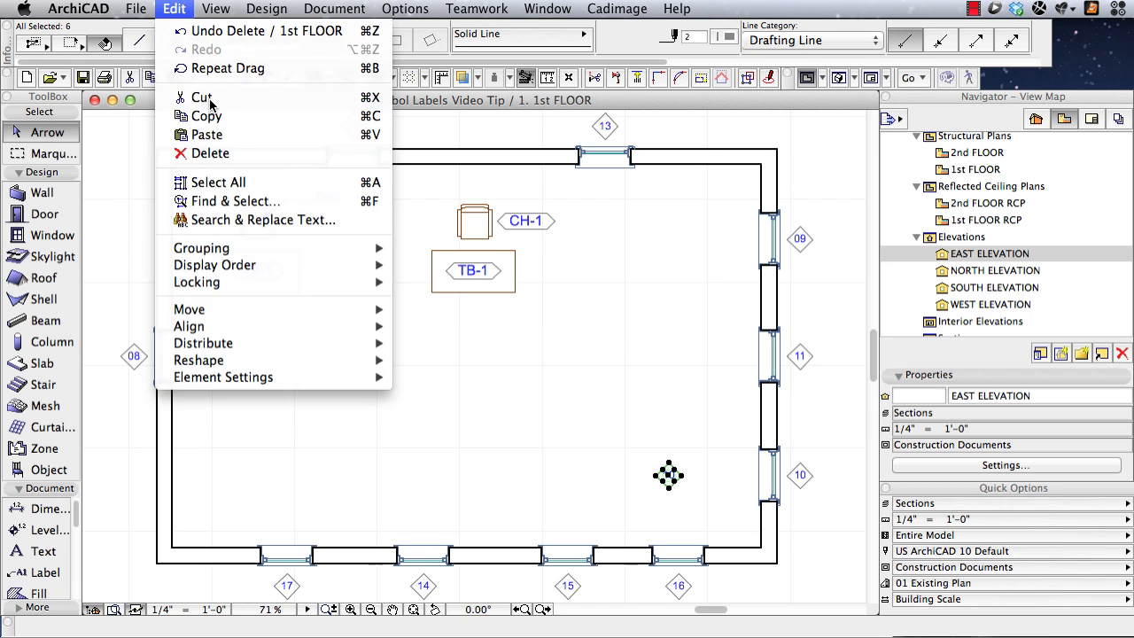
{"action": "left_click", "coordinate": [266, 30]}
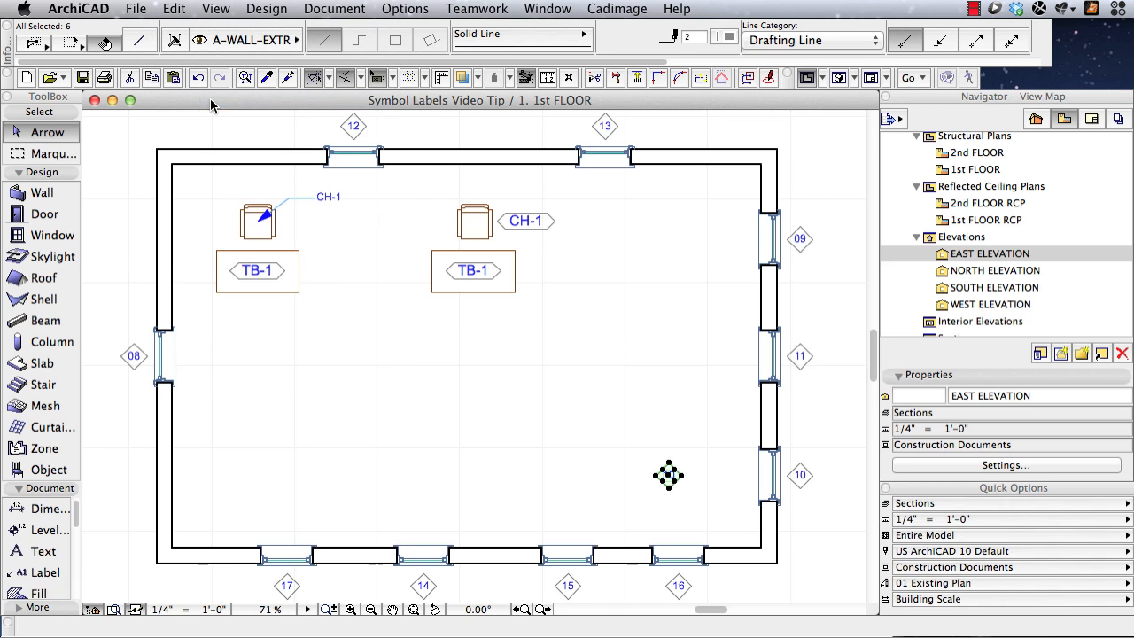
{"action": "left_click", "coordinate": [806, 262]}
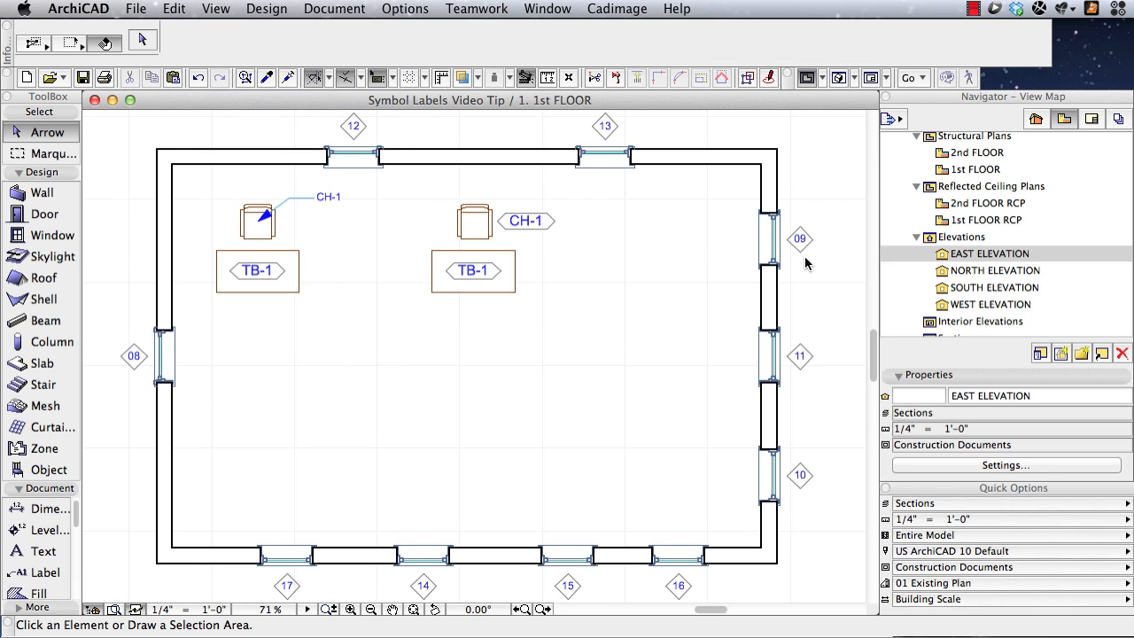
Step: Open the East Elevation and paste the marker with Center of the Current View, placing it just above and between the first two windows
{"action": "double_click", "coordinate": [971, 255]}
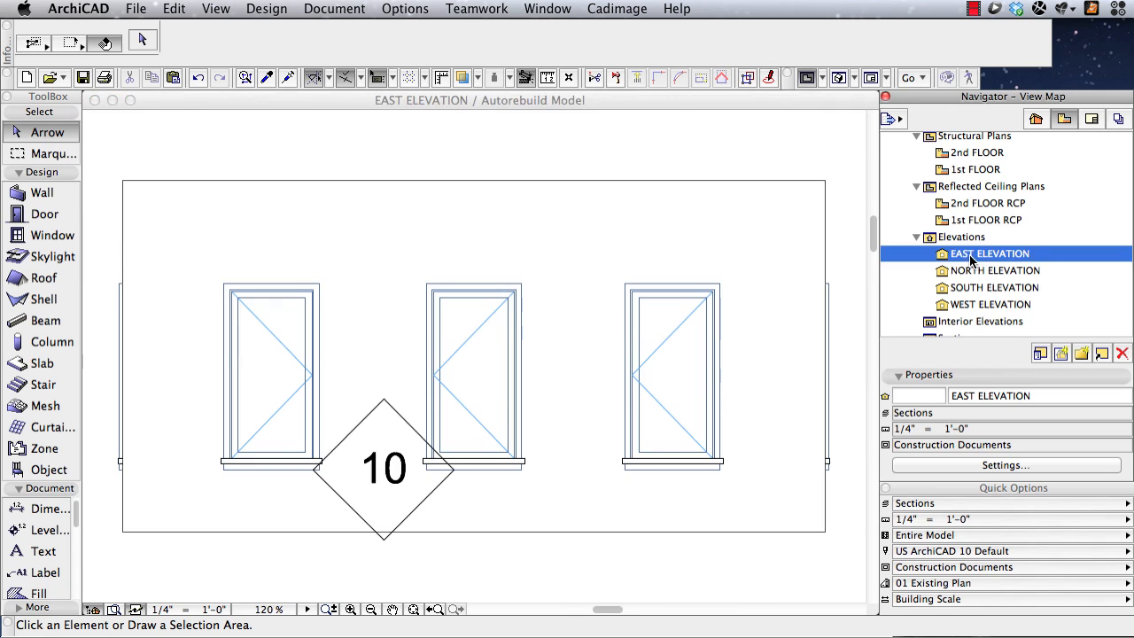
{"action": "left_click", "coordinate": [175, 9]}
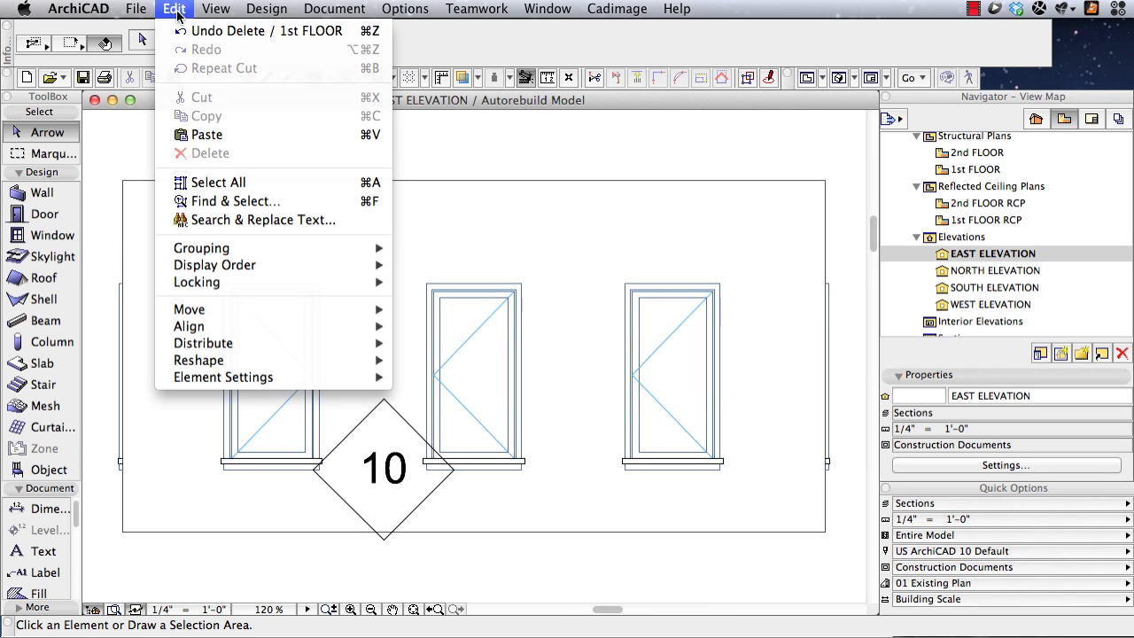
{"action": "left_click", "coordinate": [204, 137]}
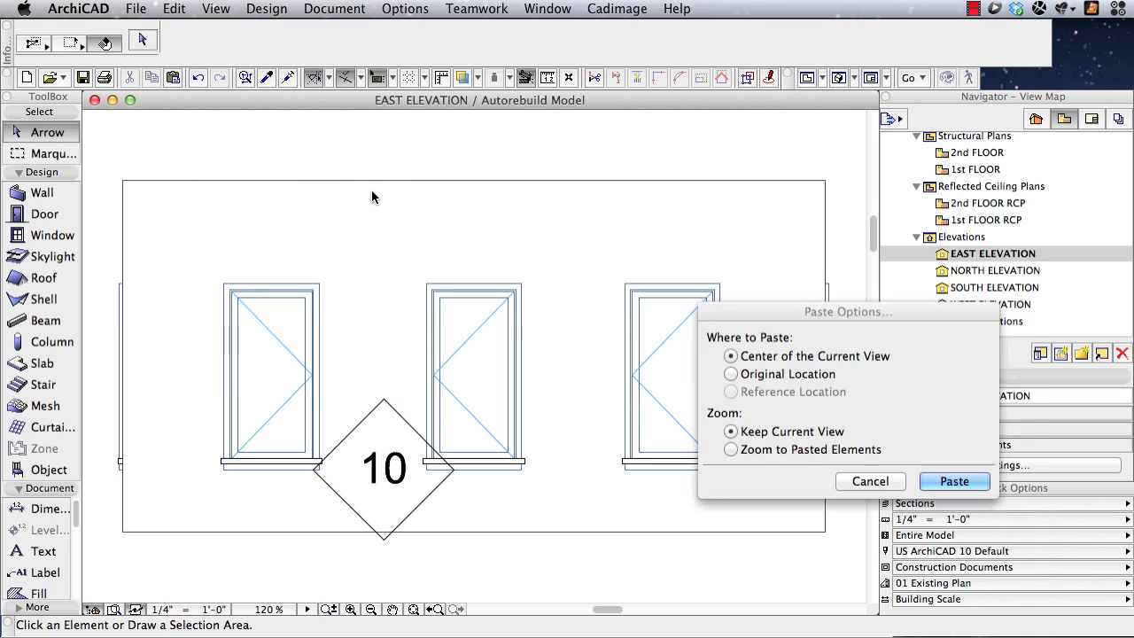
{"action": "left_click", "coordinate": [950, 481]}
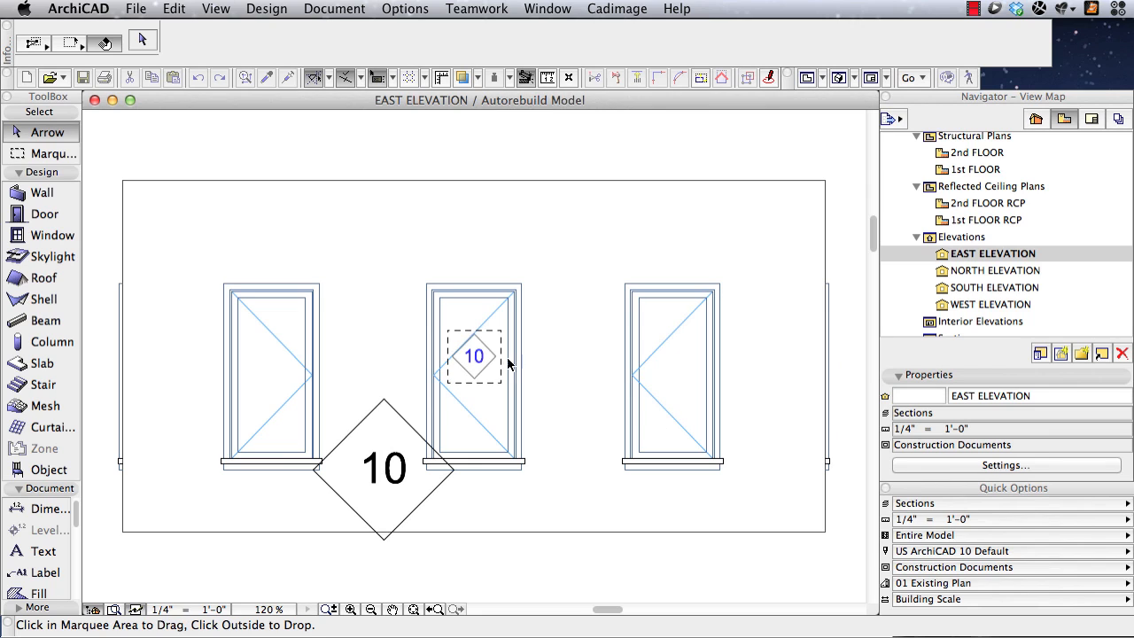
{"action": "left_click", "coordinate": [367, 262]}
{"action": "left_click", "coordinate": [406, 157]}
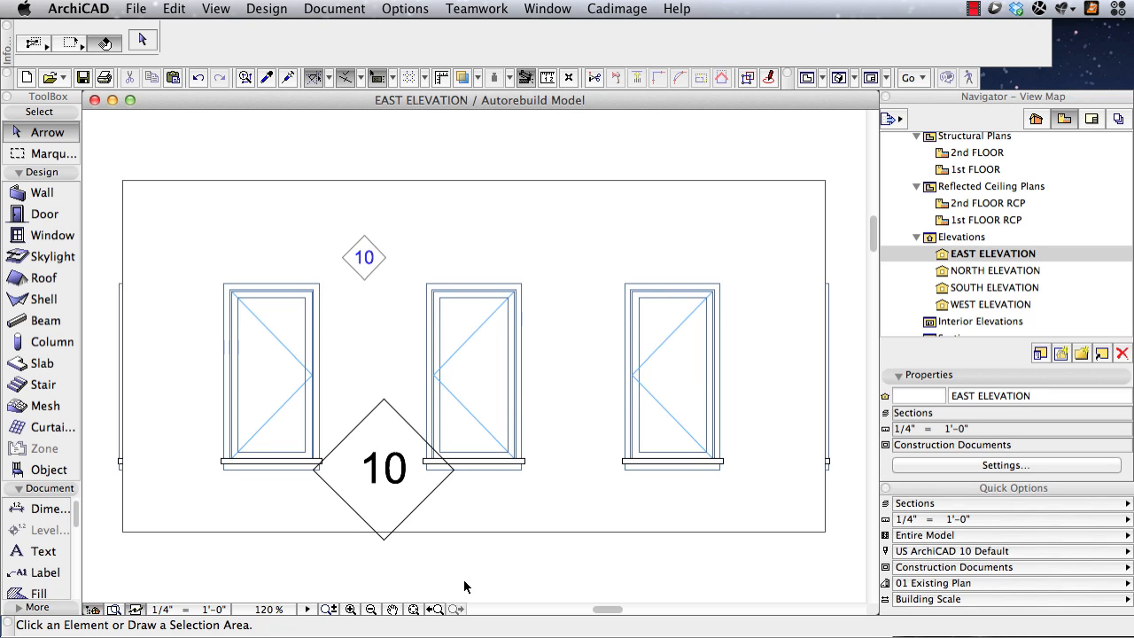
Step: Set the large window 10 symbol label to a linked size of 1'-4" by 1'-4" and its detail font size to 4
{"action": "left_click", "coordinate": [387, 474]}
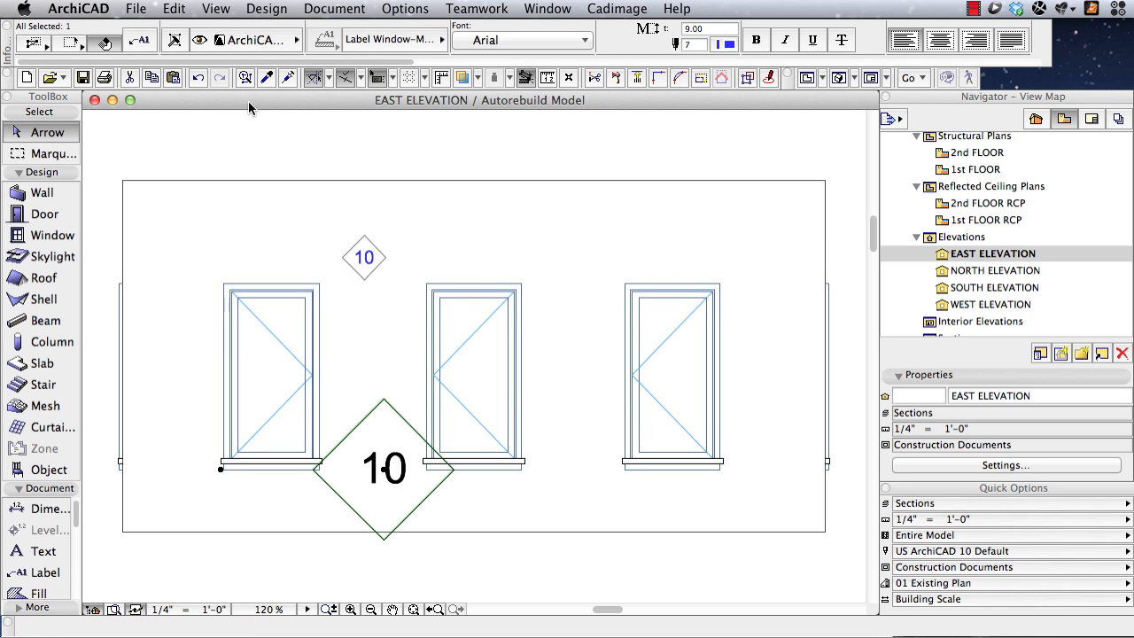
{"action": "left_click", "coordinate": [141, 42]}
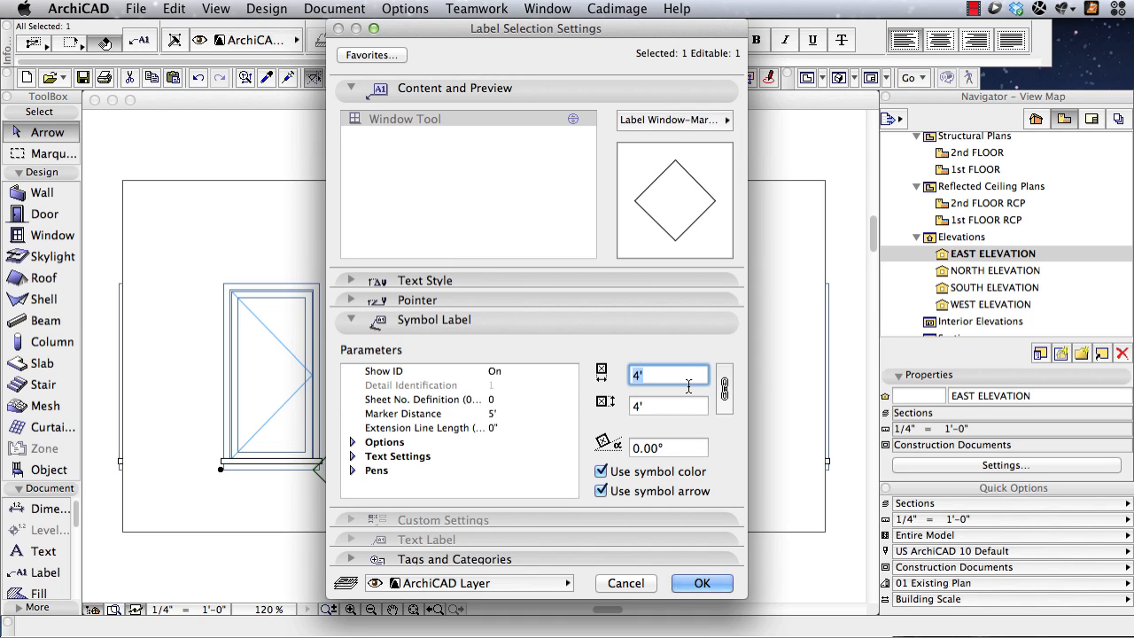
{"action": "left_click", "coordinate": [724, 393]}
{"action": "type", "text": "1'4"}
{"action": "key", "text": "Tab"}
{"action": "left_click", "coordinate": [353, 456]}
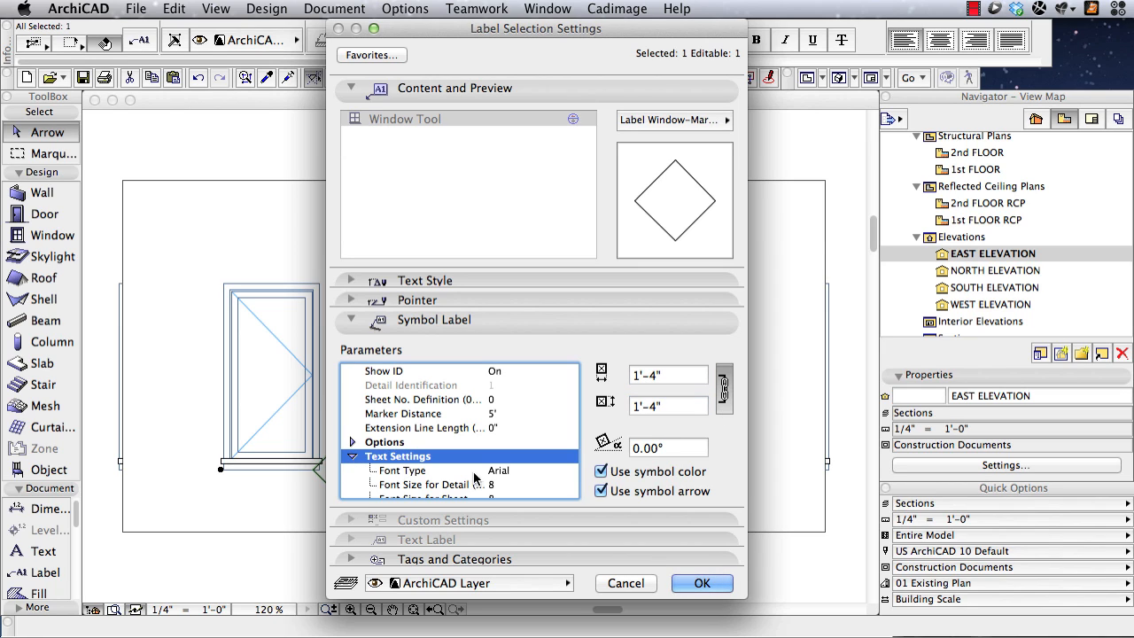
{"action": "left_click", "coordinate": [511, 486]}
{"action": "left_click", "coordinate": [510, 486]}
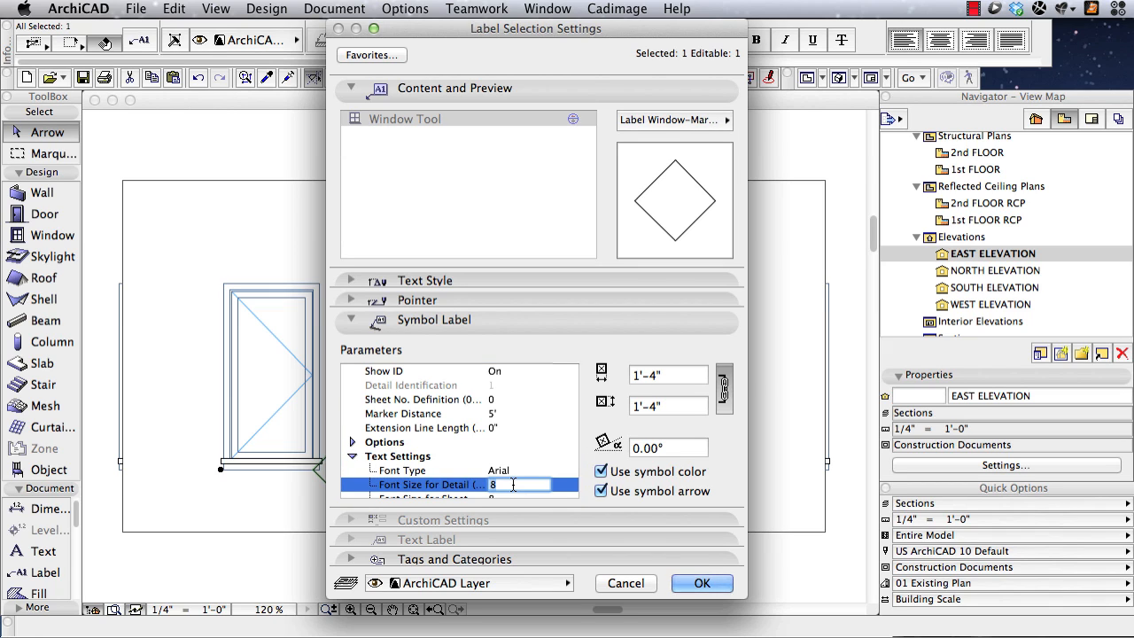
{"action": "type", "text": "4"}
{"action": "left_click", "coordinate": [690, 582]}
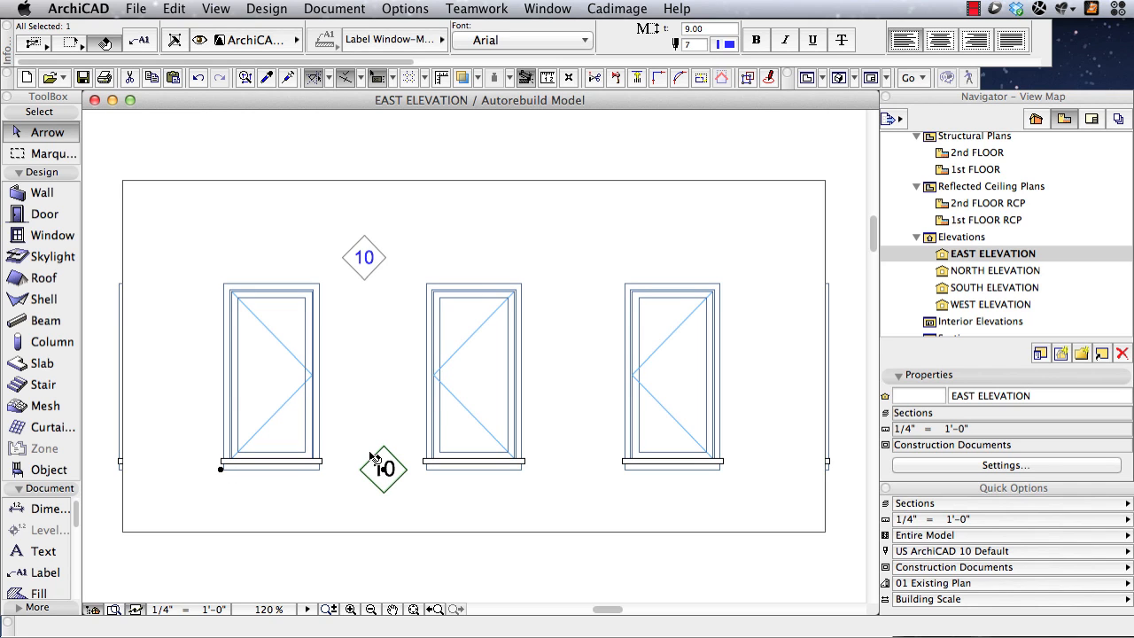
Step: Set the Marker Distance of the window 10 symbol label to 0
{"action": "left_click", "coordinate": [138, 49]}
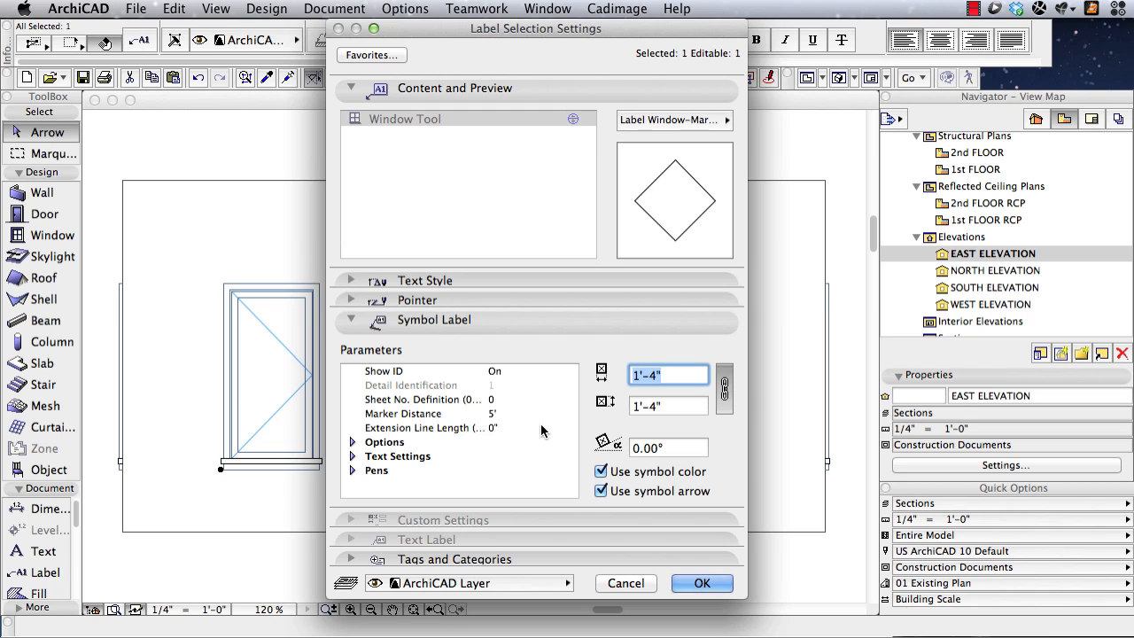
{"action": "left_click", "coordinate": [494, 413]}
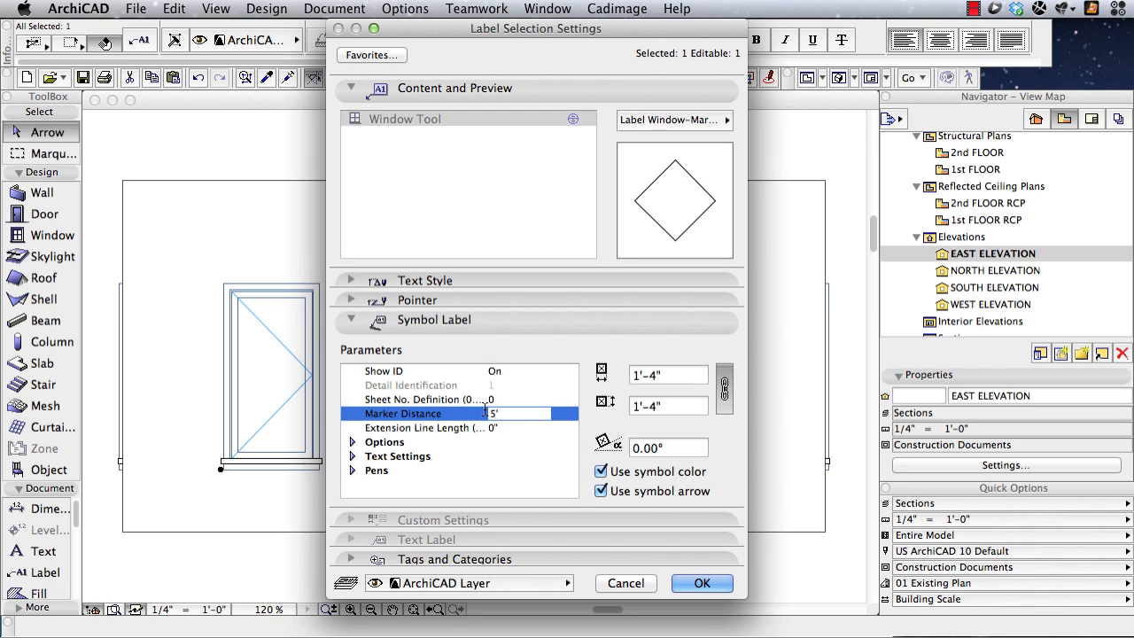
{"action": "type", "text": "0\""}
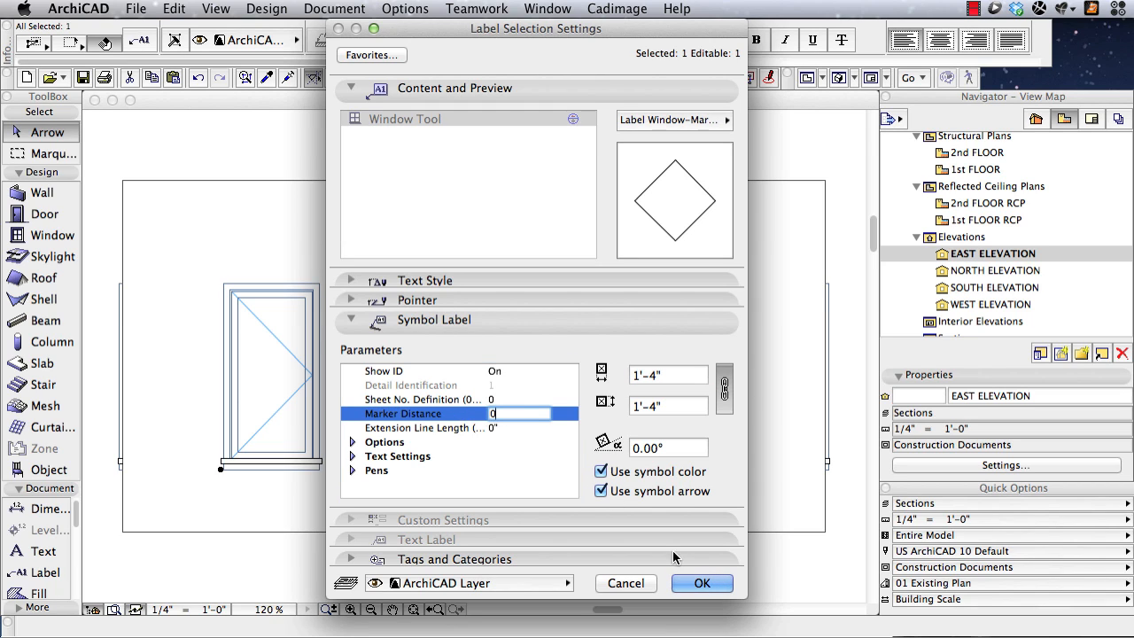
{"action": "left_click", "coordinate": [699, 584]}
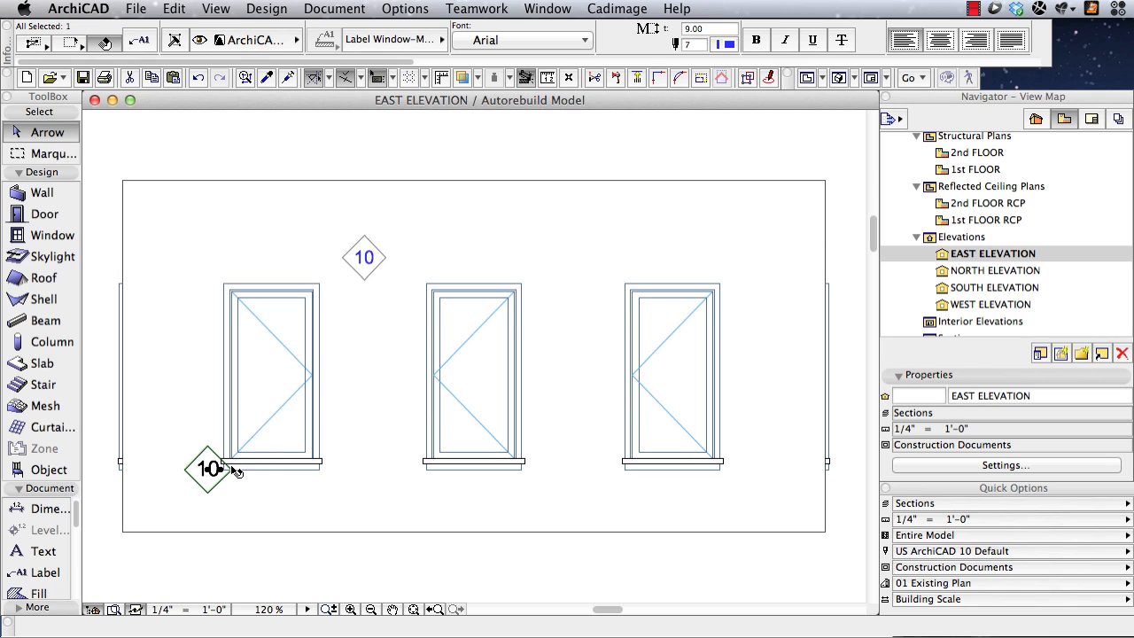
Step: Move the window 10 symbol label by its center to the middle of its window and clear the selection
{"action": "key", "text": "super+d"}
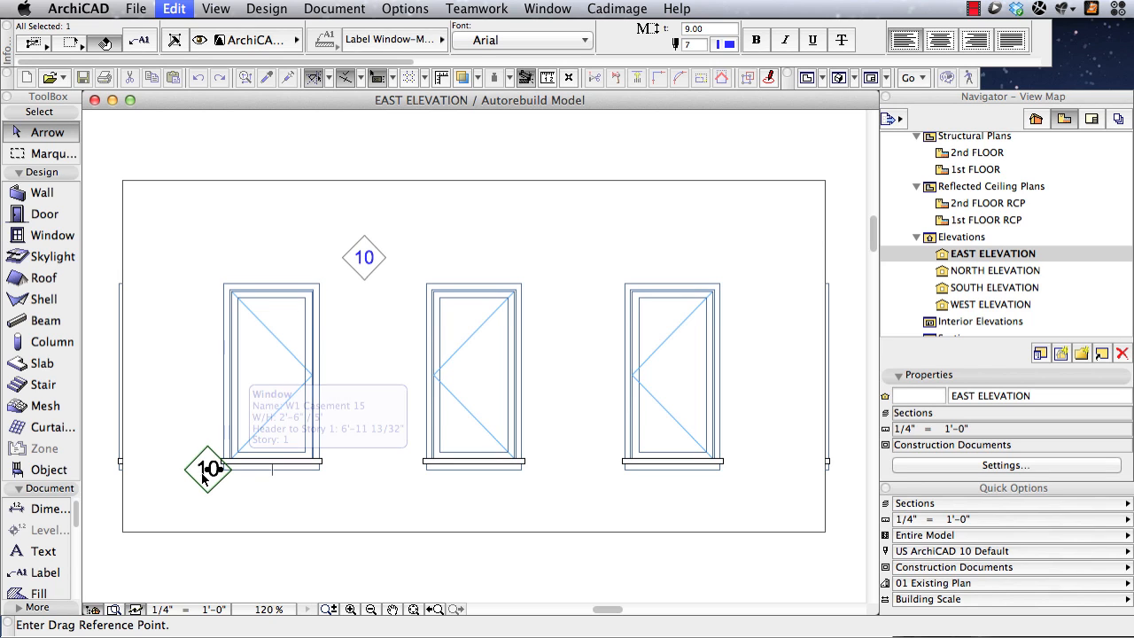
{"action": "left_click", "coordinate": [211, 467]}
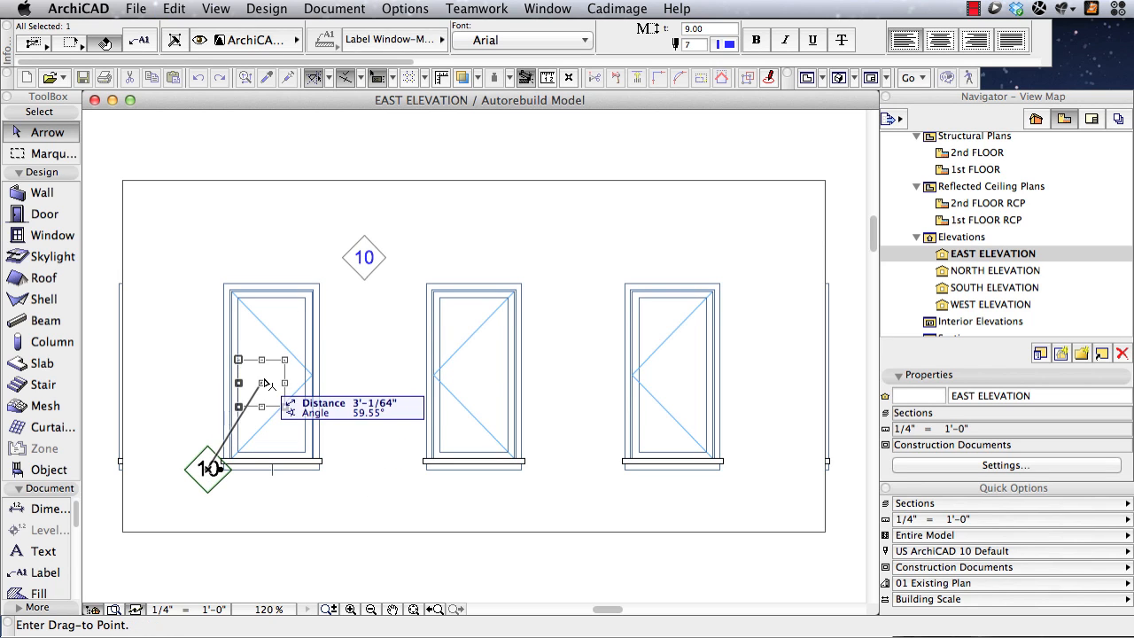
{"action": "left_click", "coordinate": [273, 381]}
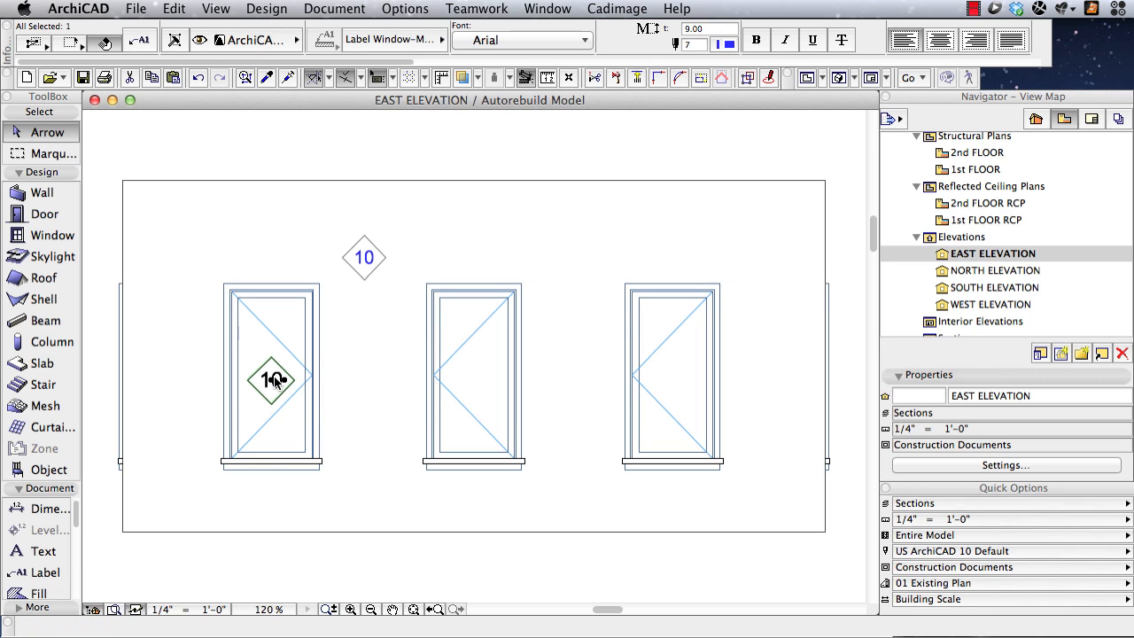
{"action": "left_click", "coordinate": [356, 553]}
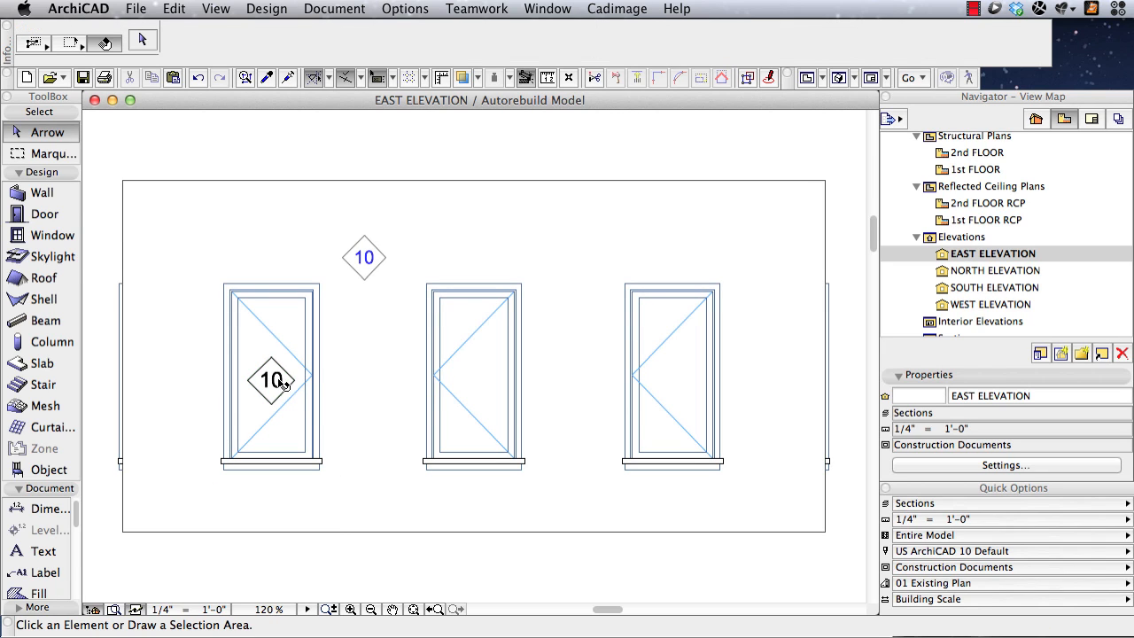
Step: Test the label's association by moving window 10 sideways by its lower corner, and undo the move
{"action": "left_click", "coordinate": [321, 462]}
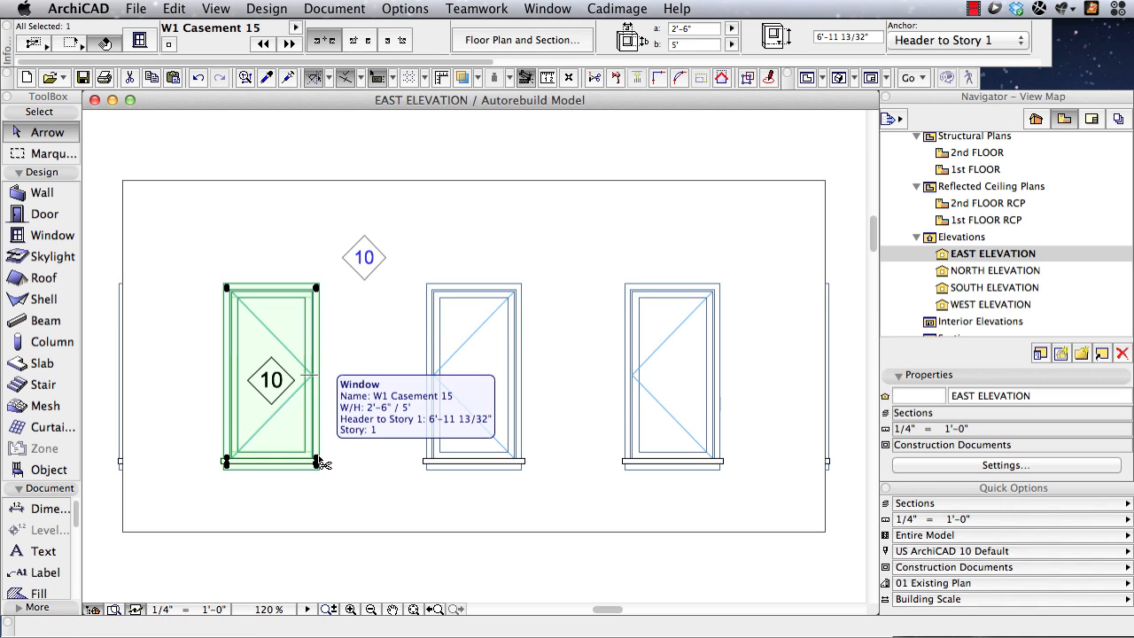
{"action": "key", "text": "super+d"}
{"action": "left_click", "coordinate": [318, 462]}
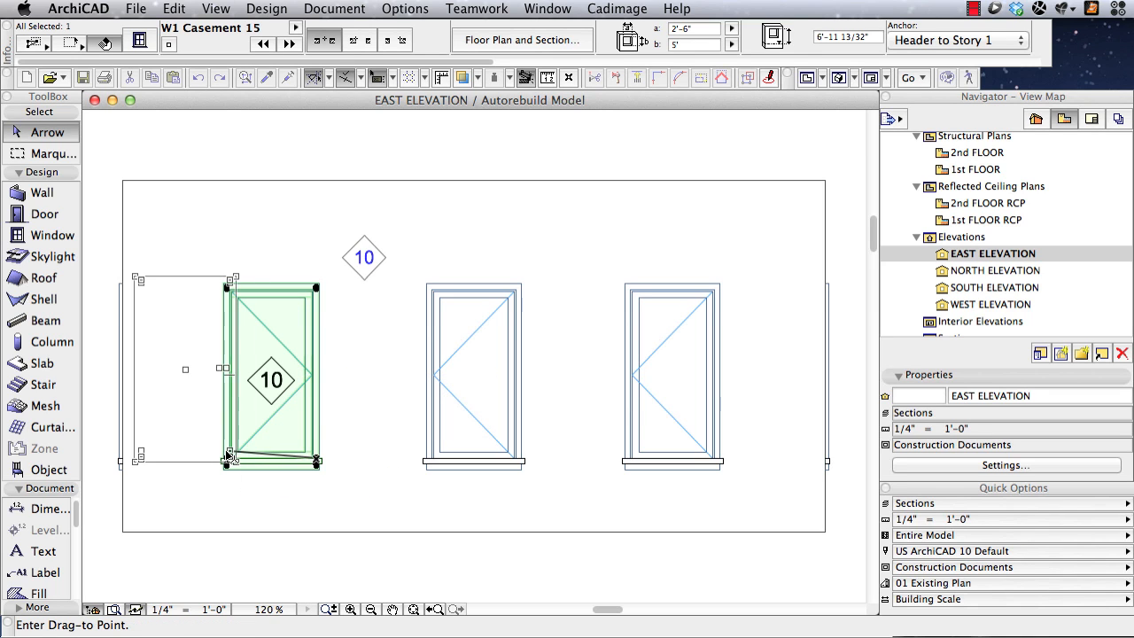
{"action": "left_click", "coordinate": [229, 457]}
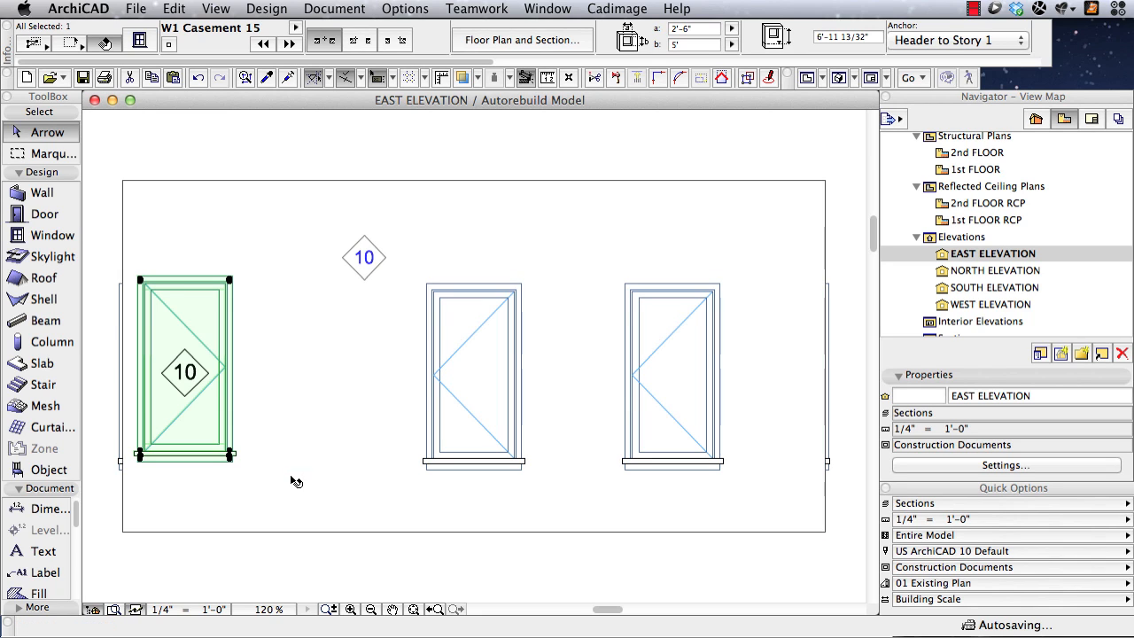
{"action": "key", "text": "super+z"}
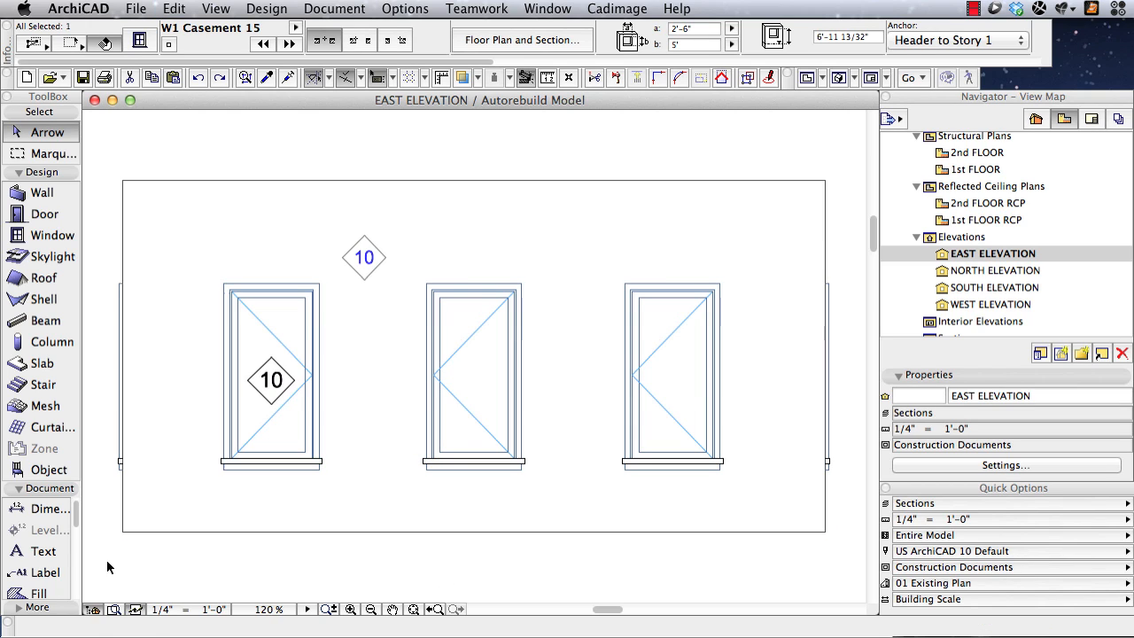
Step: Set the default label type for the Window Tool to Label Window-Marker 15 in the Label default settings
{"action": "left_click", "coordinate": [45, 574]}
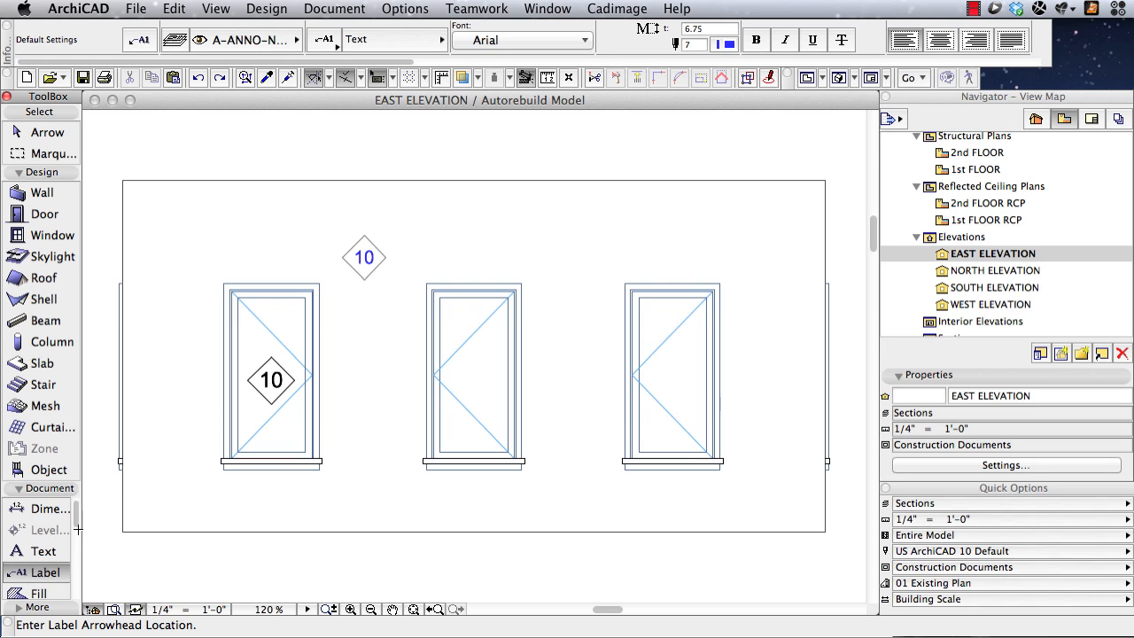
{"action": "key", "text": "super+t"}
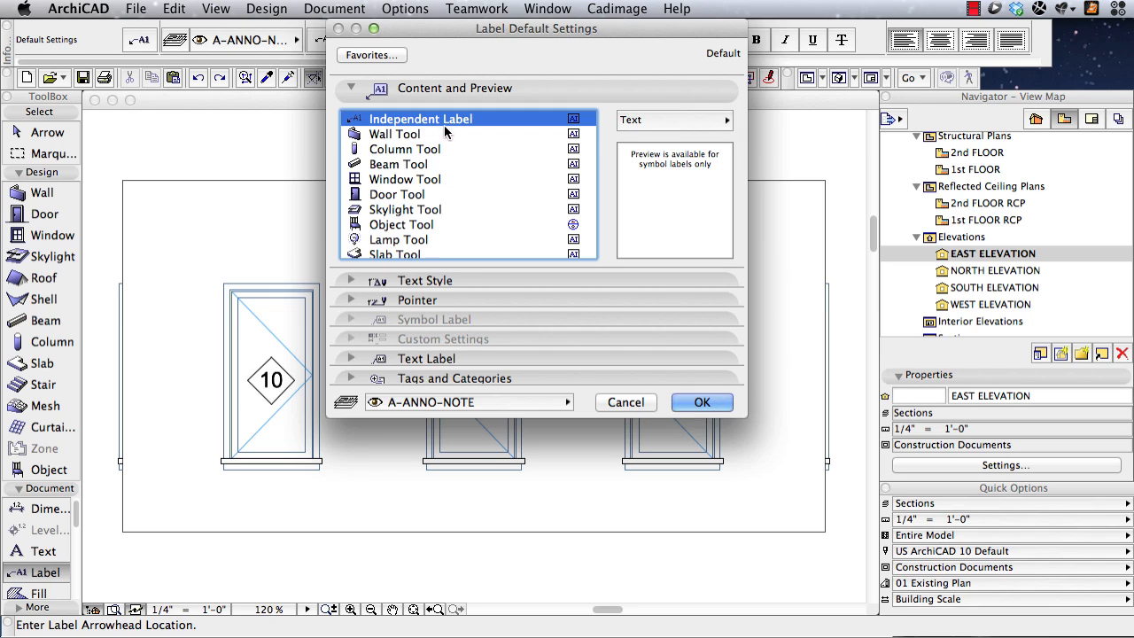
{"action": "left_click", "coordinate": [387, 181]}
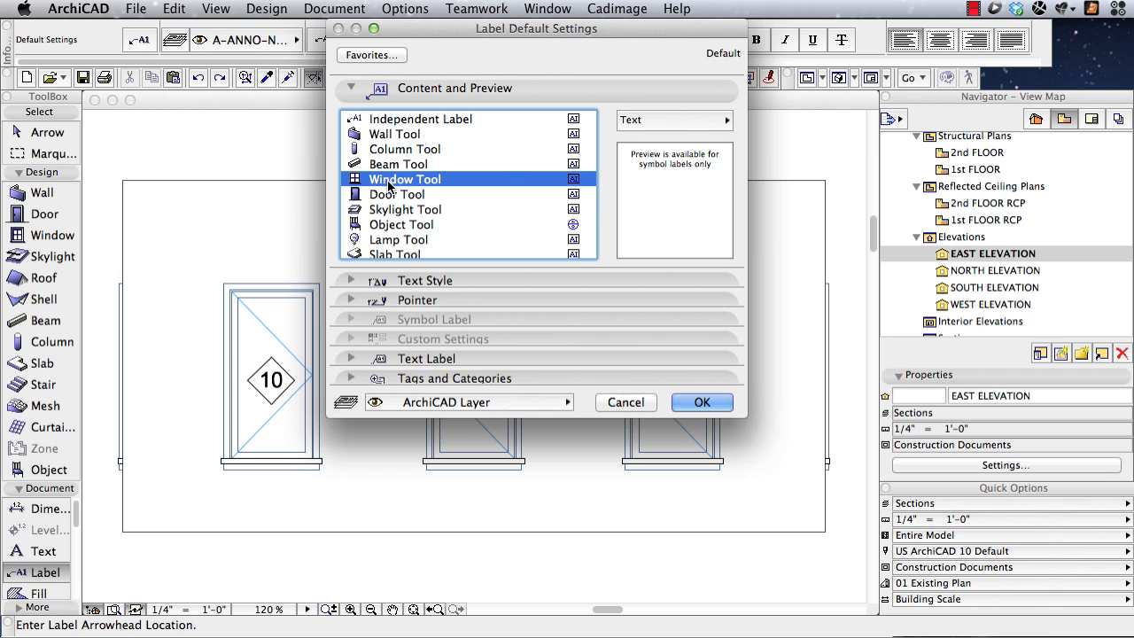
{"action": "left_click", "coordinate": [692, 121]}
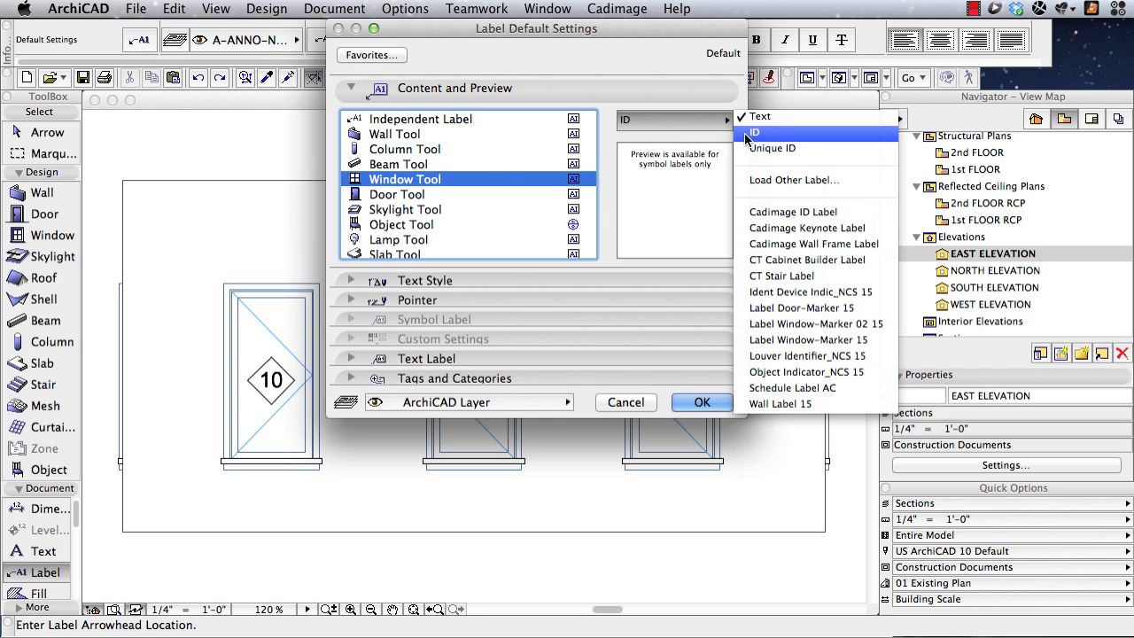
{"action": "left_click", "coordinate": [793, 344]}
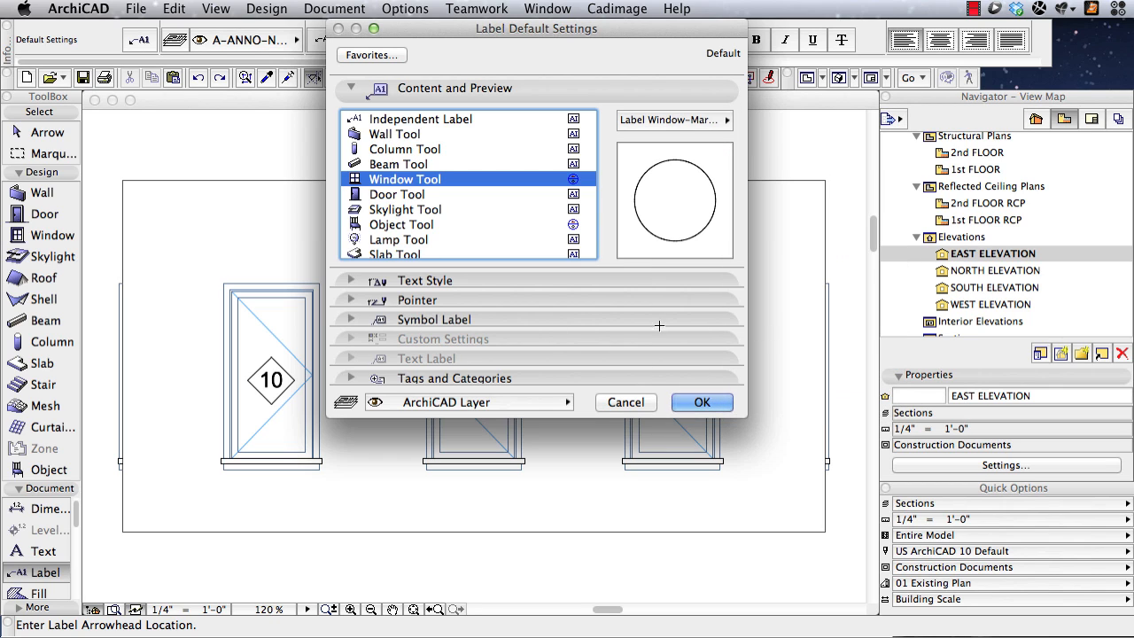
Step: Set the default window symbol label to a linked size of 1'-4" by 1'-4" and its Marker Distance to 0"
{"action": "left_click", "coordinate": [351, 319]}
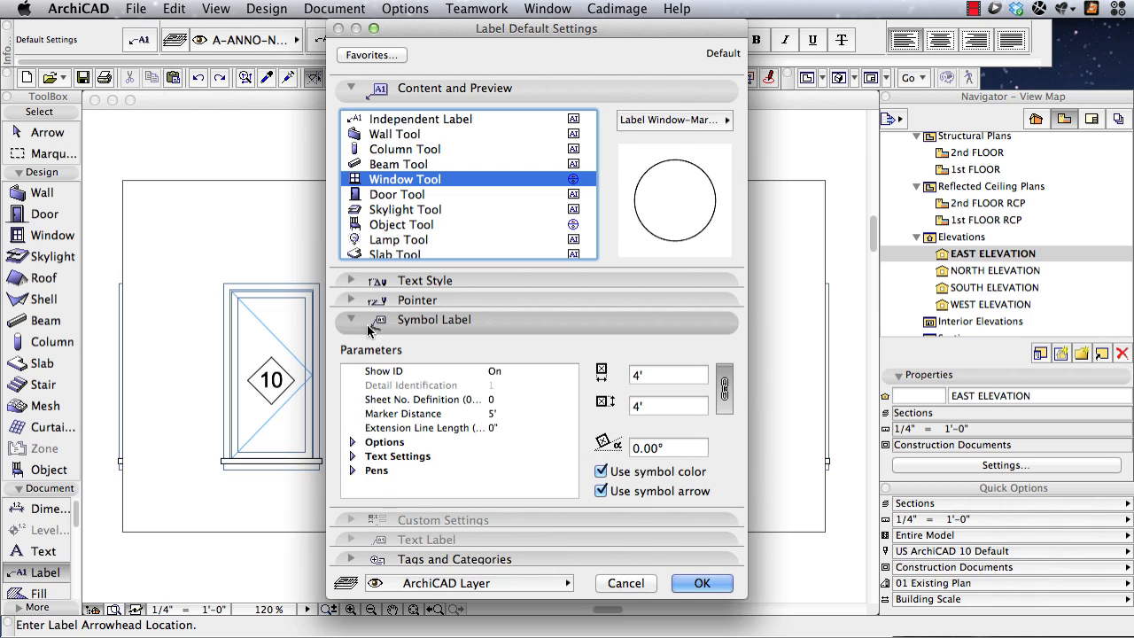
{"action": "left_click", "coordinate": [676, 375]}
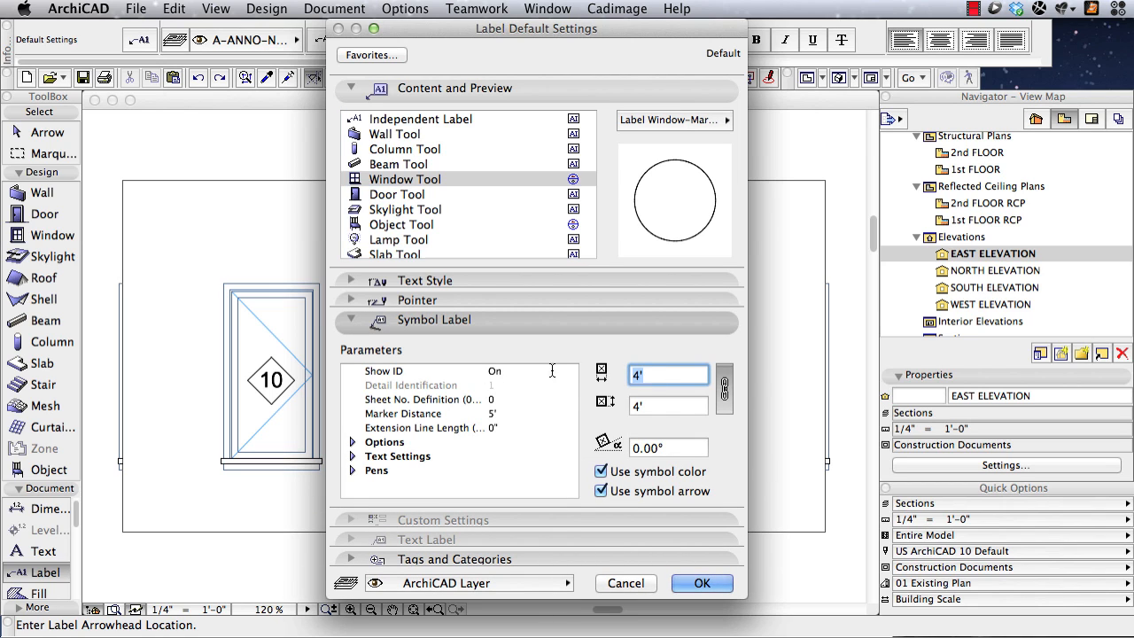
{"action": "type", "text": "1'4"}
{"action": "left_click", "coordinate": [513, 414]}
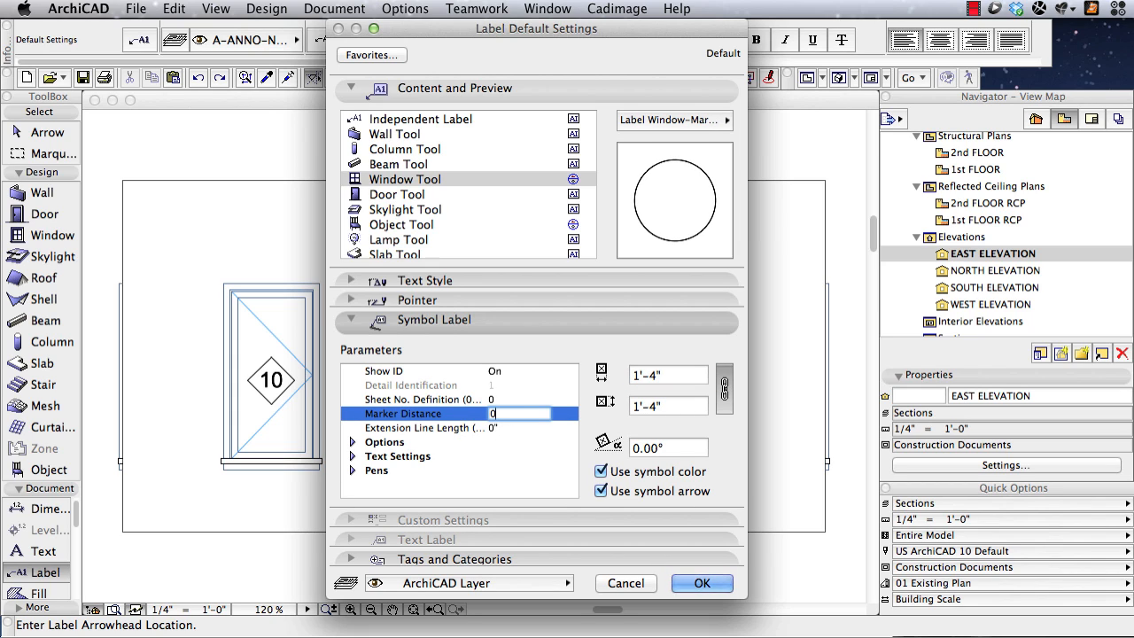
{"action": "type", "text": "0\""}
Step: Set the Polygon Shape of the default window symbol label to Rectangle
{"action": "left_click", "coordinate": [352, 442]}
{"action": "left_click", "coordinate": [516, 458]}
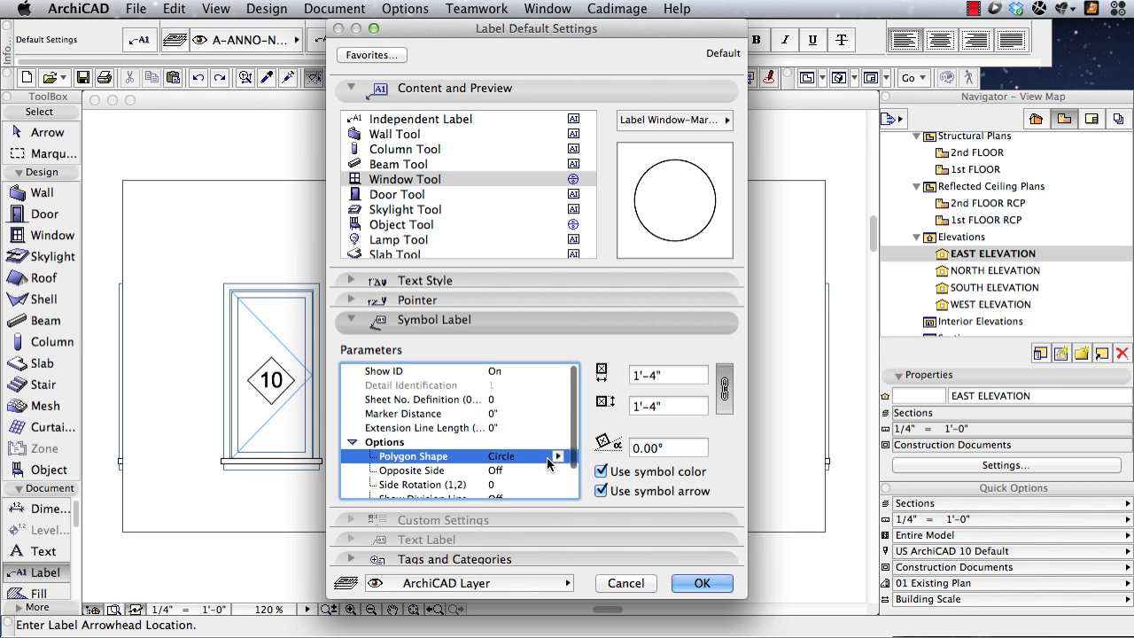
{"action": "left_click", "coordinate": [557, 456]}
{"action": "left_click", "coordinate": [600, 489]}
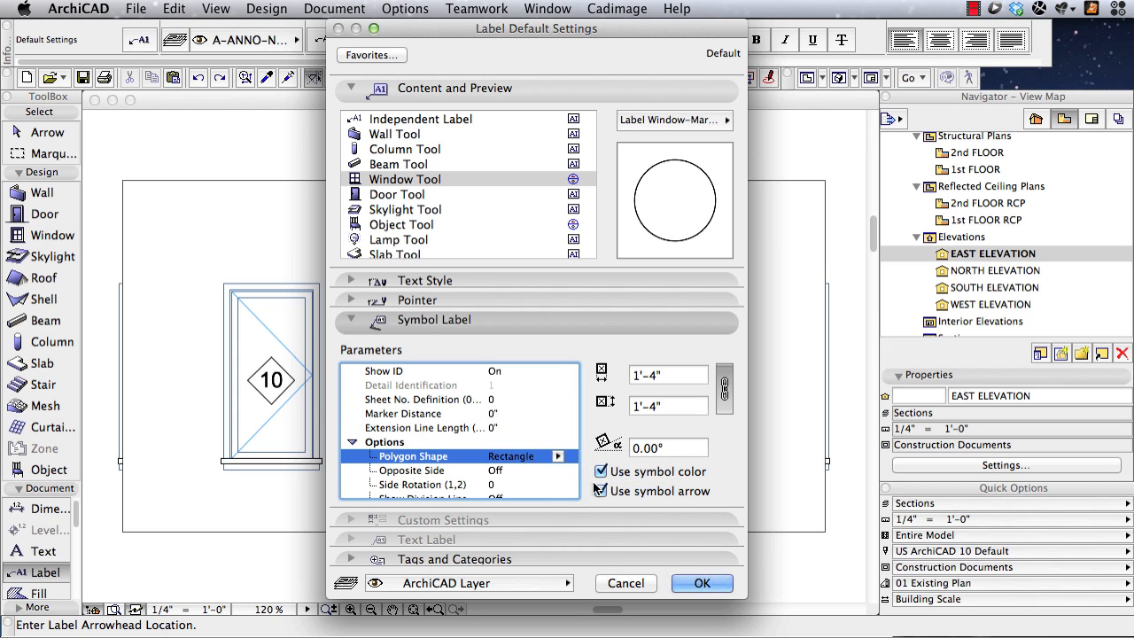
Step: Set the default window label's Font Size for Detail to 4 points and accept the label settings
{"action": "scroll", "coordinate": [470, 479], "scroll_direction": "down", "scroll_amount": 3}
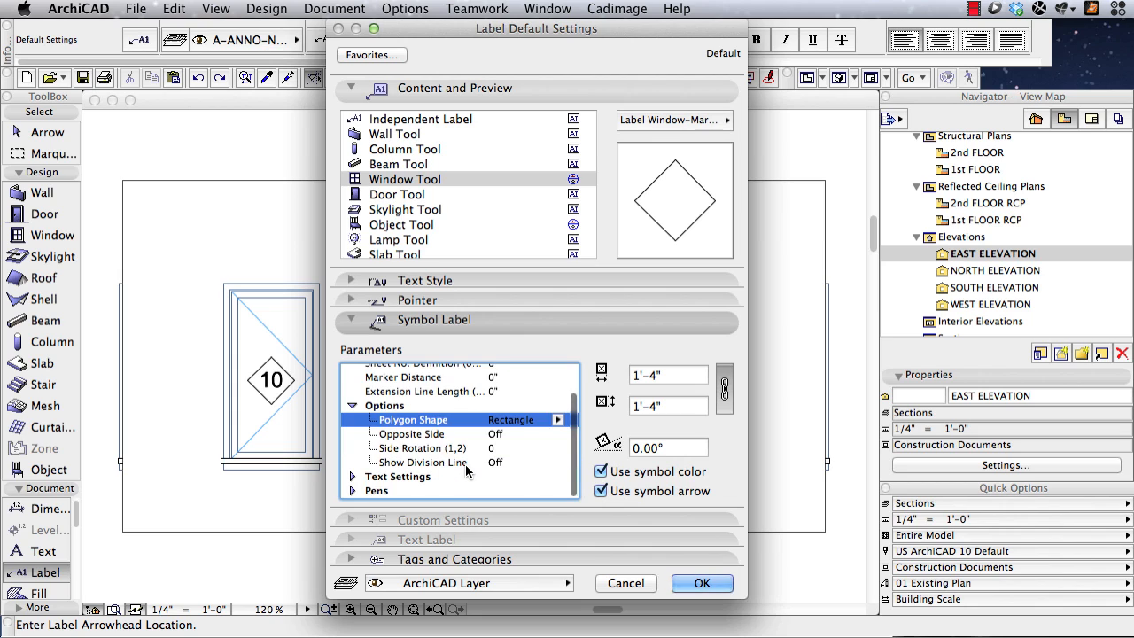
{"action": "left_click", "coordinate": [353, 471]}
{"action": "scroll", "coordinate": [484, 486], "scroll_direction": "down", "scroll_amount": 3}
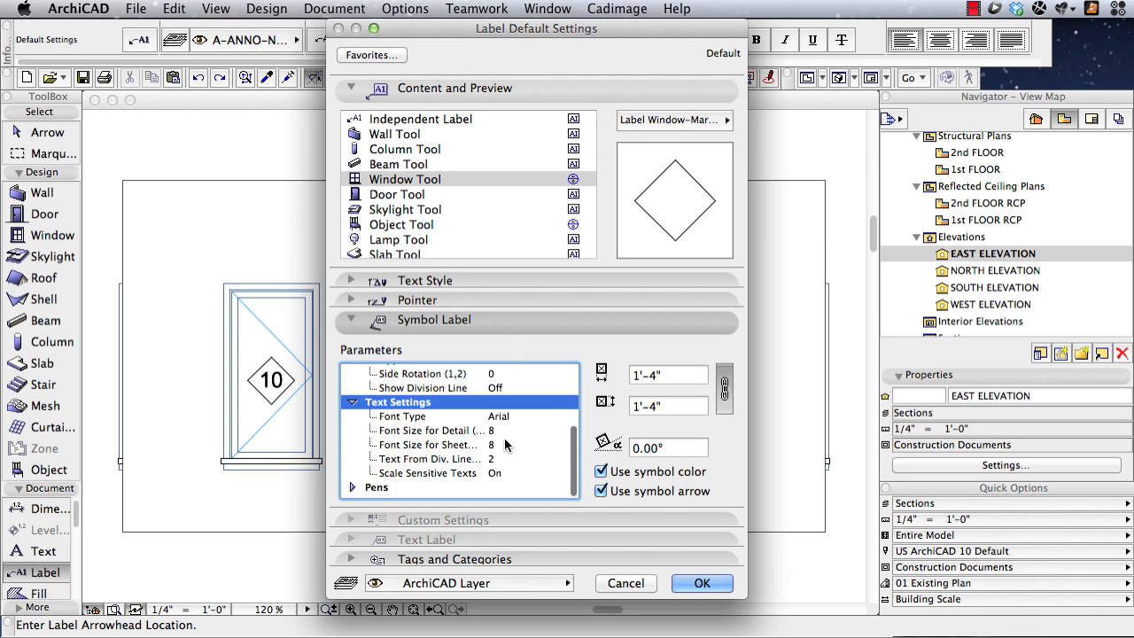
{"action": "left_click", "coordinate": [509, 432]}
{"action": "type", "text": "4"}
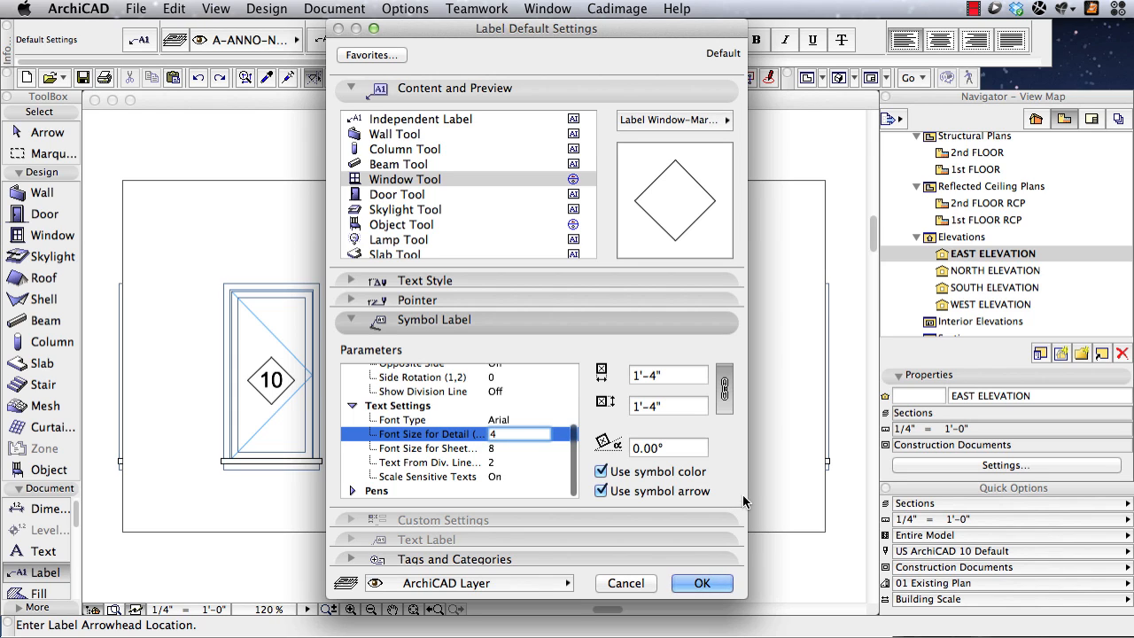
{"action": "left_click_drag", "start_coordinate": [795, 493], "coordinate": [926, 493]}
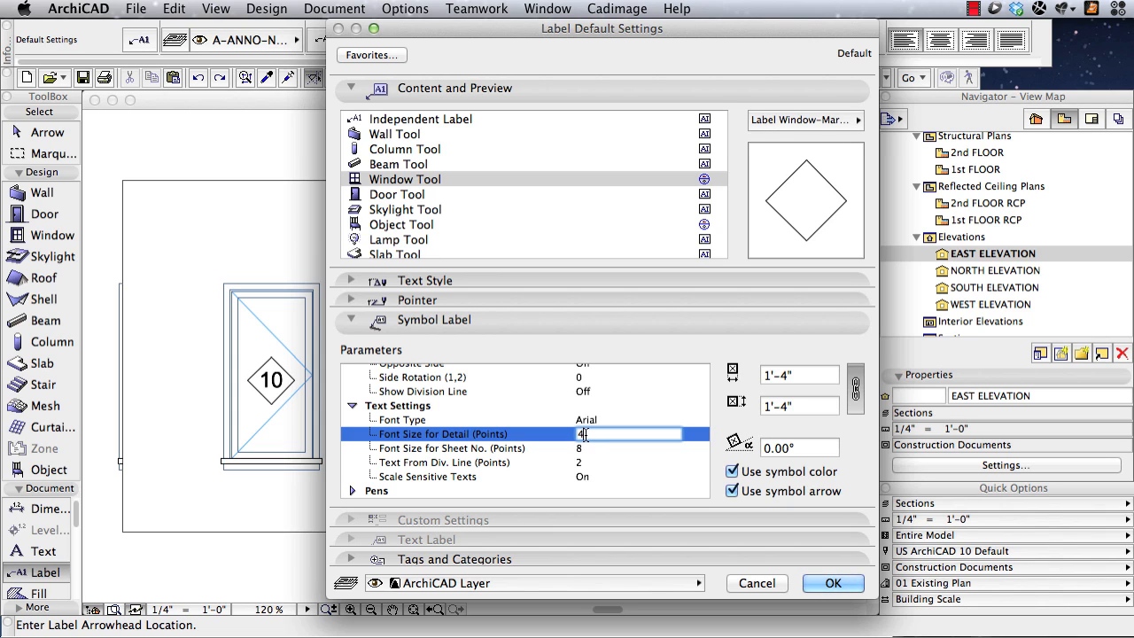
{"action": "left_click", "coordinate": [831, 584]}
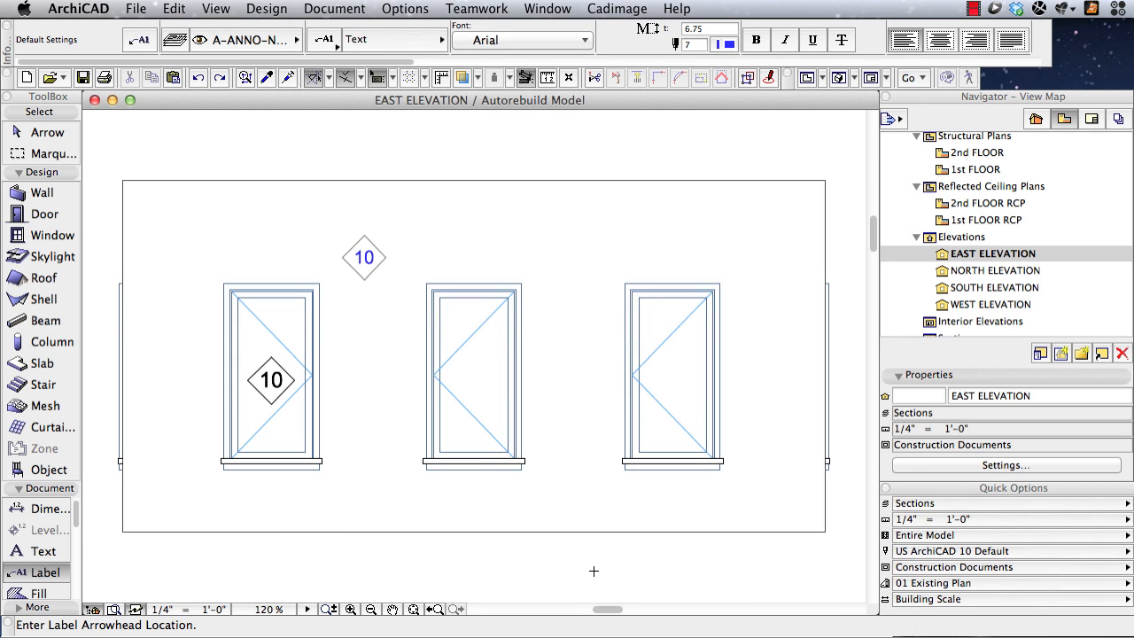
Step: Select the two unlabeled windows in the East Elevation, turn on Label Elements for them, and clear the selection
{"action": "left_click", "coordinate": [518, 293], "text": "shift"}
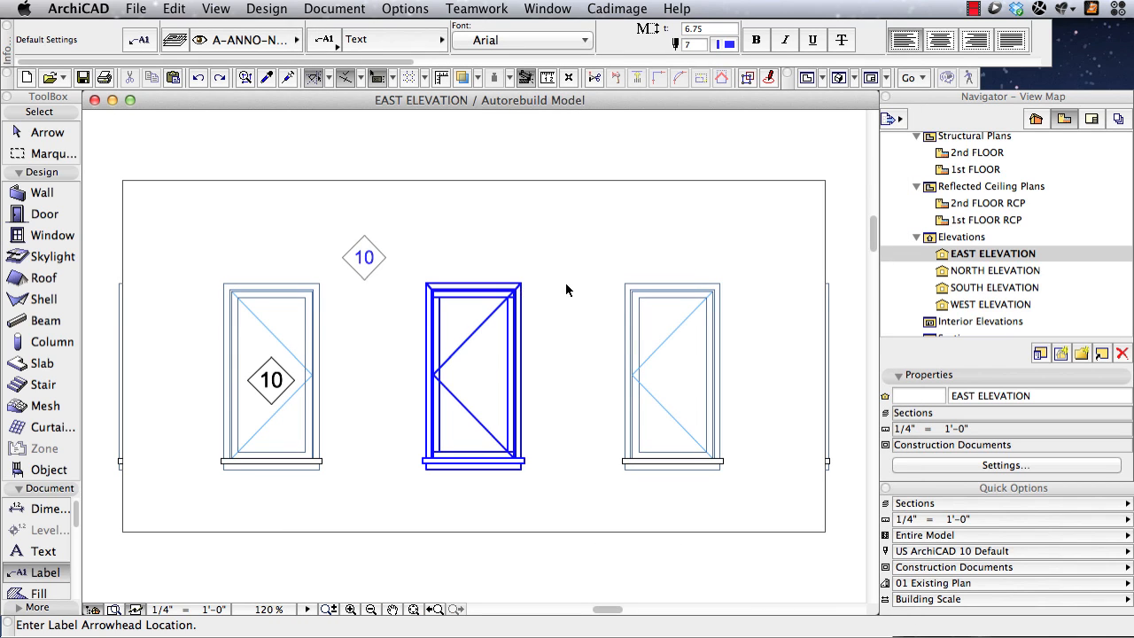
{"action": "left_click", "coordinate": [716, 294], "text": "shift"}
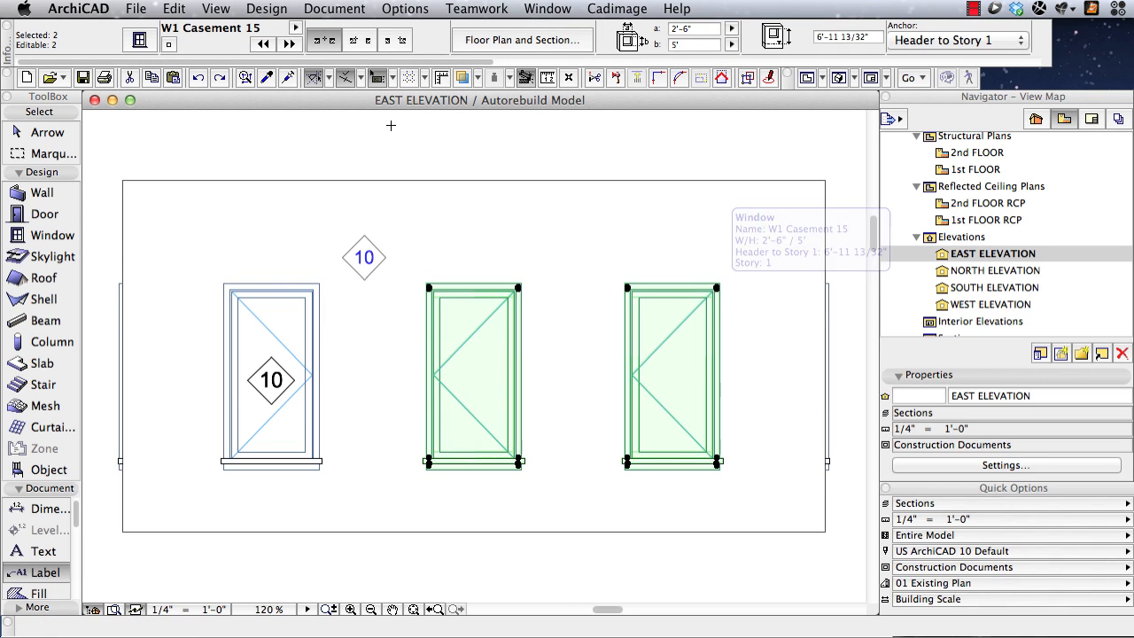
{"action": "left_click_drag", "start_coordinate": [489, 62], "coordinate": [1015, 79]}
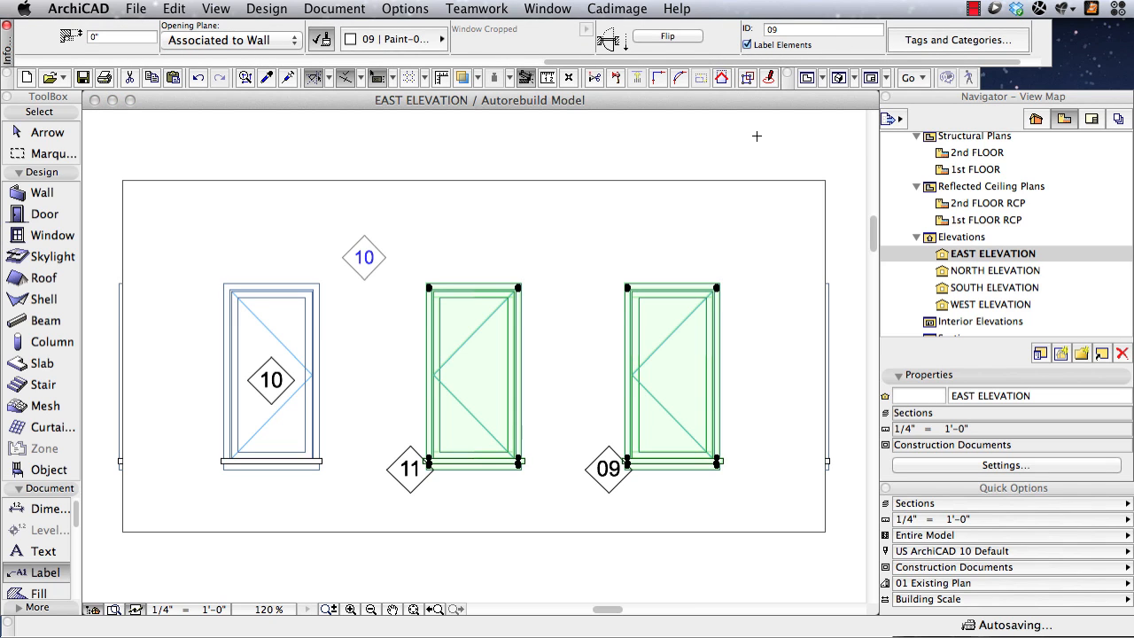
{"action": "key", "text": "Escape"}
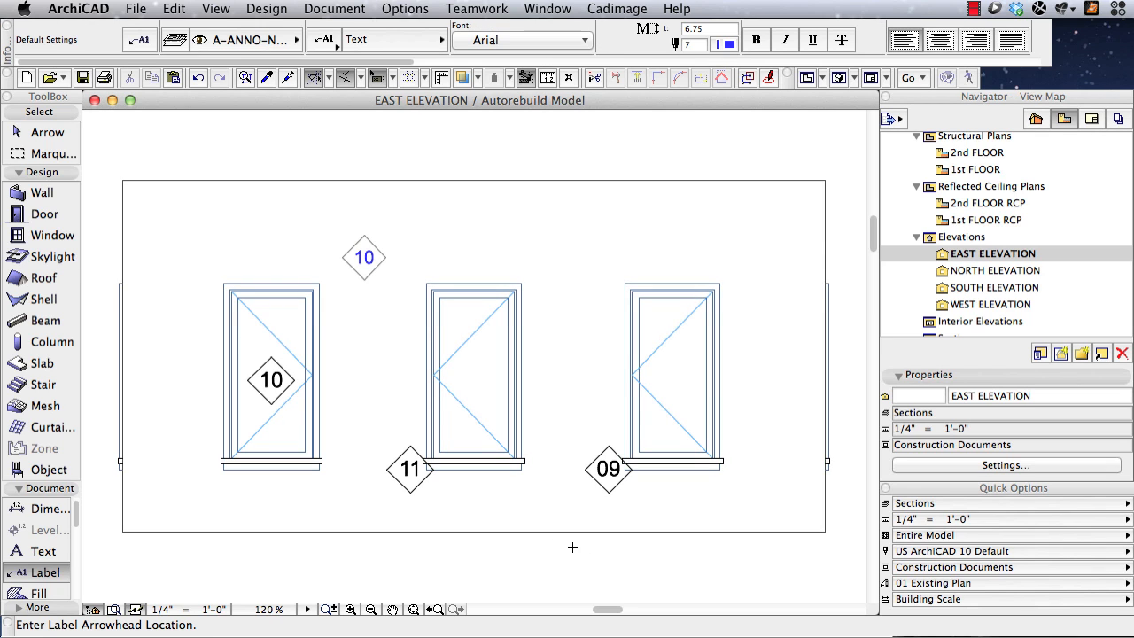
Step: Move the window 11 and 09 labels together to the middle of their windows and clear the selection
{"action": "left_click", "coordinate": [413, 472], "text": "shift"}
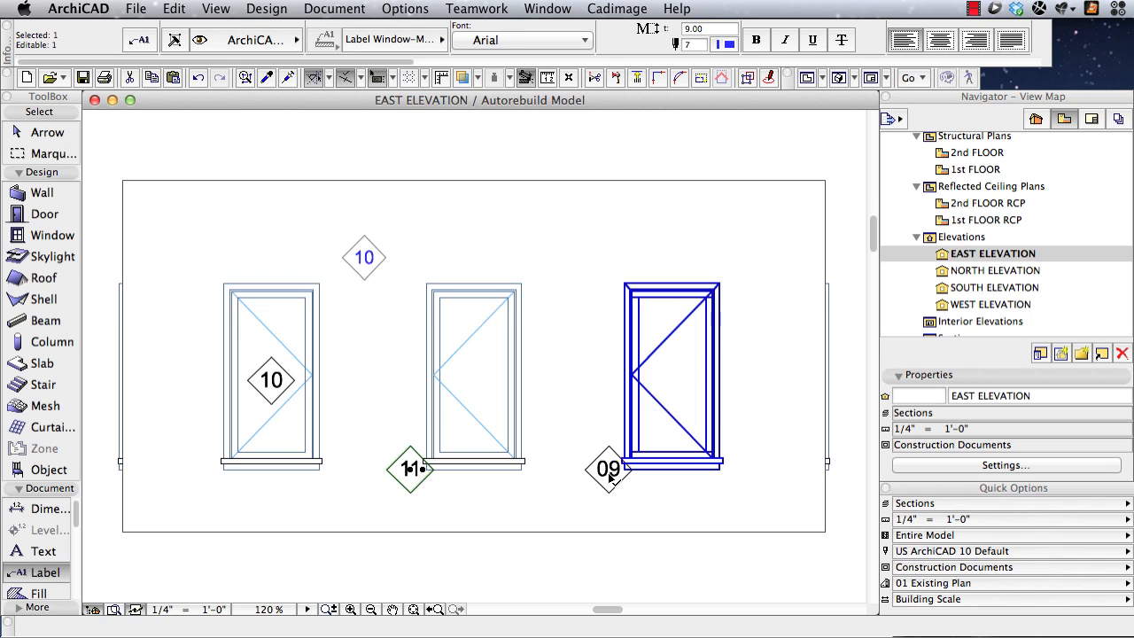
{"action": "left_click", "coordinate": [610, 474], "text": "shift"}
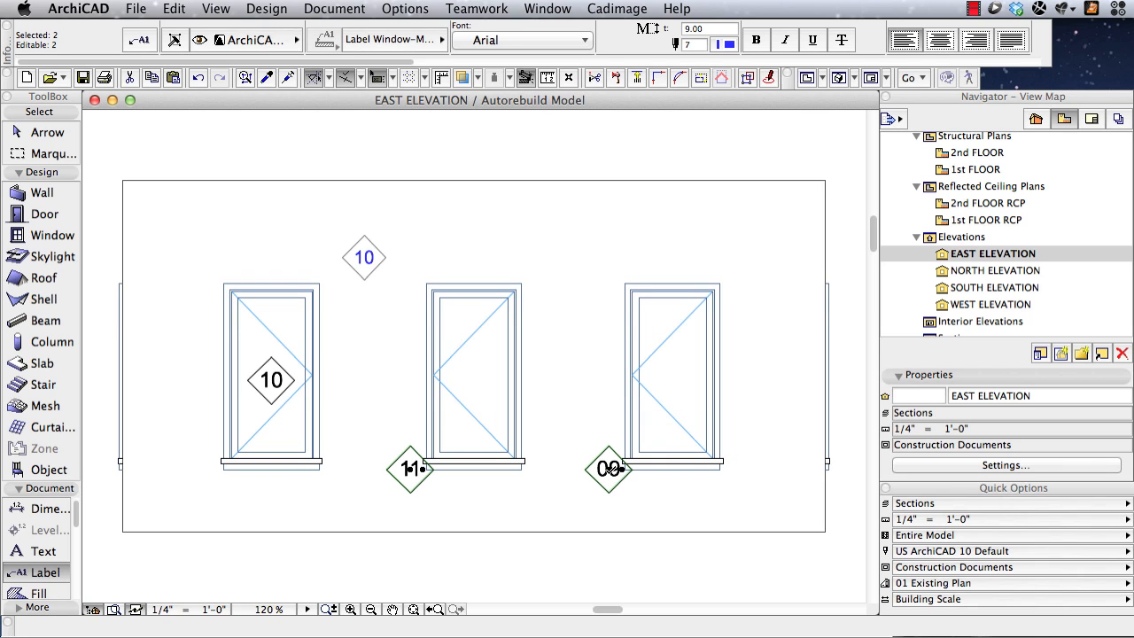
{"action": "key", "text": "super+d"}
{"action": "left_click", "coordinate": [610, 469]}
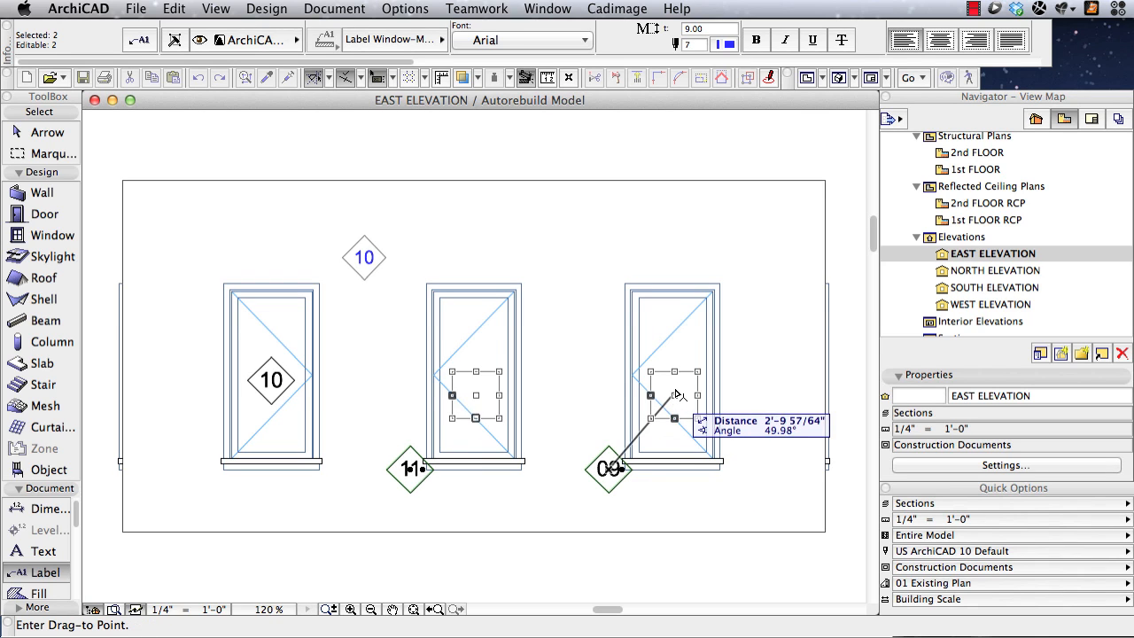
{"action": "left_click", "coordinate": [677, 382]}
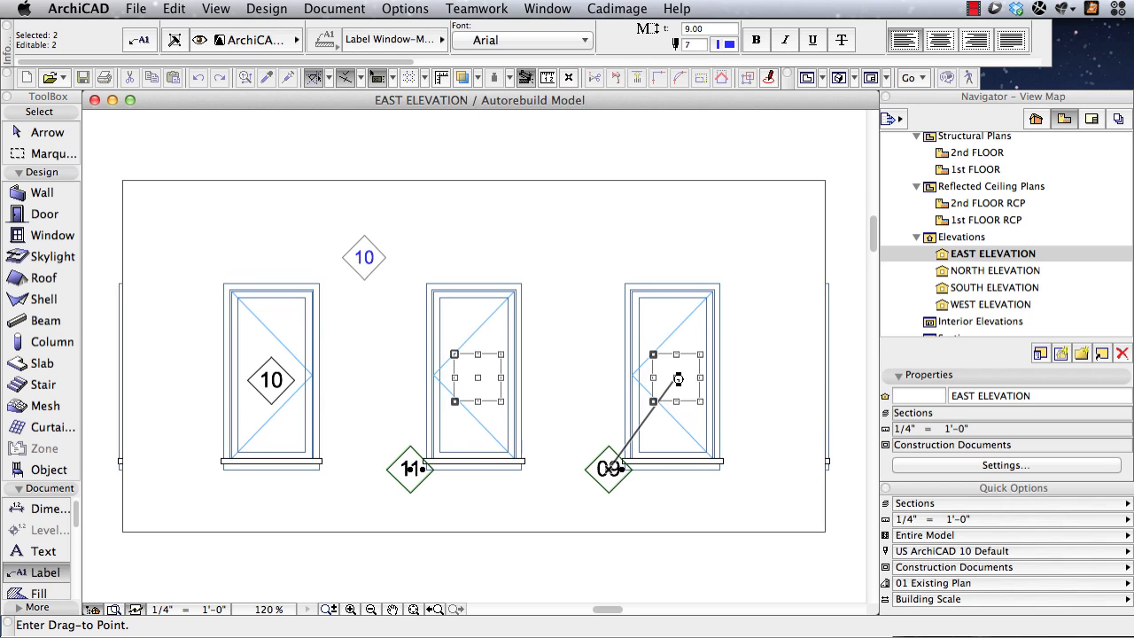
{"action": "key", "text": "Escape"}
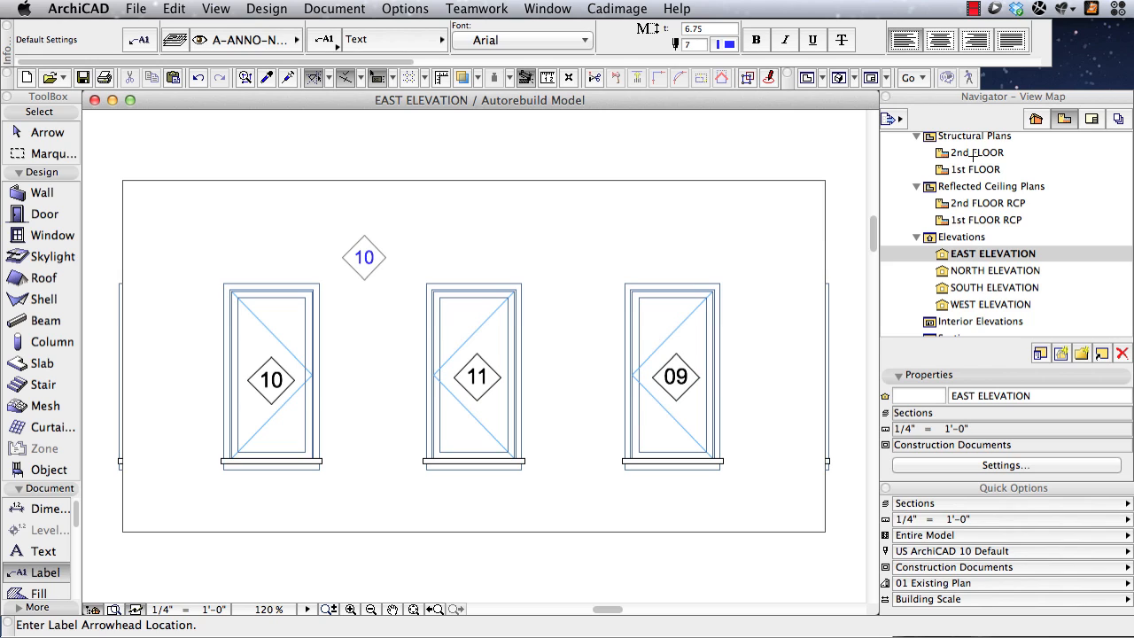
Step: Open the South Elevation and select all of its windows
{"action": "double_click", "coordinate": [943, 289]}
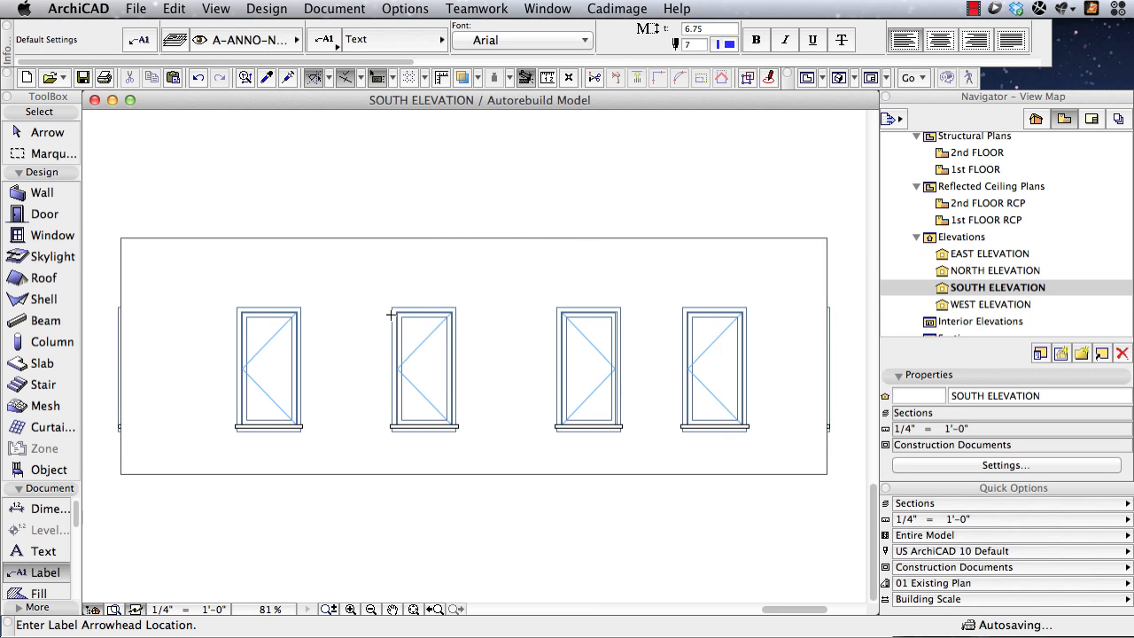
{"action": "left_click", "coordinate": [44, 235]}
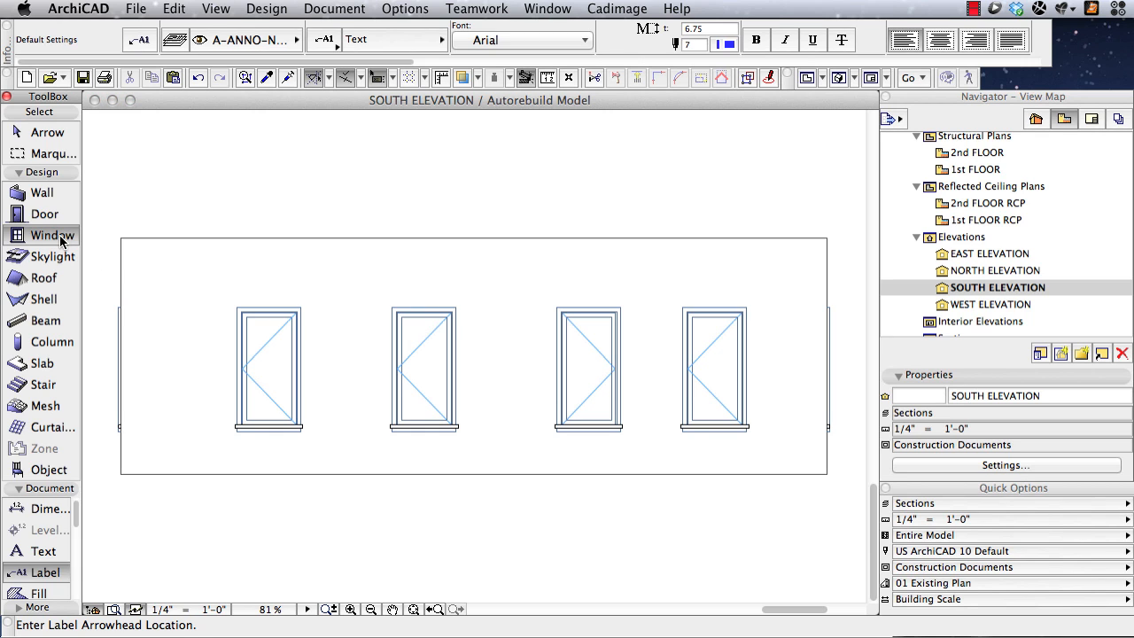
{"action": "left_click", "coordinate": [173, 8]}
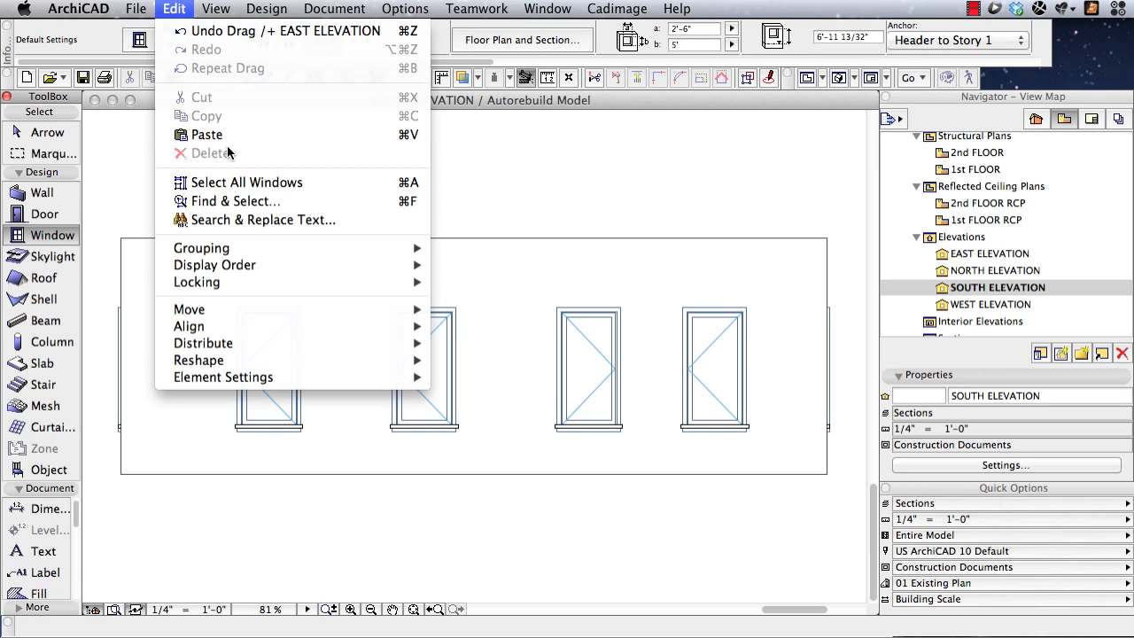
{"action": "left_click", "coordinate": [240, 182]}
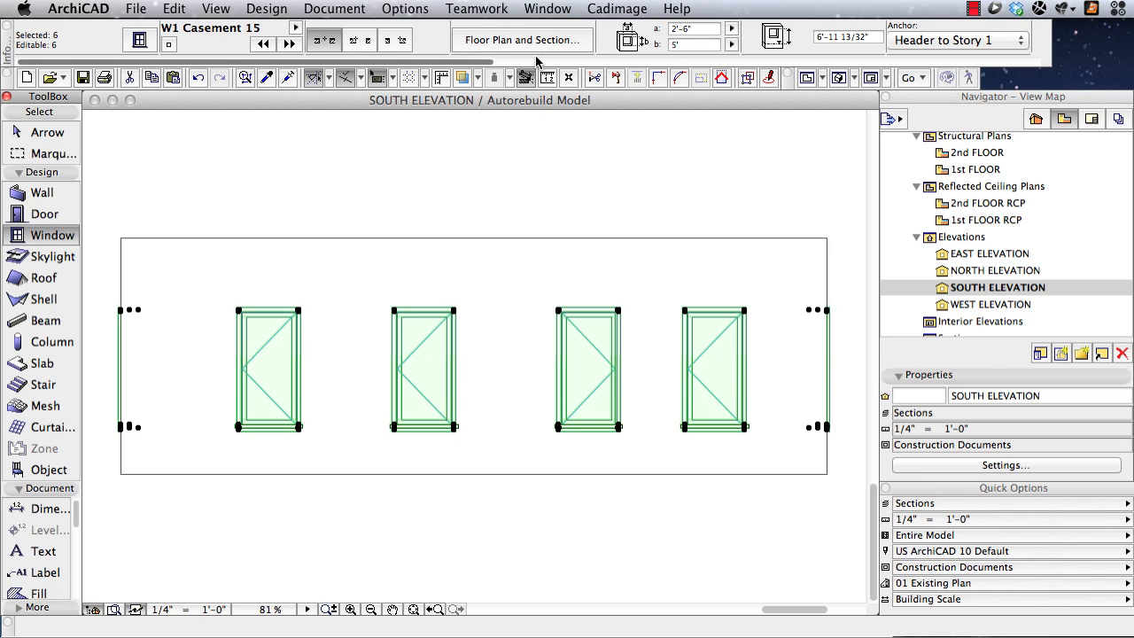
Step: Try Label Elements on all selected windows, including the two at the wall ends, undo the labeling and clear the selection
{"action": "mouse_move", "coordinate": [439, 62]}
{"action": "left_mouse_down"}
{"action": "mouse_move", "coordinate": [702, 63]}
{"action": "mouse_move", "coordinate": [927, 45]}
{"action": "mouse_move", "coordinate": [893, 49]}
{"action": "left_mouse_up"}
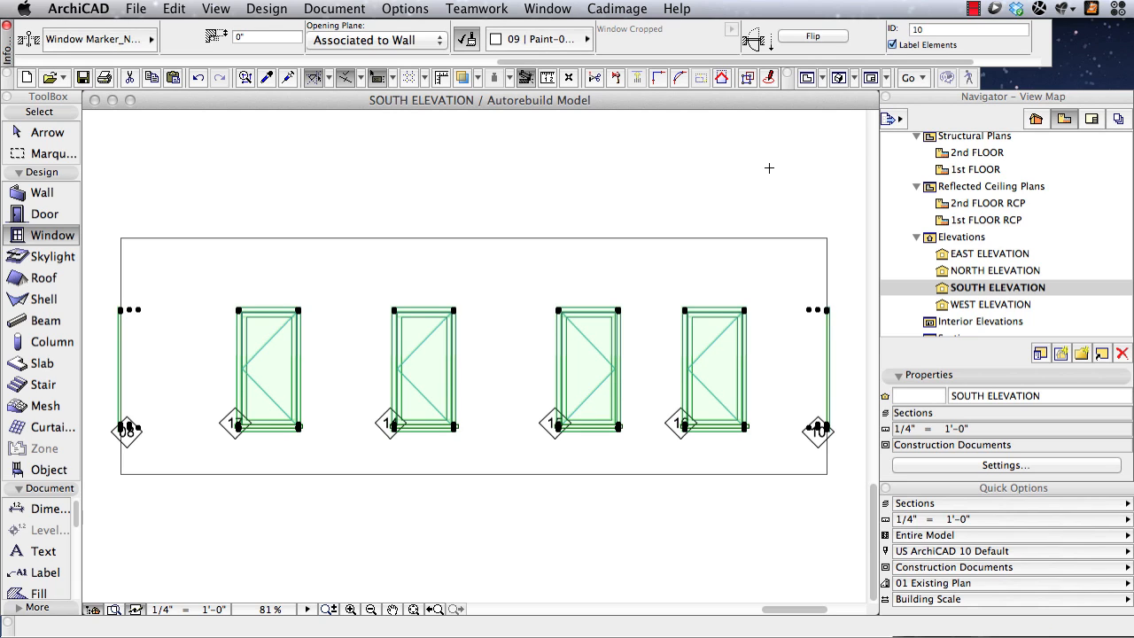
{"action": "left_click", "coordinate": [815, 510]}
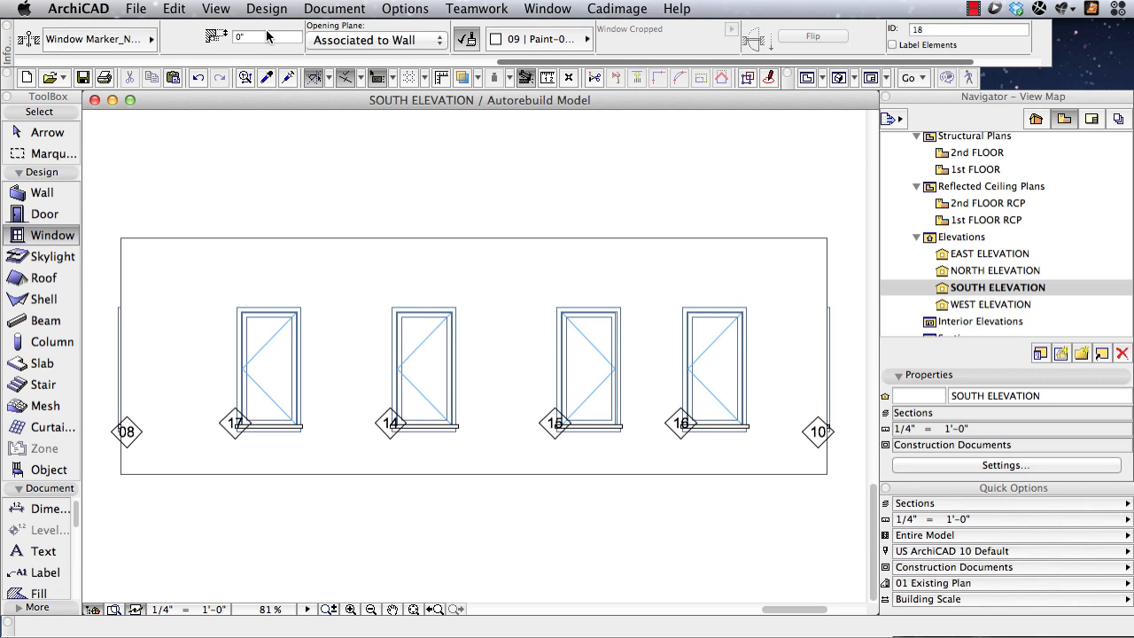
{"action": "left_click", "coordinate": [198, 78]}
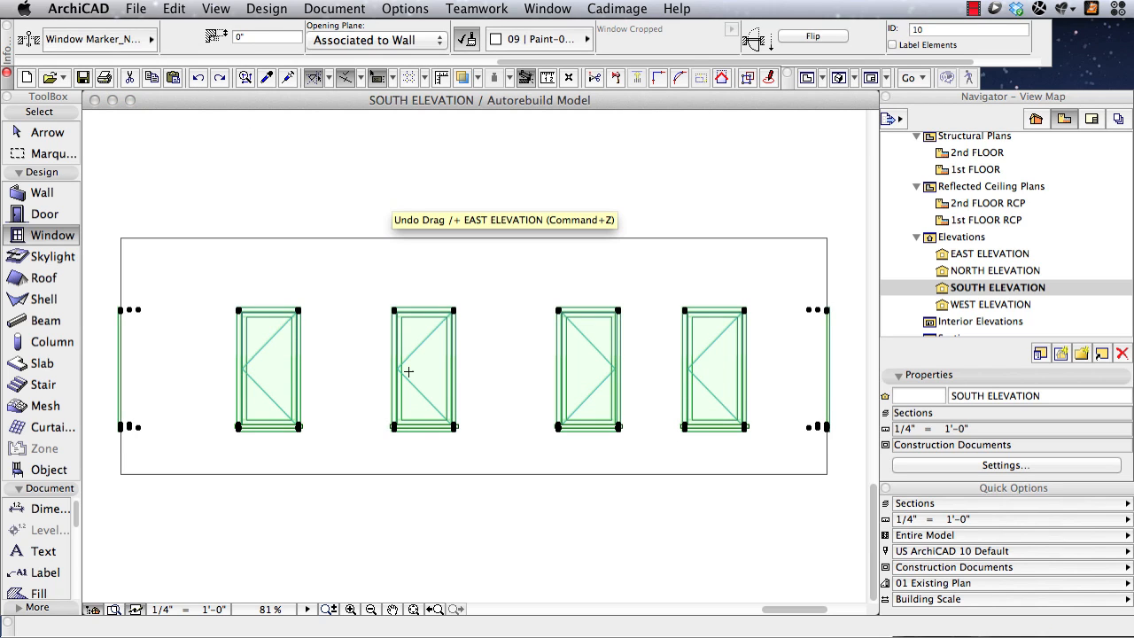
{"action": "key", "text": "Escape"}
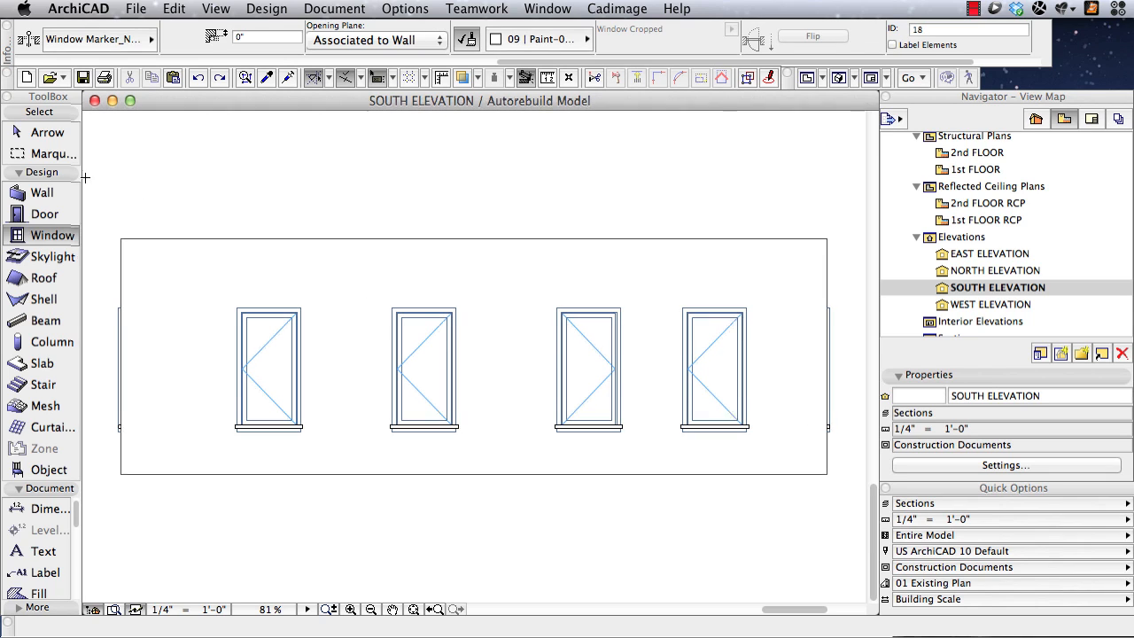
Step: Enclose the four middle windows of the South Elevation in a marquee and select all windows inside it
{"action": "left_click", "coordinate": [48, 153]}
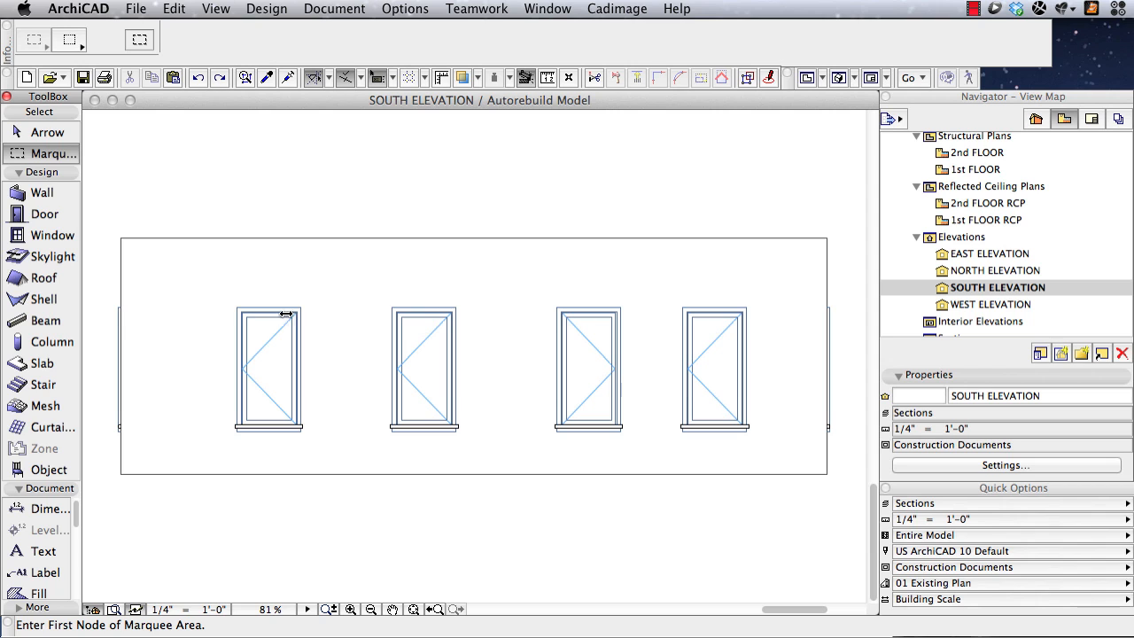
{"action": "left_click", "coordinate": [207, 282]}
{"action": "left_click", "coordinate": [772, 453]}
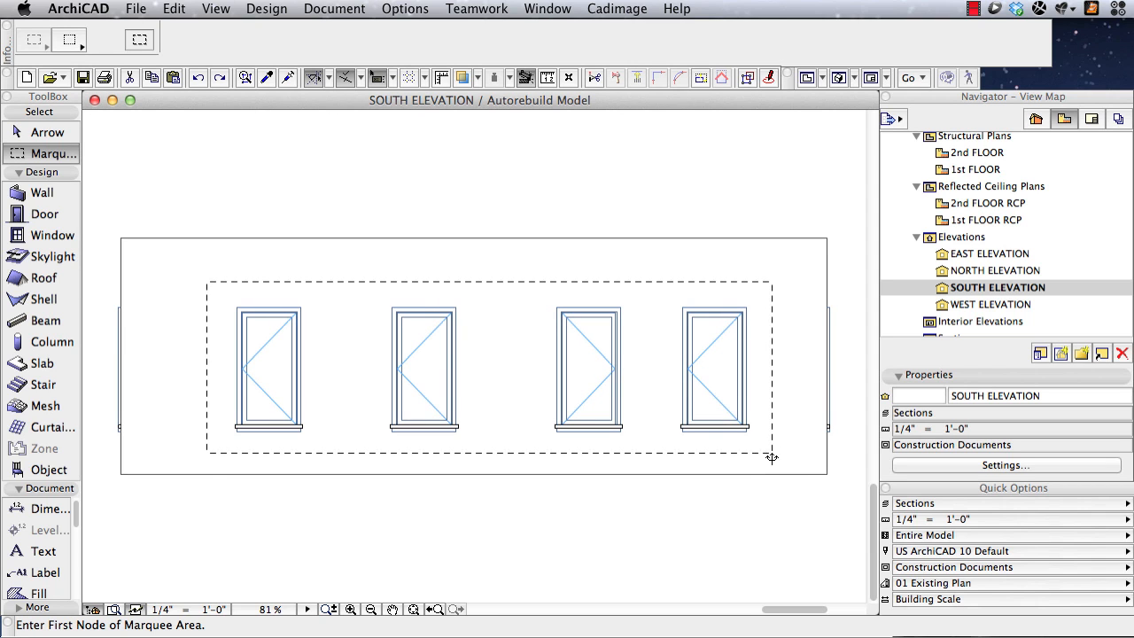
{"action": "left_click", "coordinate": [49, 235]}
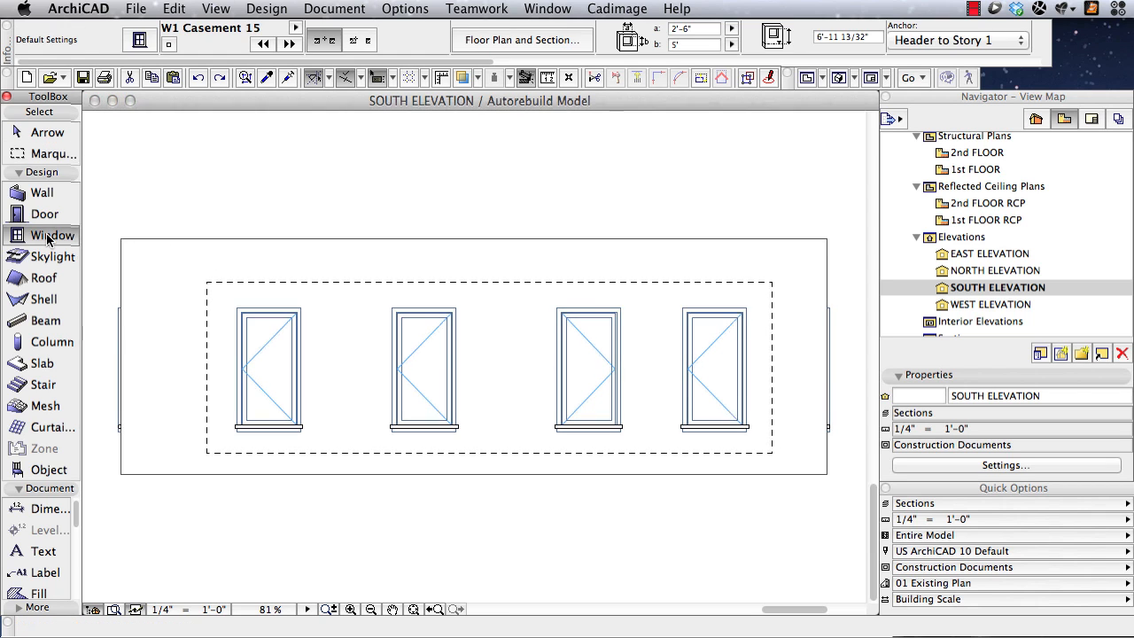
{"action": "left_click", "coordinate": [174, 9]}
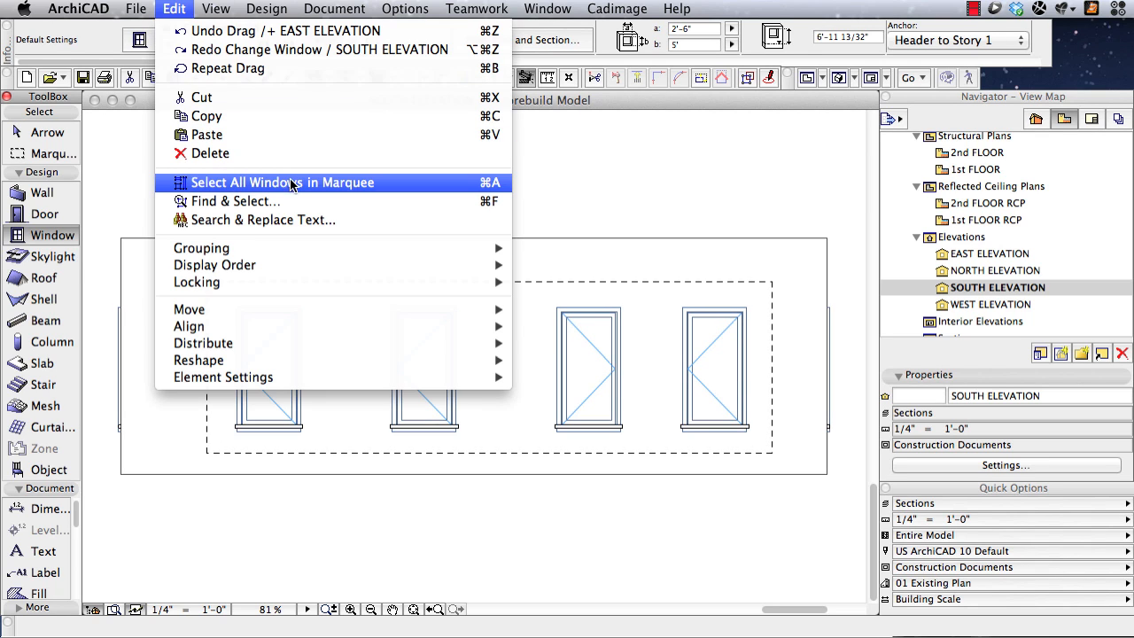
{"action": "left_click", "coordinate": [341, 183]}
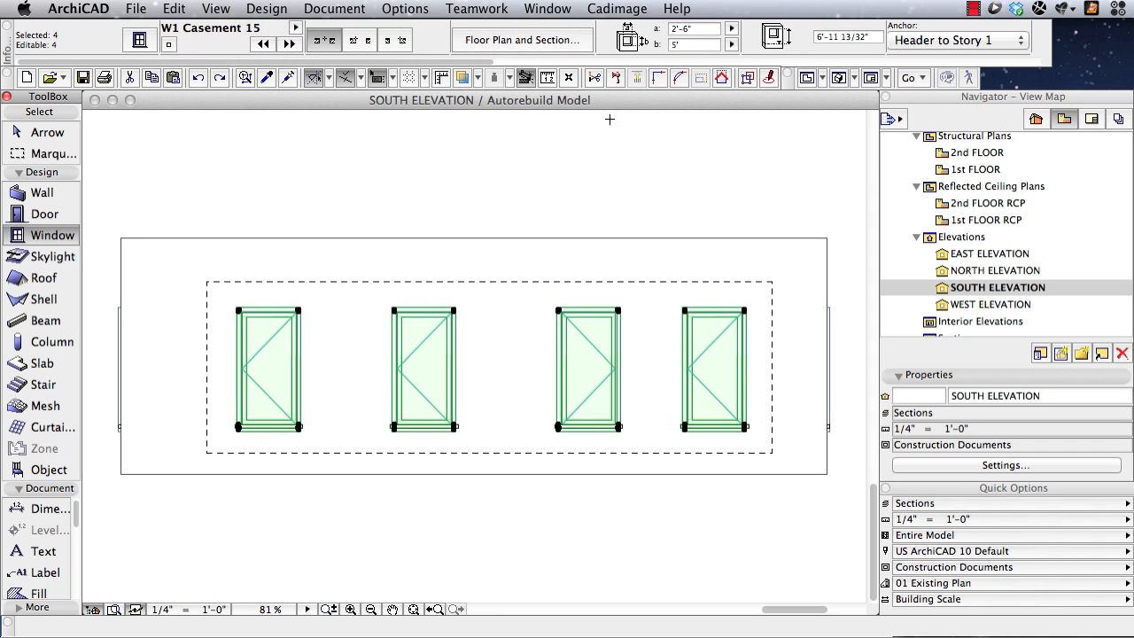
Step: Turn on Label Elements for the four selected windows and clear the selection
{"action": "left_click_drag", "start_coordinate": [477, 62], "coordinate": [995, 64]}
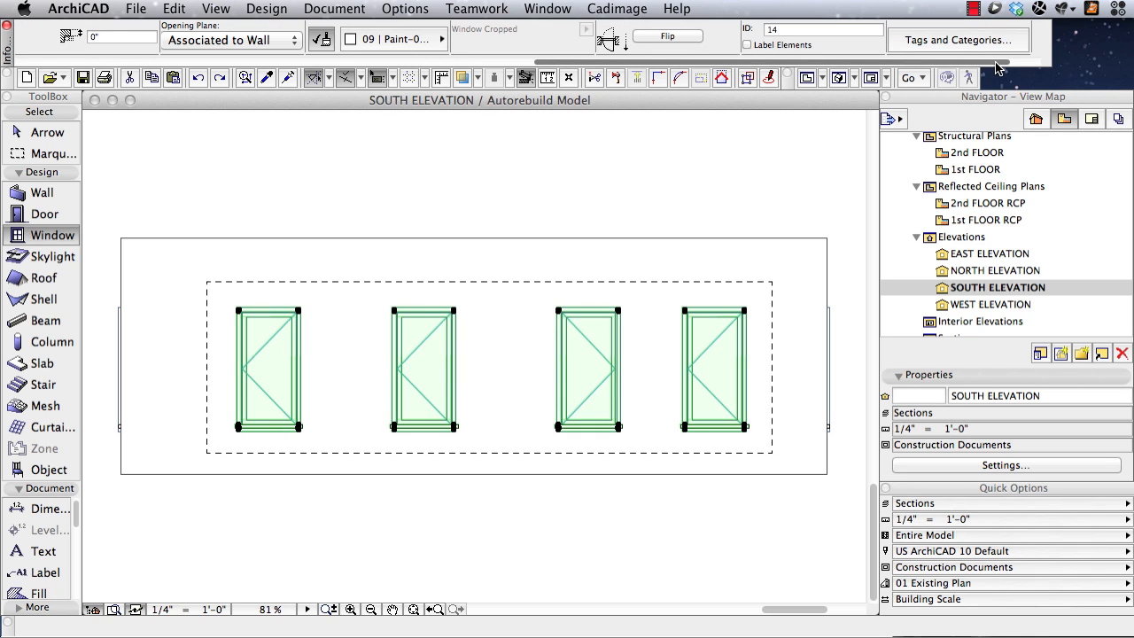
{"action": "left_click", "coordinate": [747, 45]}
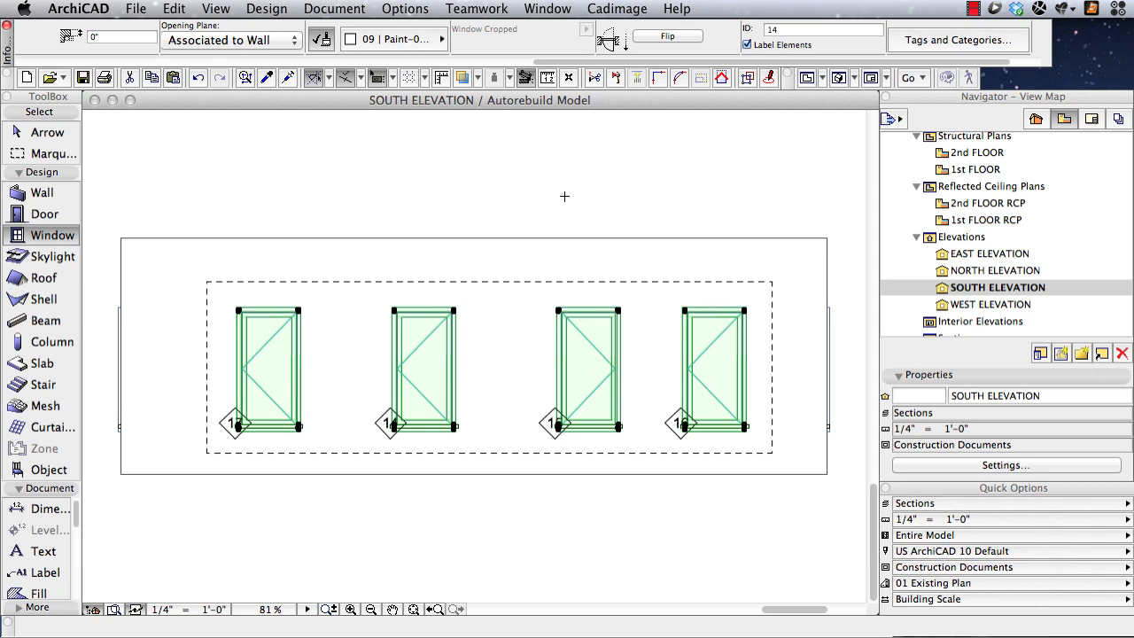
{"action": "left_click", "coordinate": [564, 196]}
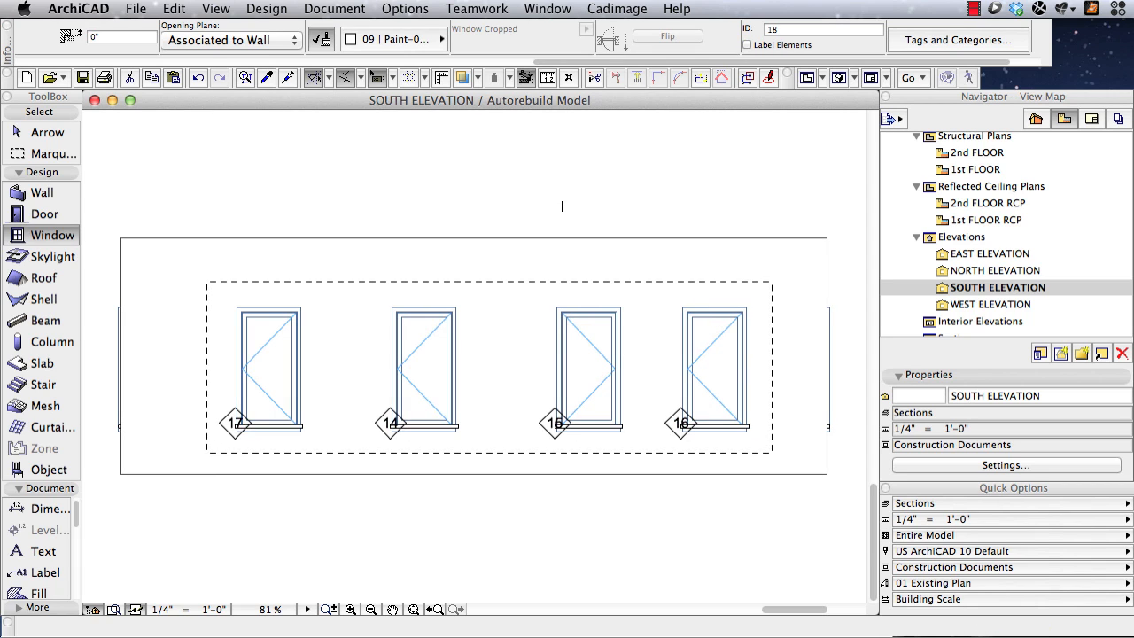
Step: Select all labels in the marquee, move them together to the middle of their windows, and clear the selection
{"action": "left_click", "coordinate": [40, 572]}
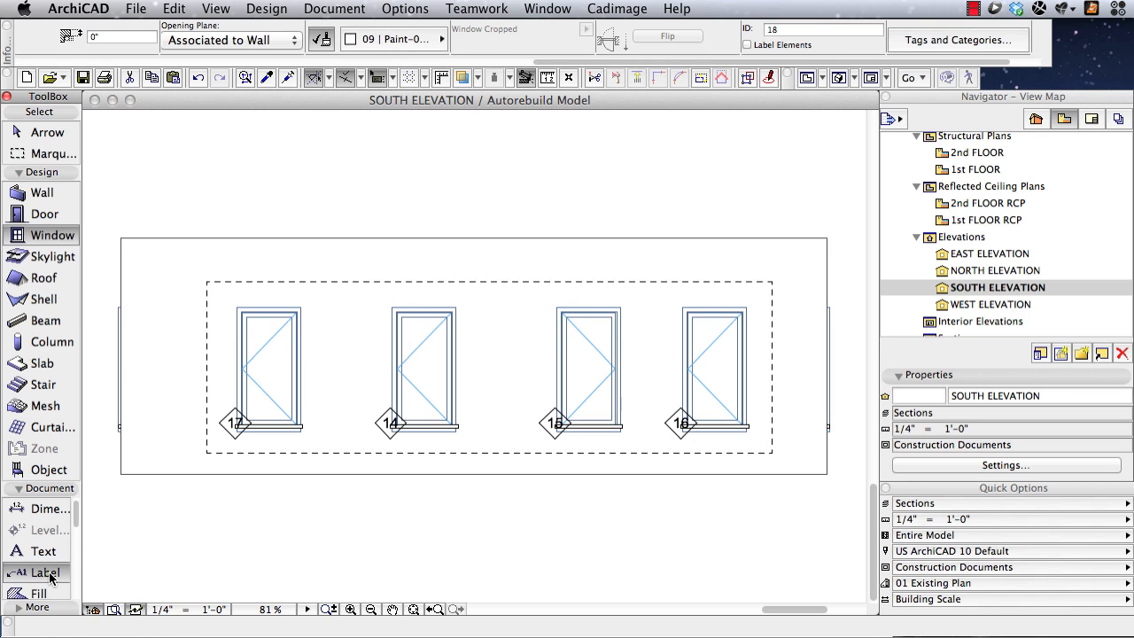
{"action": "left_click", "coordinate": [174, 8]}
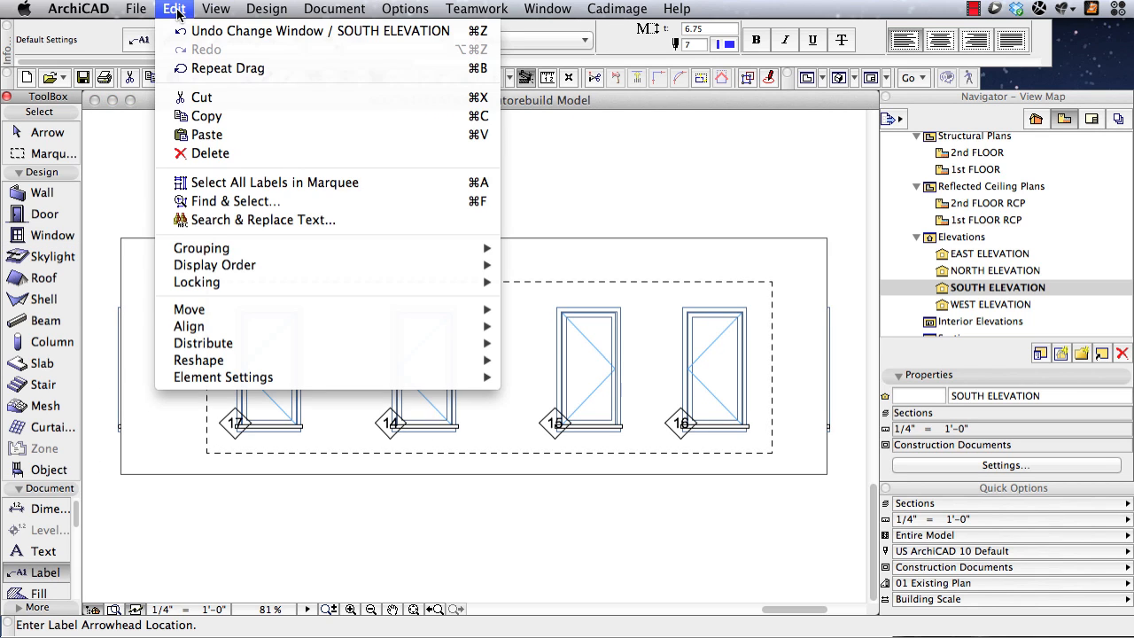
{"action": "left_click", "coordinate": [251, 183]}
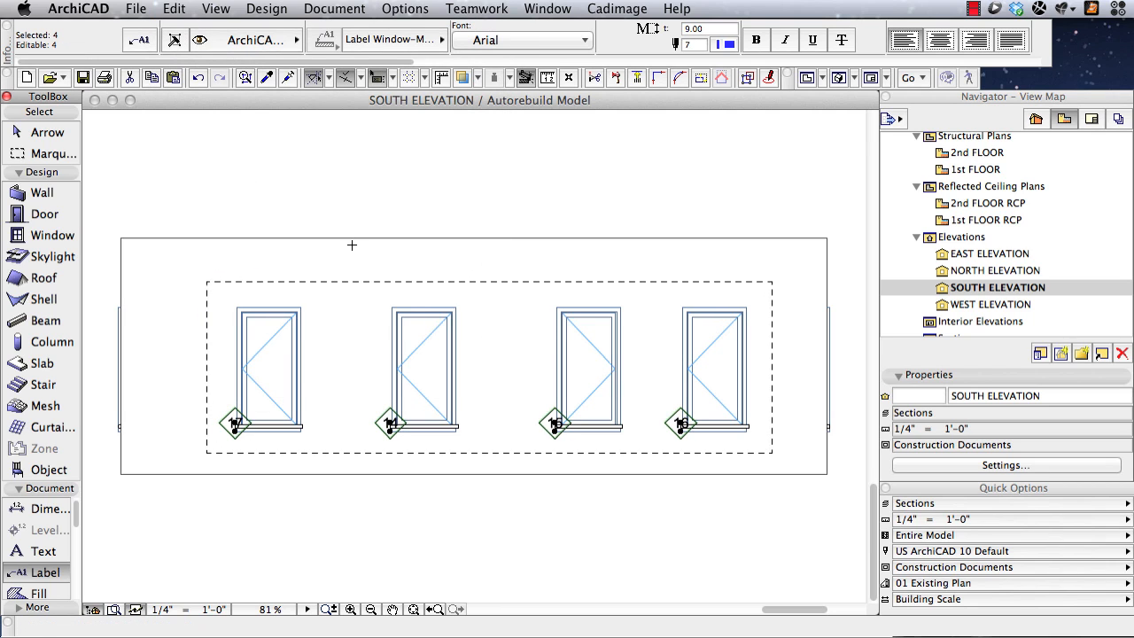
{"action": "key", "text": "super+d"}
{"action": "left_click", "coordinate": [235, 429]}
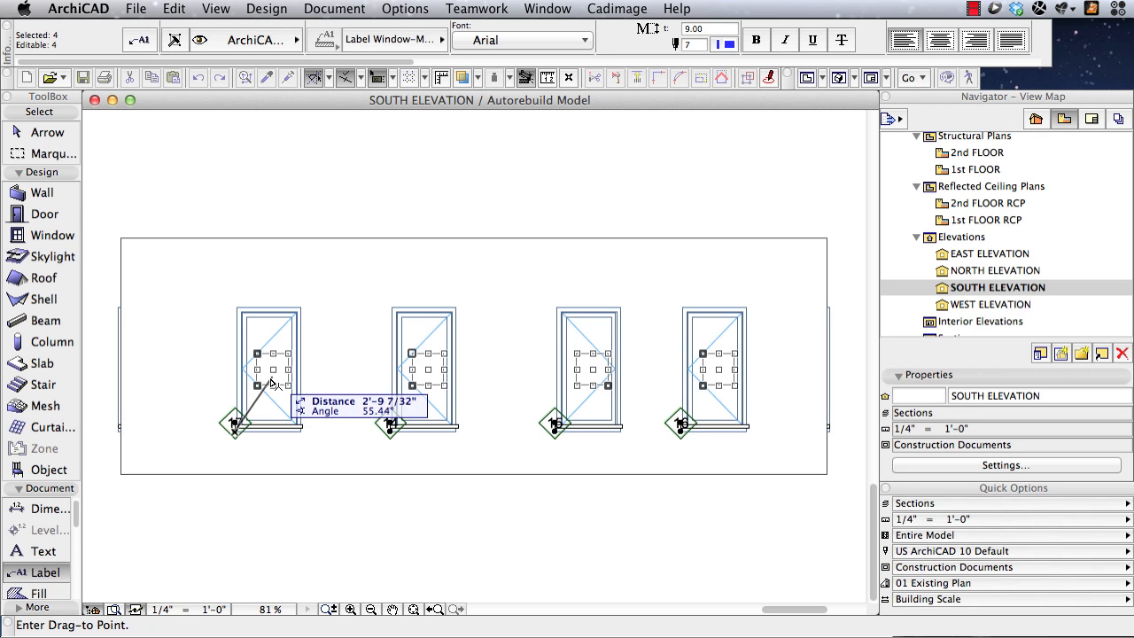
{"action": "left_click", "coordinate": [270, 376]}
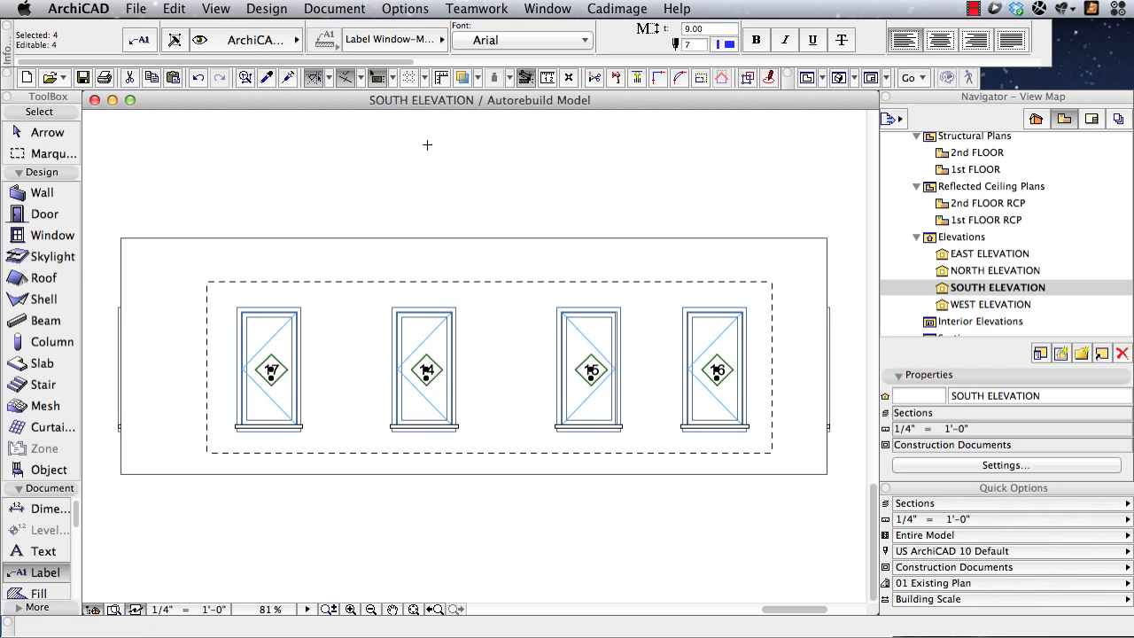
{"action": "key", "text": "Escape"}
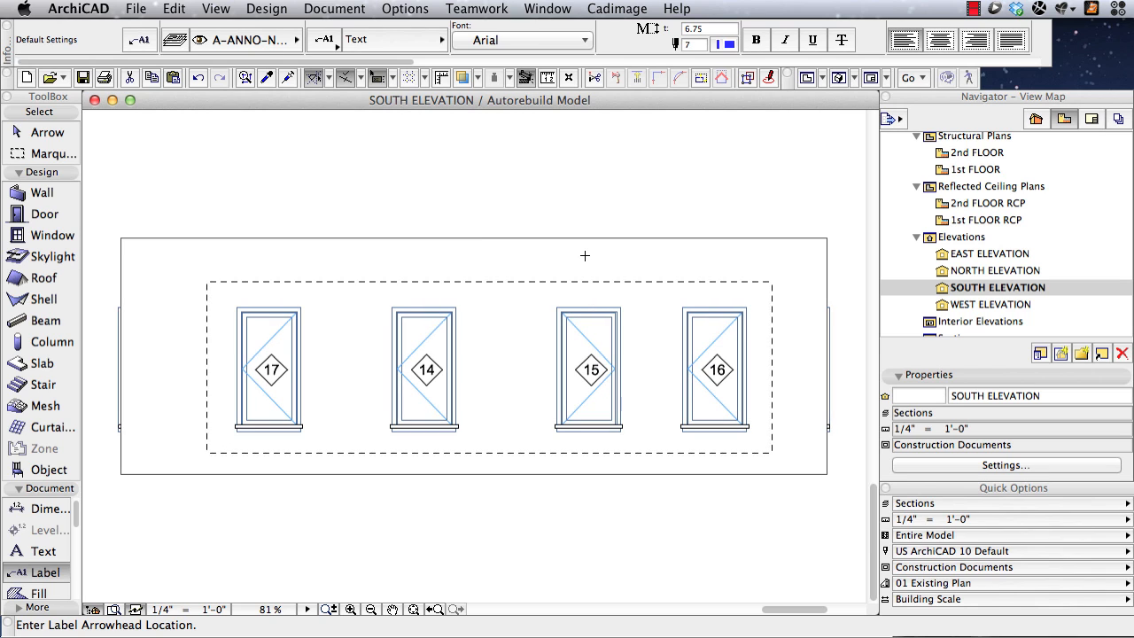
Step: Move window 17 along the South Elevation wall toward its left end, and delete window 14
{"action": "left_click", "coordinate": [305, 306]}
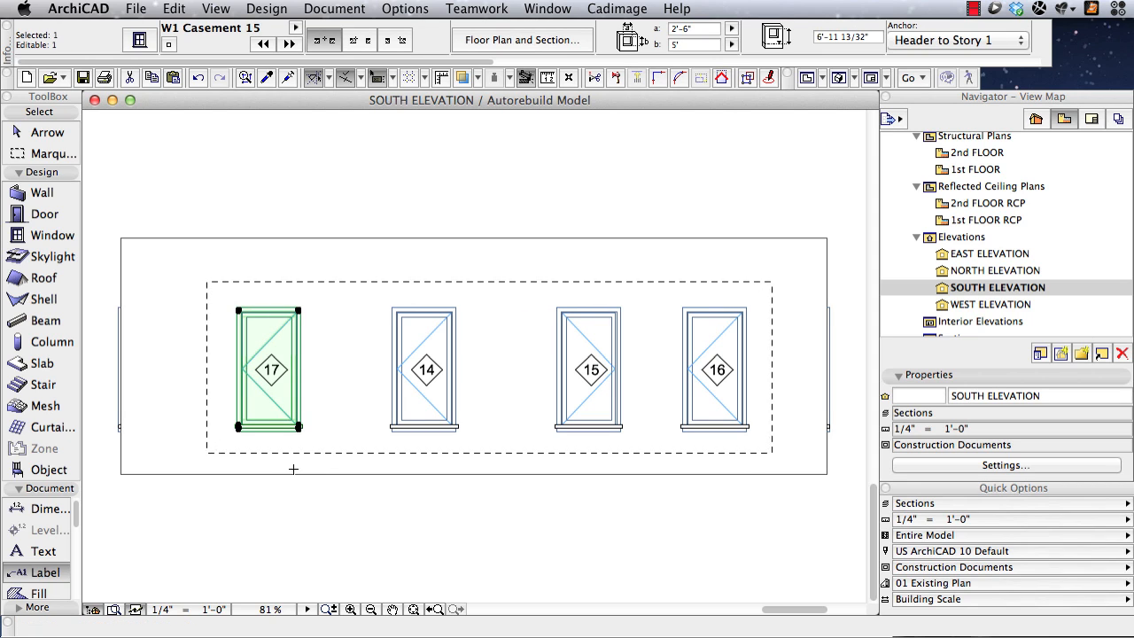
{"action": "key", "text": "super+d"}
{"action": "left_click", "coordinate": [255, 433]}
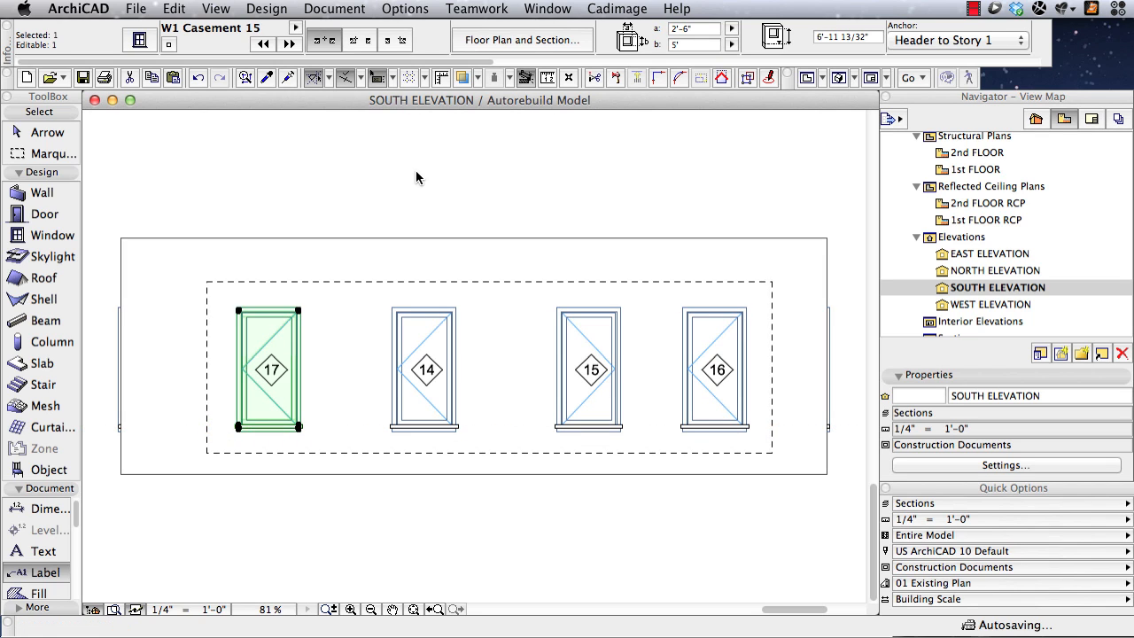
{"action": "key", "text": "Escape"}
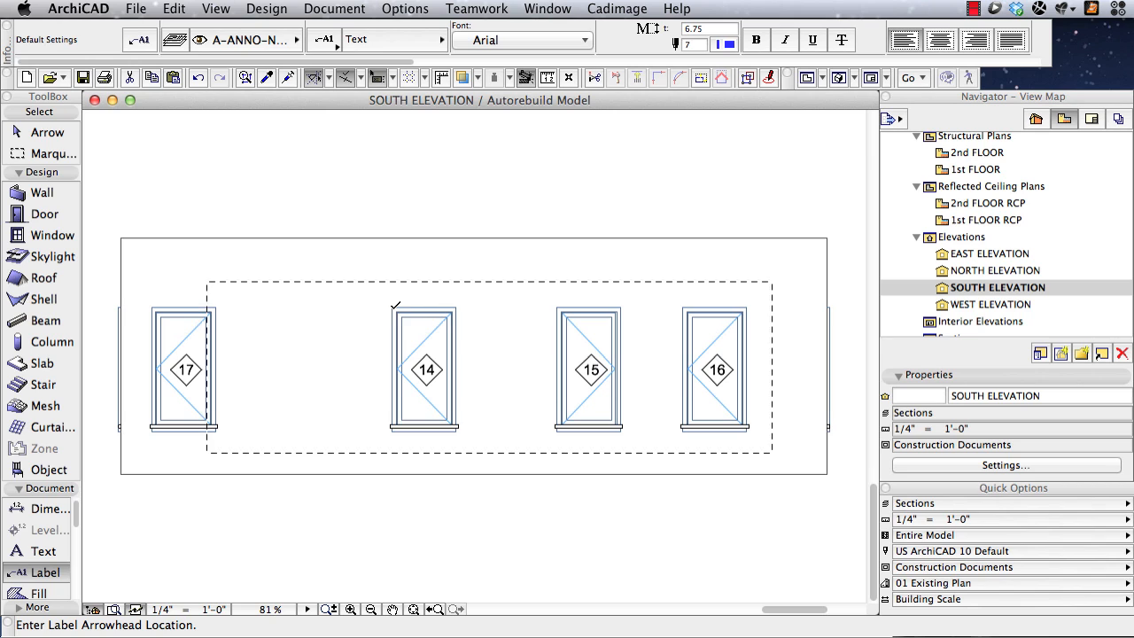
{"action": "left_click", "coordinate": [396, 307], "text": "shift"}
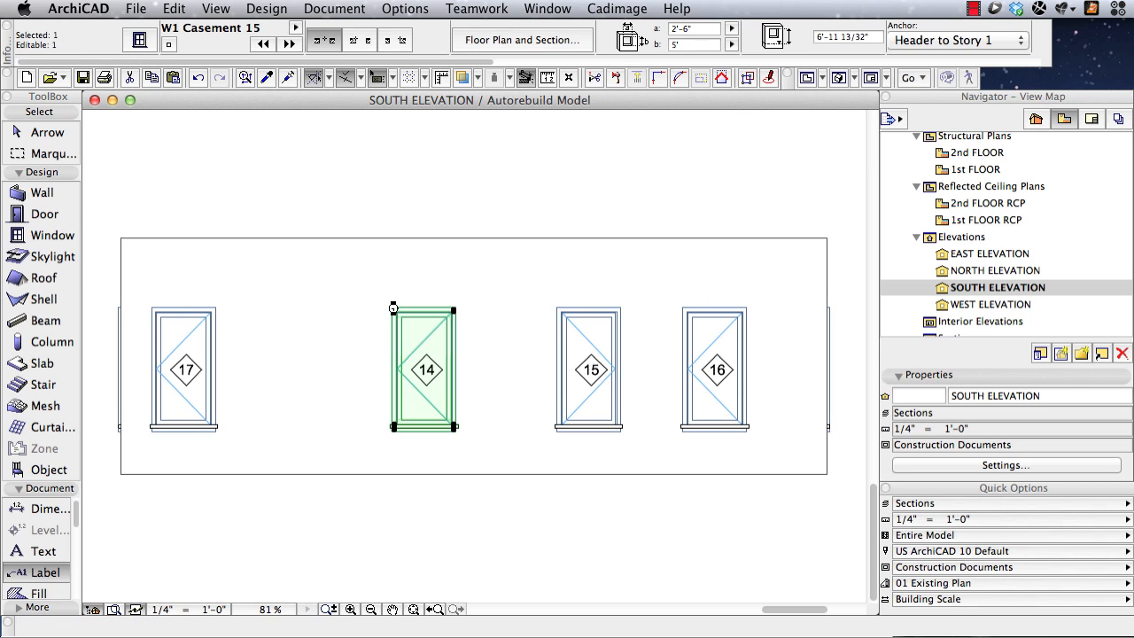
{"action": "key", "text": "Delete"}
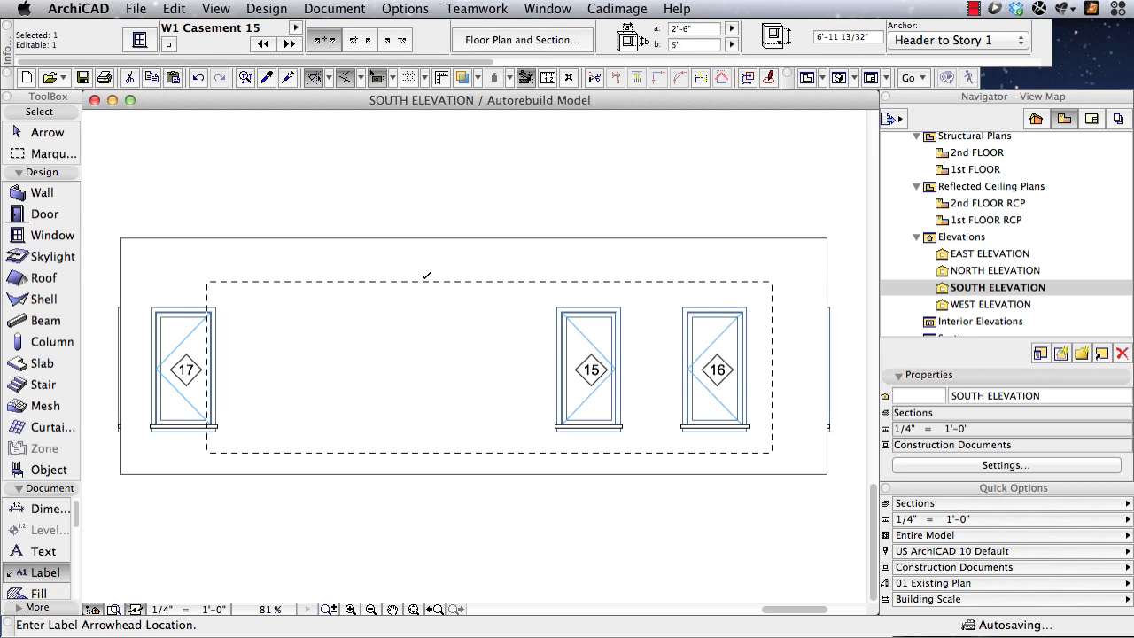
Step: Open the 1st floor plan and move window 15 about 4'-8" along the south wall toward window 17
{"action": "key", "text": "F2"}
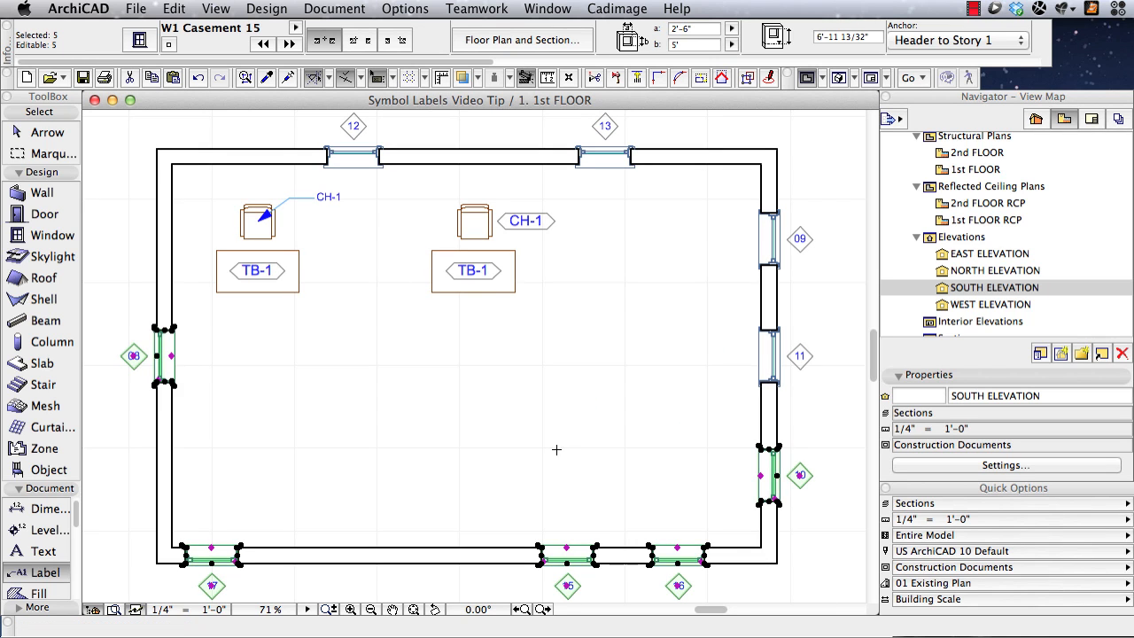
{"action": "key", "text": "Escape"}
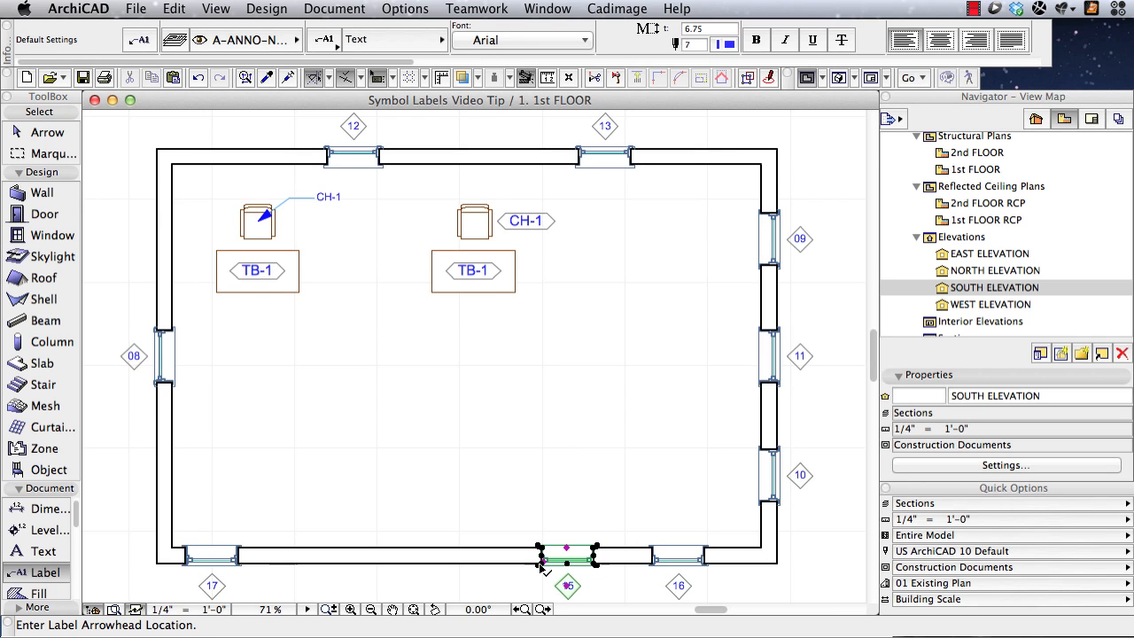
{"action": "left_click", "coordinate": [540, 559], "text": "shift"}
{"action": "key", "text": "super+d"}
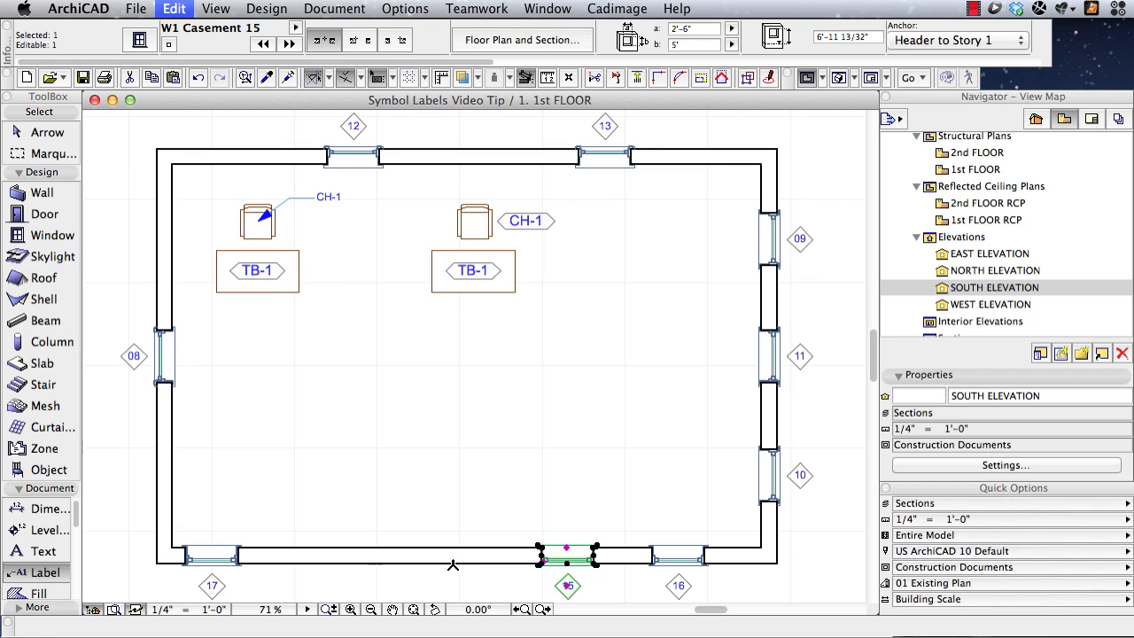
{"action": "left_click", "coordinate": [449, 565]}
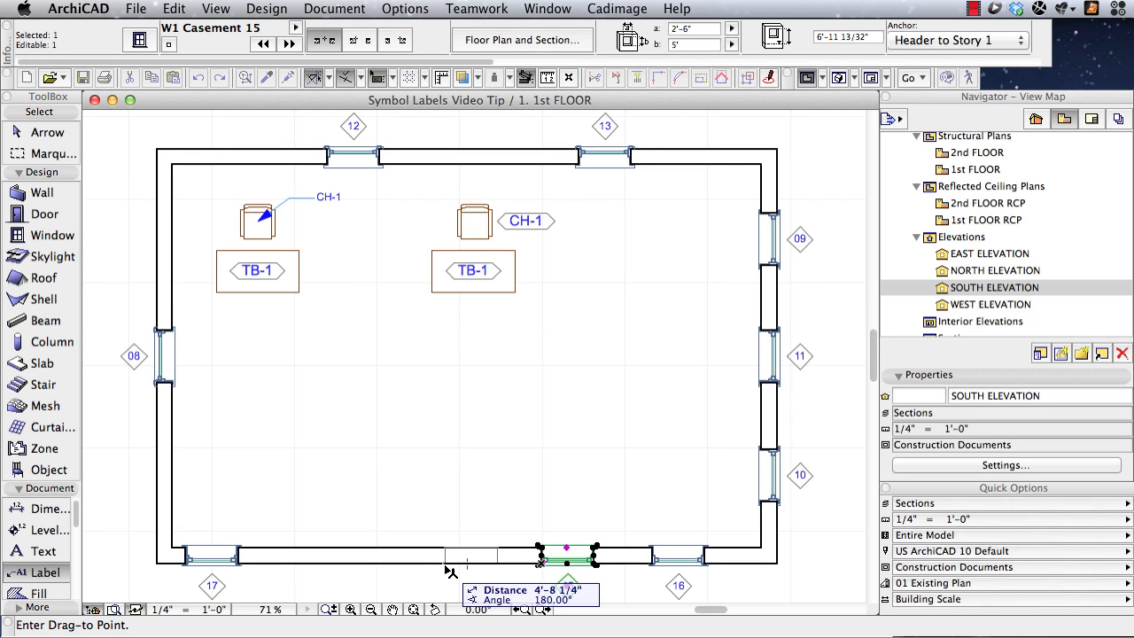
{"action": "left_click", "coordinate": [449, 582]}
{"action": "key", "text": "Escape"}
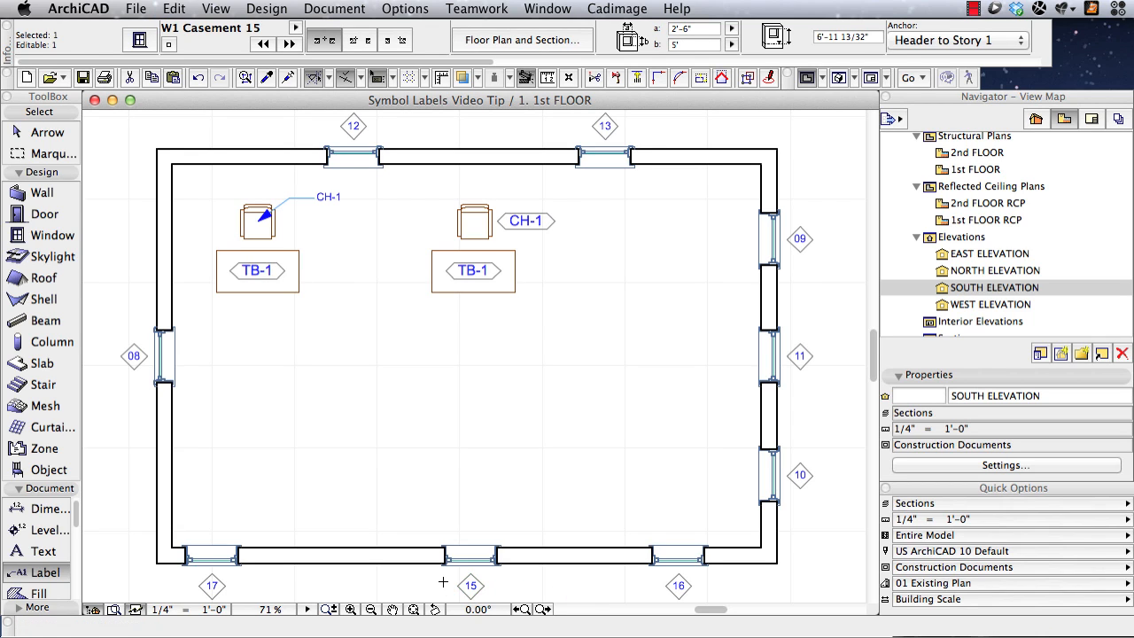
Step: Reopen the South Elevation to check the label position on the moved window 15
{"action": "double_click", "coordinate": [943, 293]}
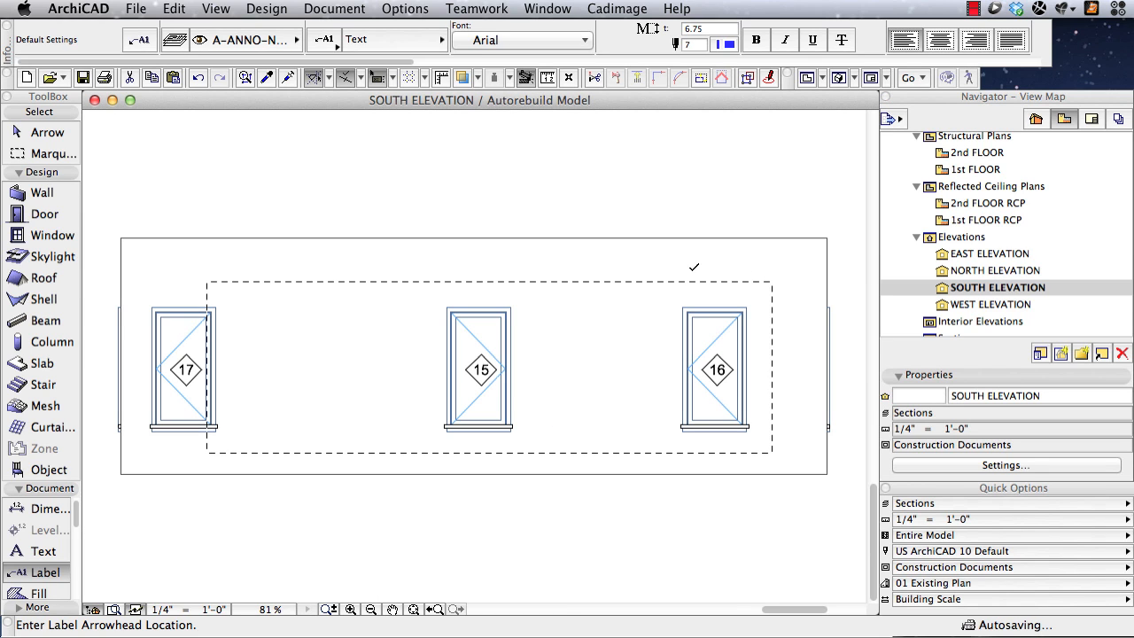
{"action": "left_click", "coordinate": [501, 366]}
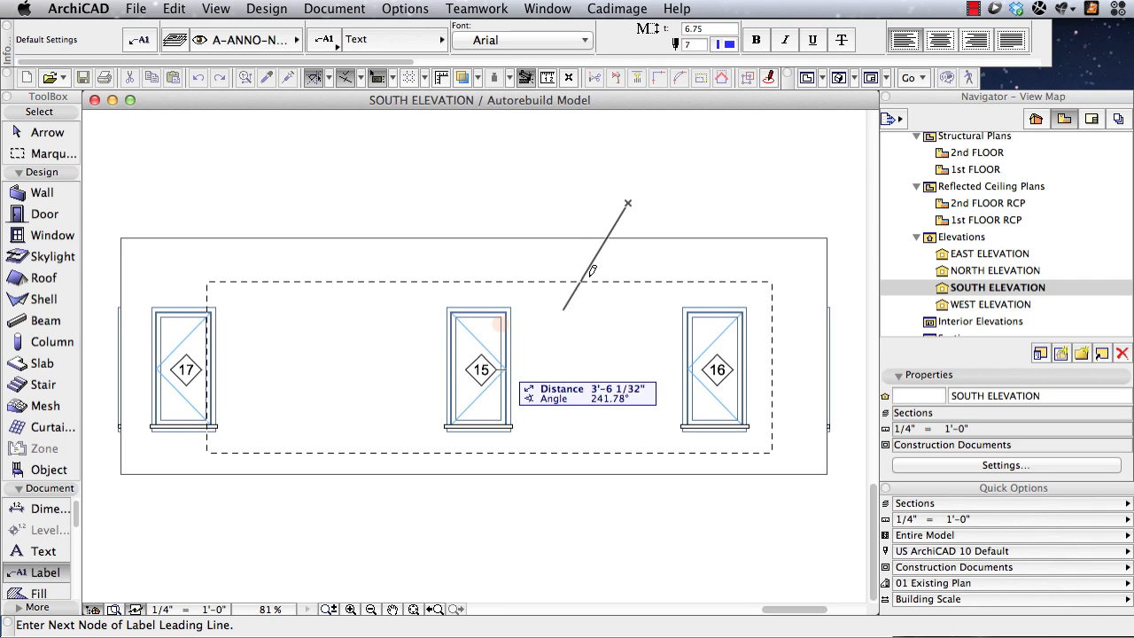
{"action": "key", "text": "Escape"}
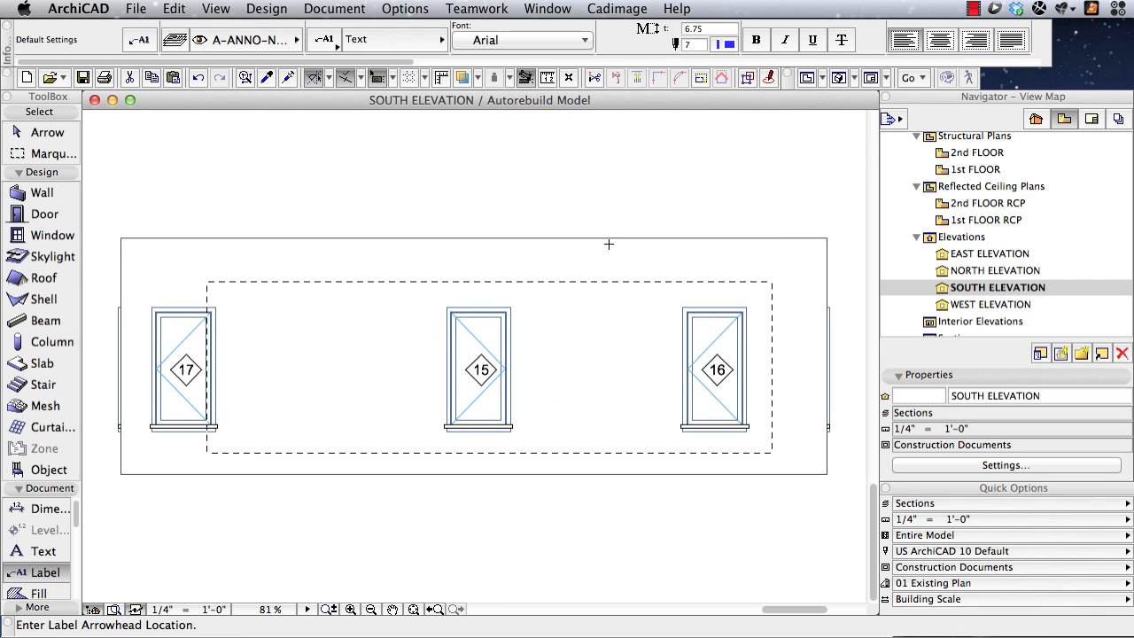
Step: On the 1st floor plan, select every window one by one, going clockwise from window 12 to window 08
{"action": "key", "text": "F2"}
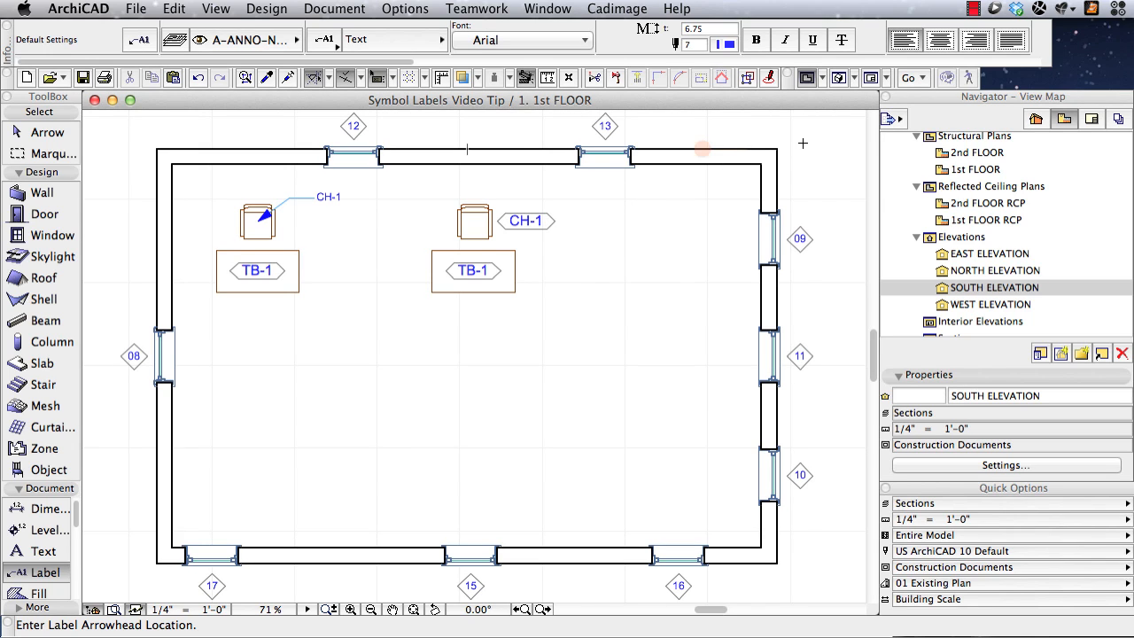
{"action": "left_click", "coordinate": [702, 149]}
{"action": "left_click", "coordinate": [382, 155], "text": "shift"}
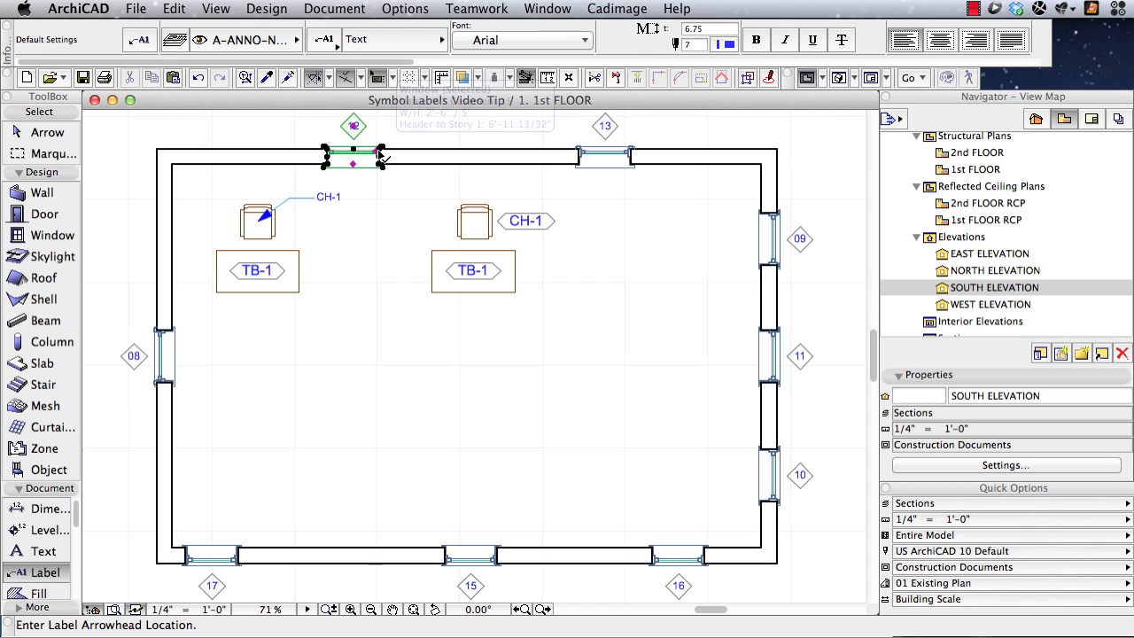
{"action": "left_click", "coordinate": [589, 155], "text": "shift"}
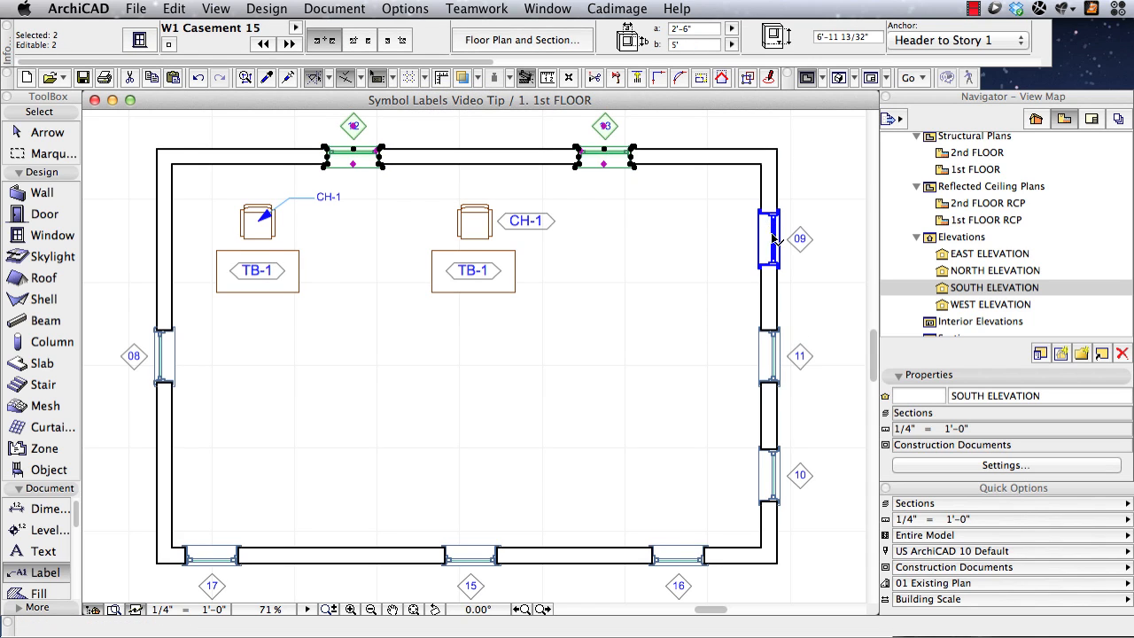
{"action": "left_click", "coordinate": [773, 238], "text": "shift"}
{"action": "left_click", "coordinate": [769, 355], "text": "shift"}
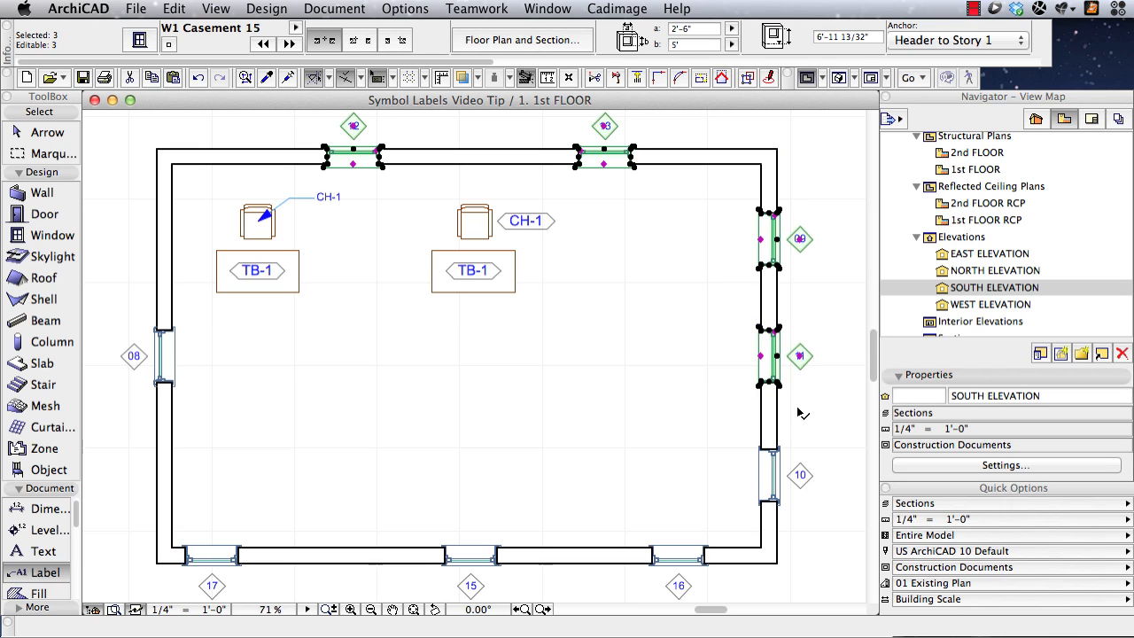
{"action": "left_click", "coordinate": [767, 453], "text": "shift"}
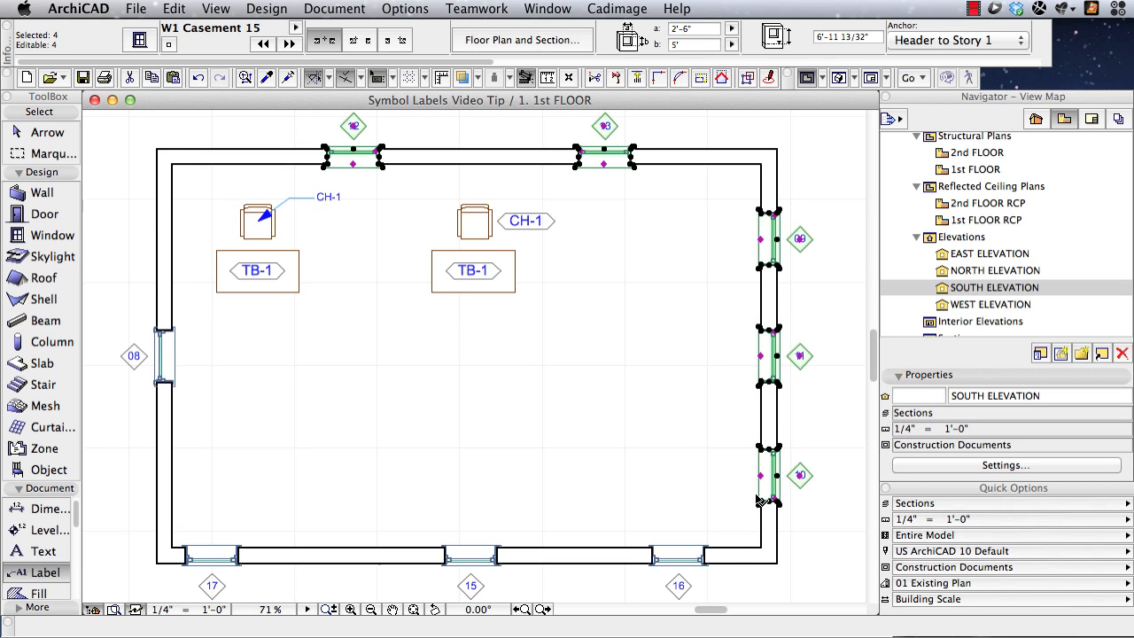
{"action": "left_click", "coordinate": [706, 565], "text": "shift"}
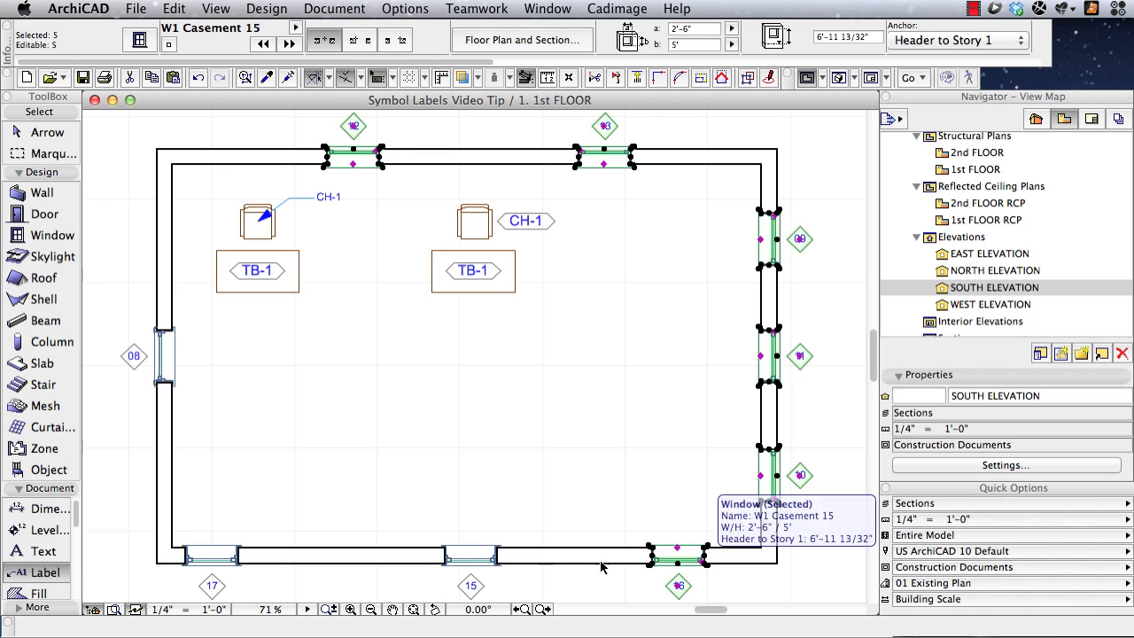
{"action": "left_click", "coordinate": [498, 565], "text": "shift"}
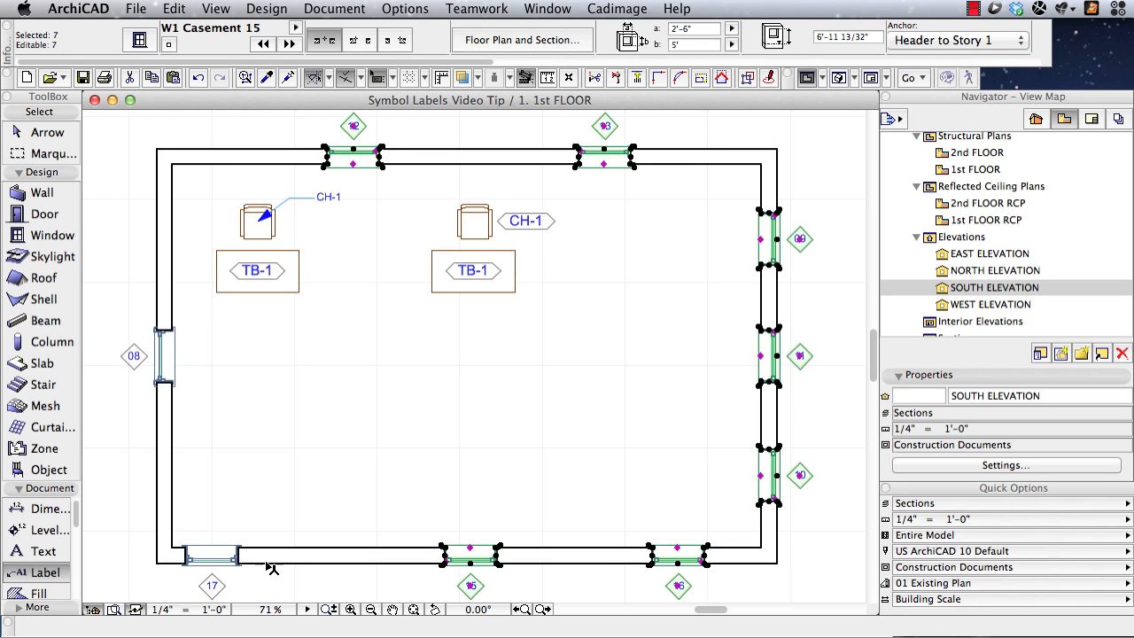
{"action": "left_click", "coordinate": [217, 558], "text": "shift"}
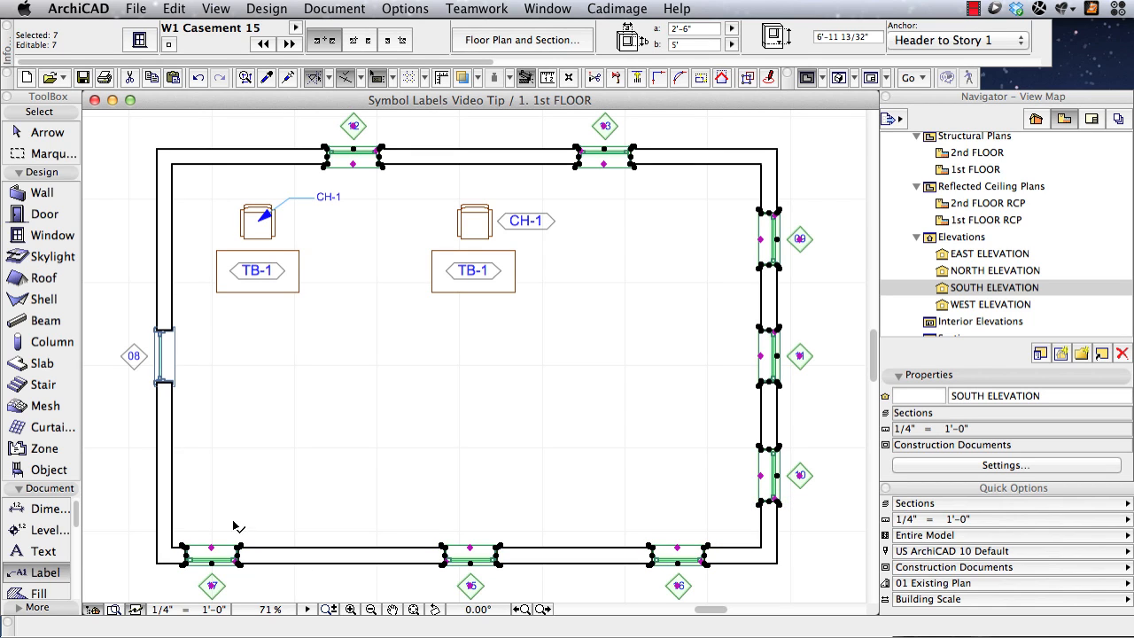
{"action": "left_click", "coordinate": [174, 381], "text": "shift"}
{"action": "left_click", "coordinate": [469, 137], "text": "shift"}
Step: Open the Element ID Manager for the selected windows
{"action": "left_click", "coordinate": [336, 9]}
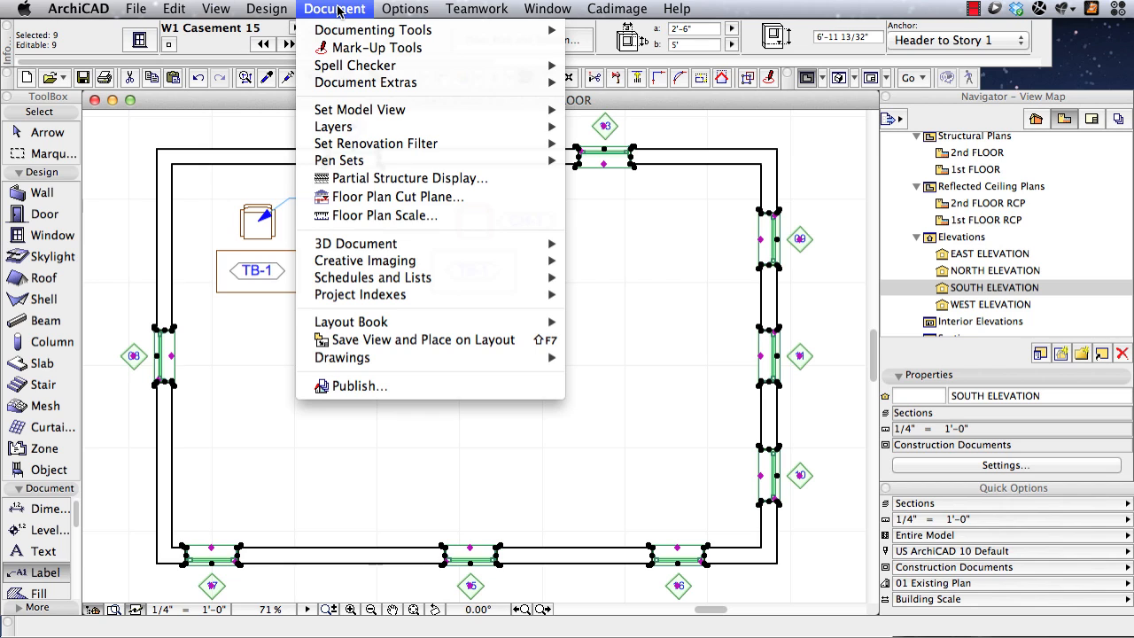
{"action": "mouse_move", "coordinate": [375, 279]}
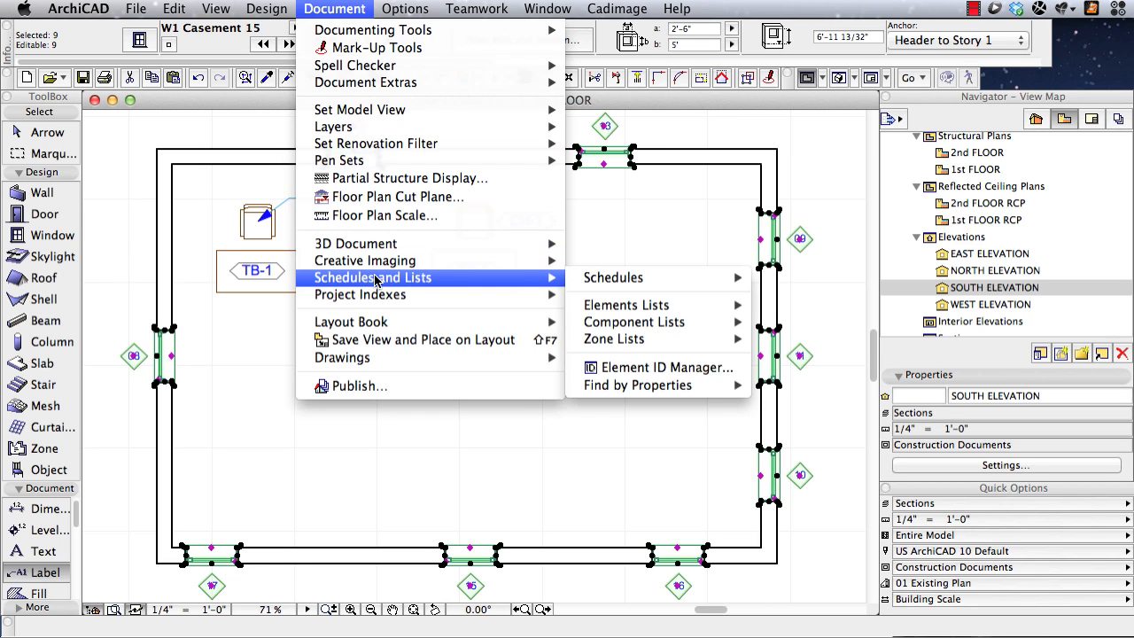
{"action": "left_click", "coordinate": [623, 369]}
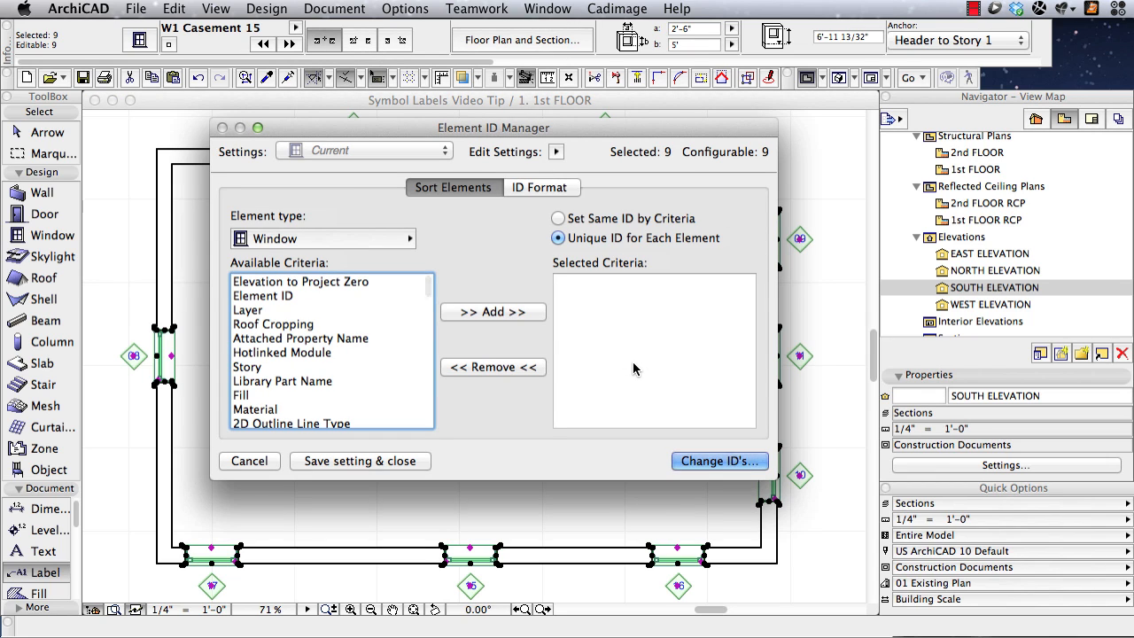
Step: Switch the element type to Wall and Door to compare the configurable elements, and return it to Window
{"action": "left_click", "coordinate": [352, 240]}
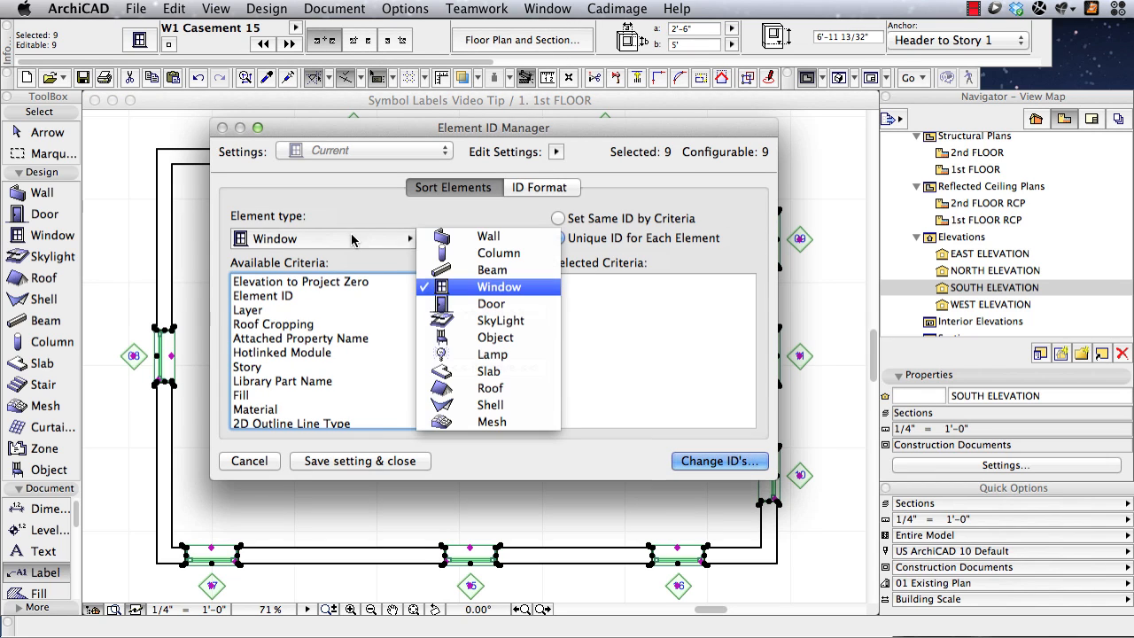
{"action": "left_click", "coordinate": [471, 237]}
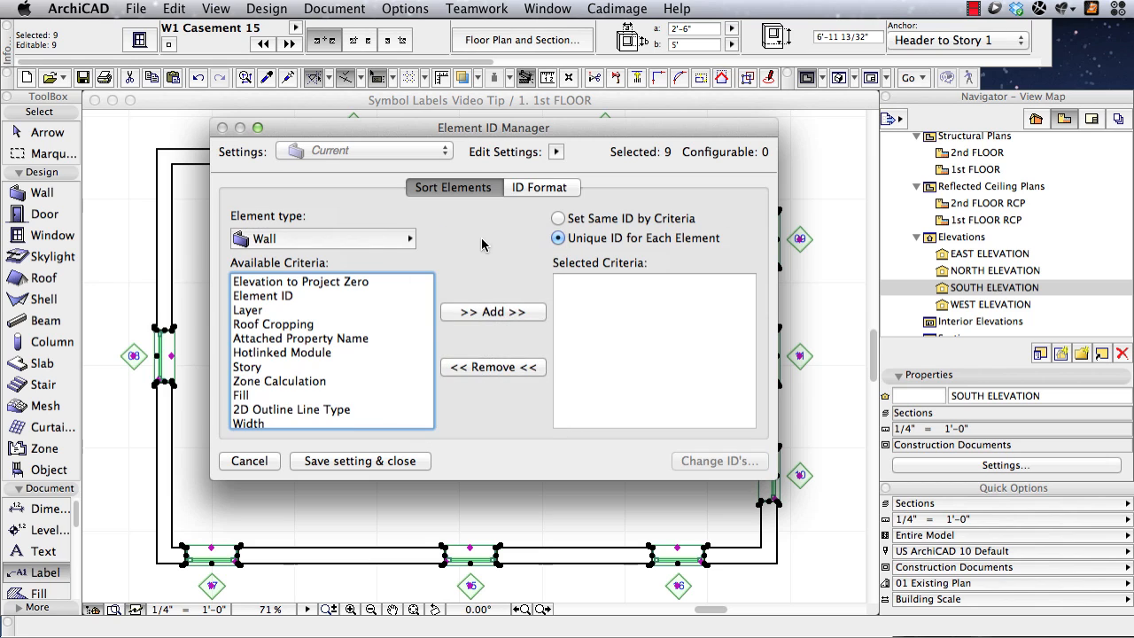
{"action": "left_click", "coordinate": [394, 245]}
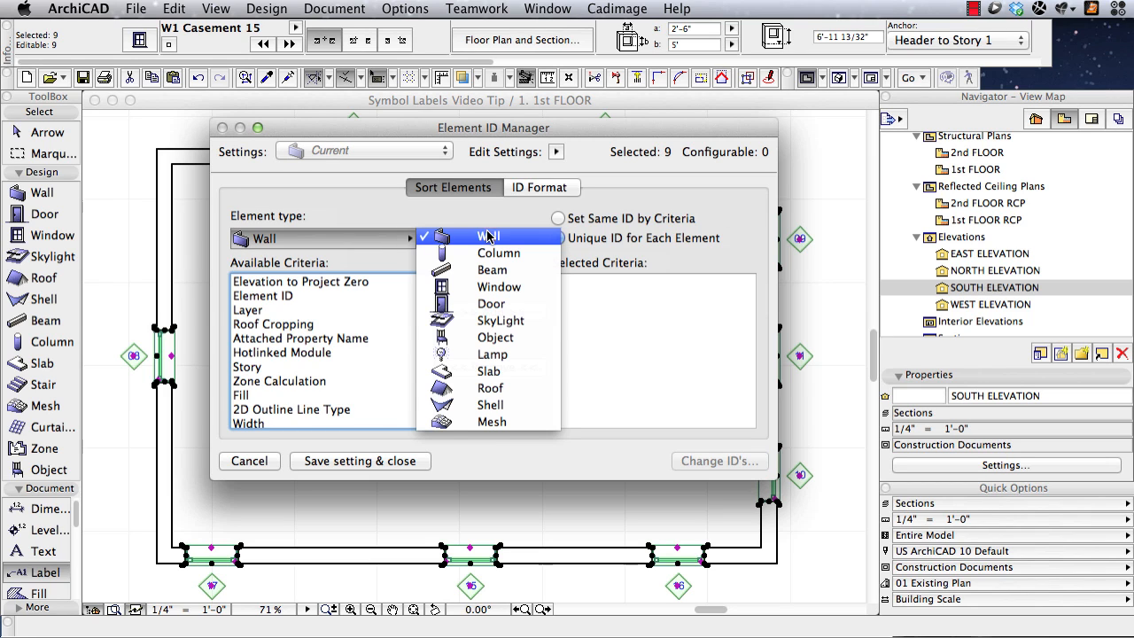
{"action": "left_click", "coordinate": [494, 303]}
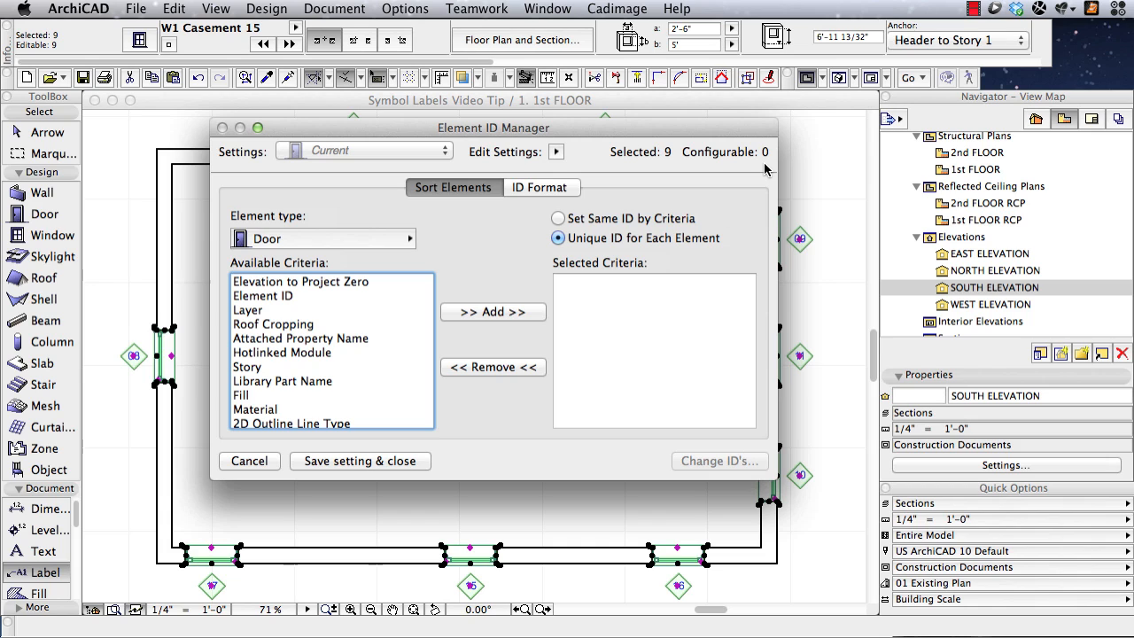
{"action": "left_click", "coordinate": [335, 245]}
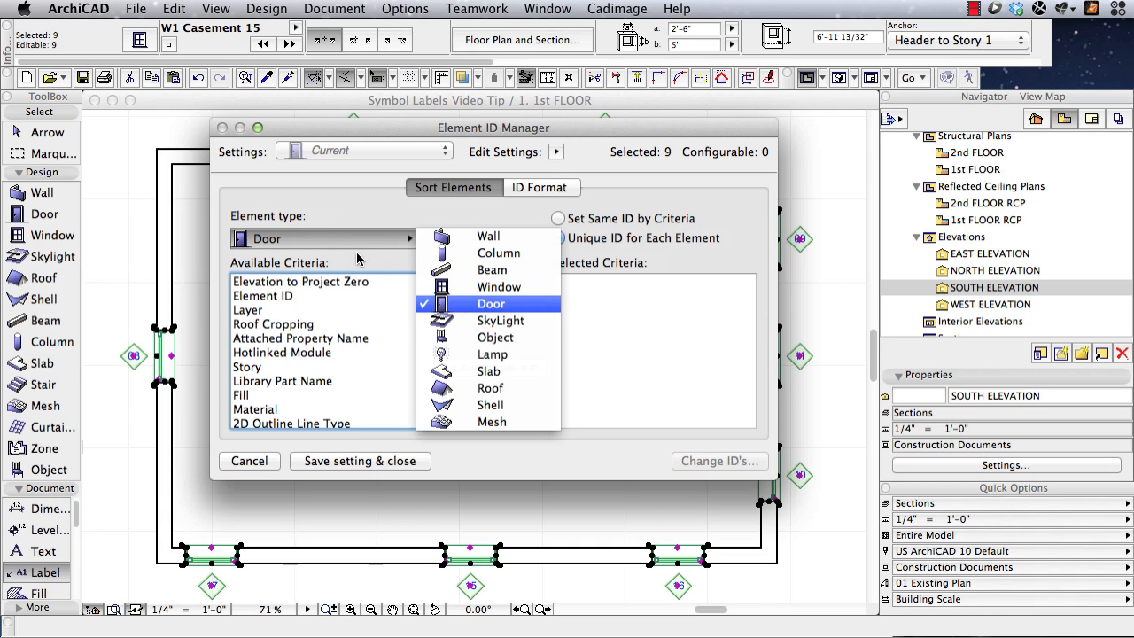
{"action": "left_click", "coordinate": [487, 288]}
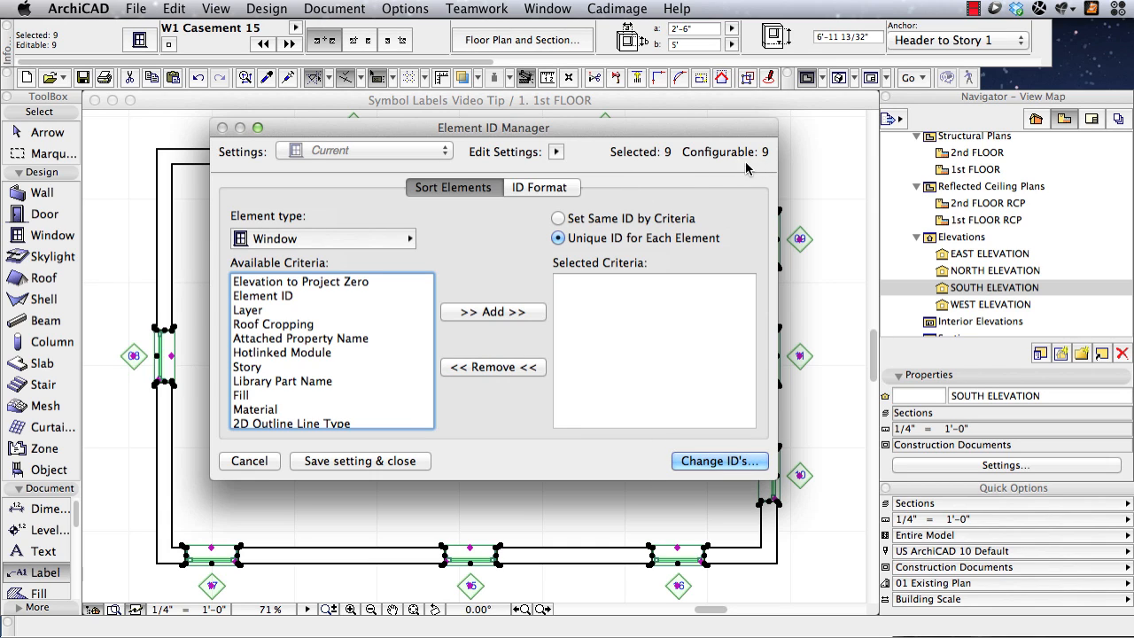
Step: Renumber the selected windows with text prefix W and a counter starting at 21, and check the labels in the South Elevation
{"action": "left_click", "coordinate": [536, 190]}
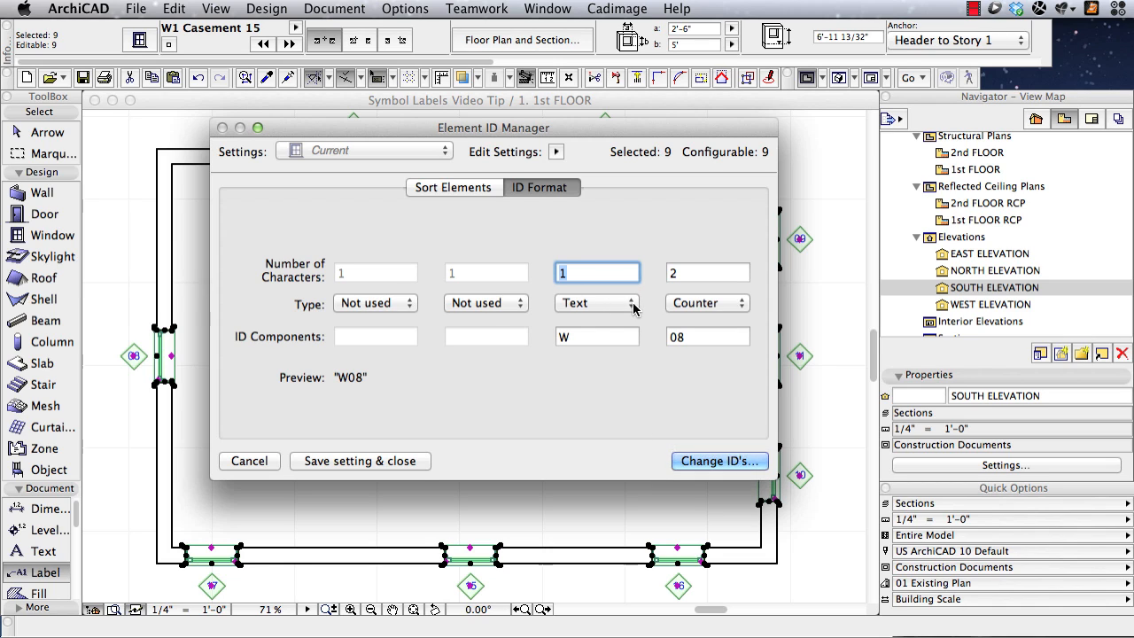
{"action": "left_click", "coordinate": [592, 336]}
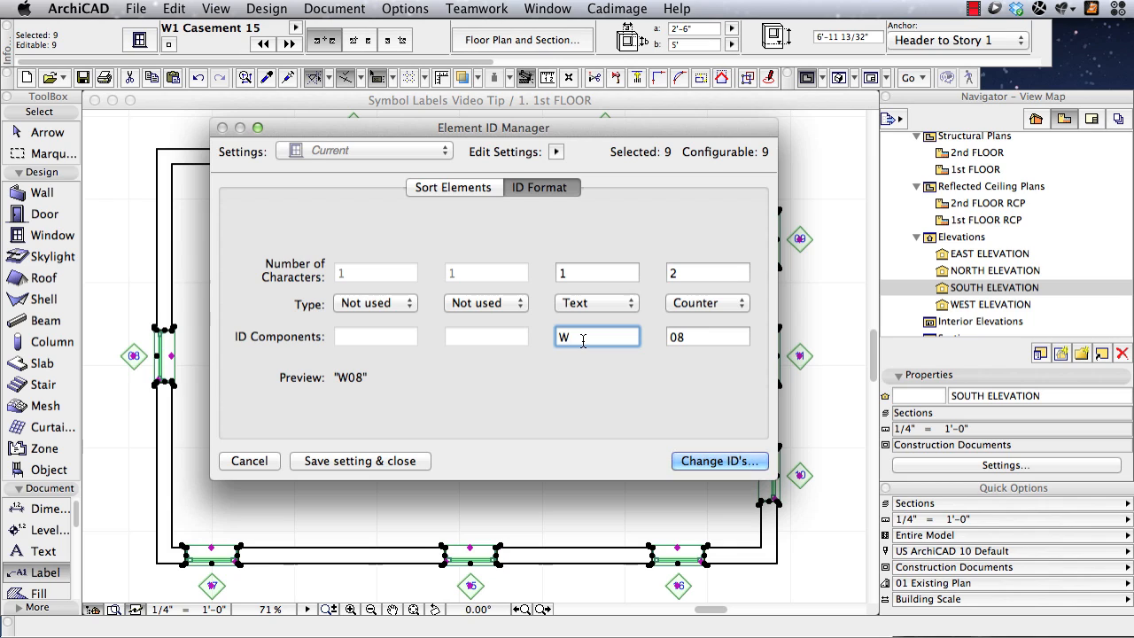
{"action": "key", "text": "Tab"}
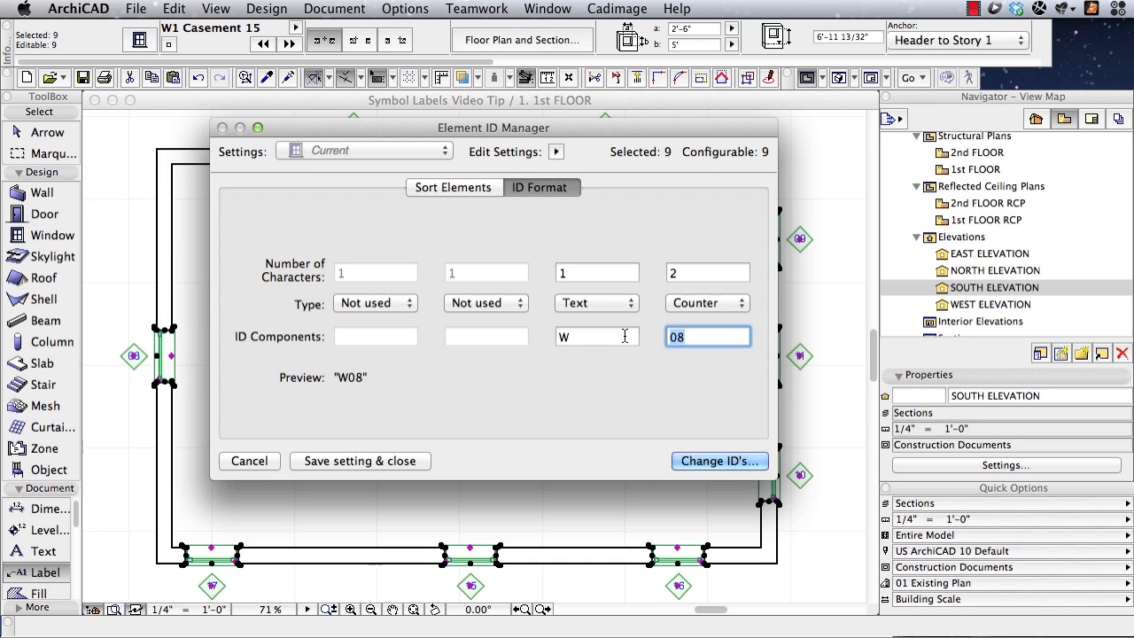
{"action": "type", "text": "21"}
{"action": "left_click", "coordinate": [711, 467]}
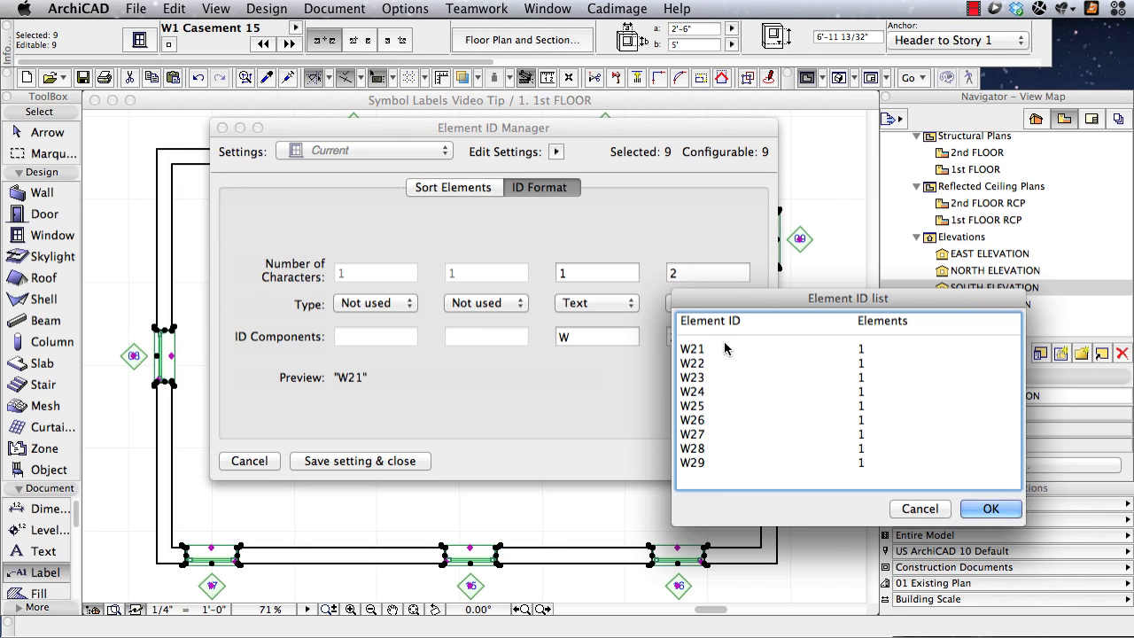
{"action": "left_click", "coordinate": [991, 512]}
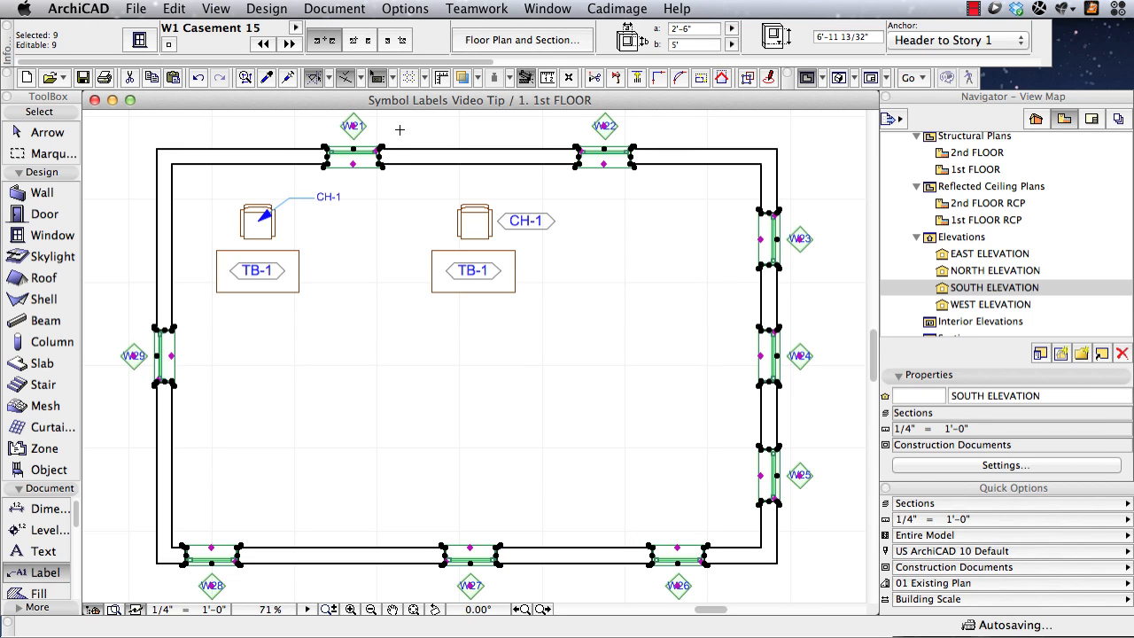
{"action": "key", "text": "Escape"}
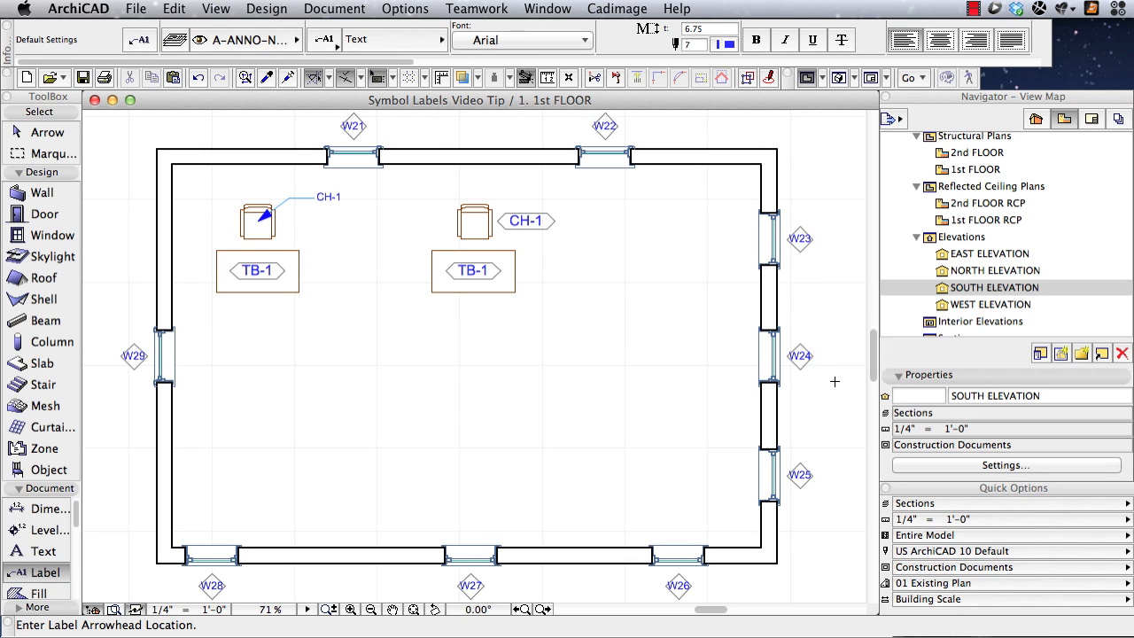
{"action": "double_click", "coordinate": [943, 289]}
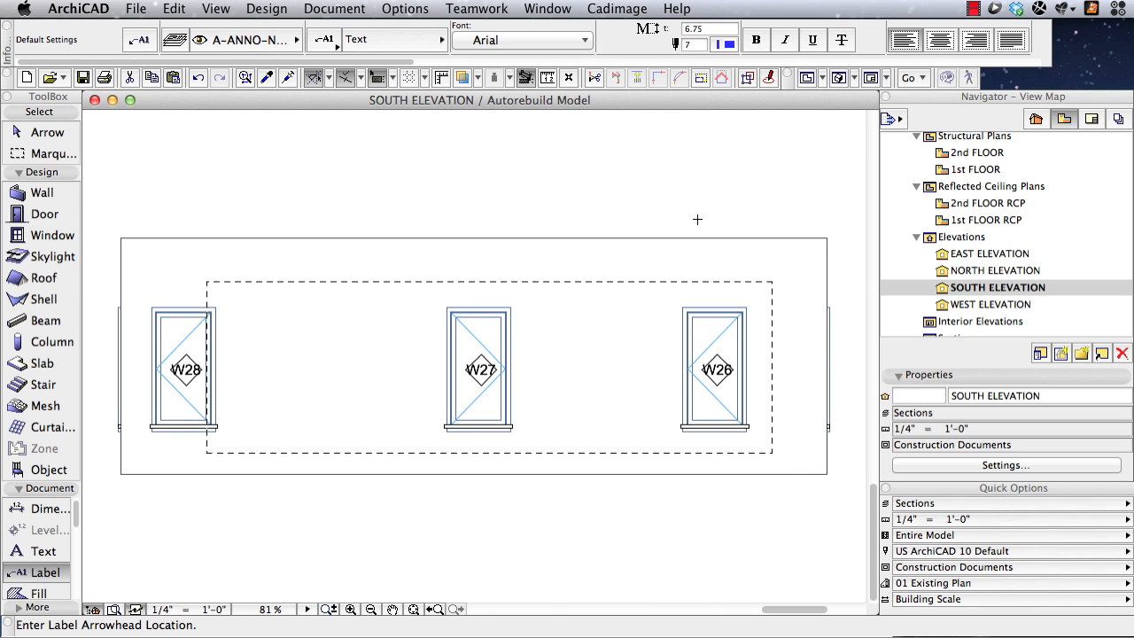
Step: Select all windows on the 1st floor plan and set their dimension marker size to 30 pt
{"action": "key", "text": "F2"}
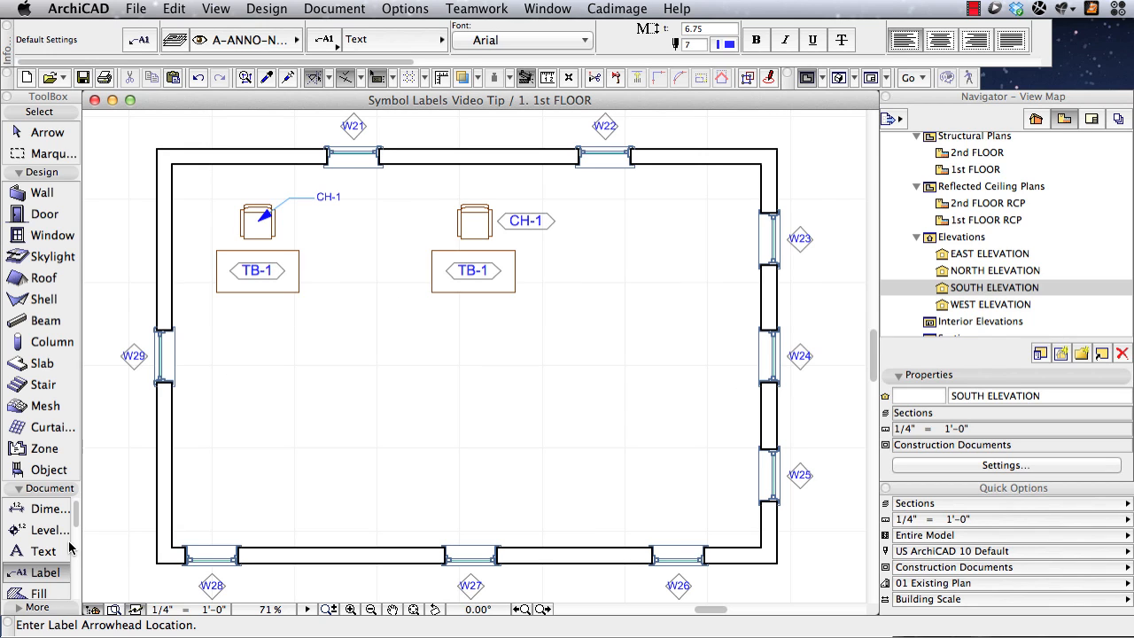
{"action": "left_click", "coordinate": [40, 237]}
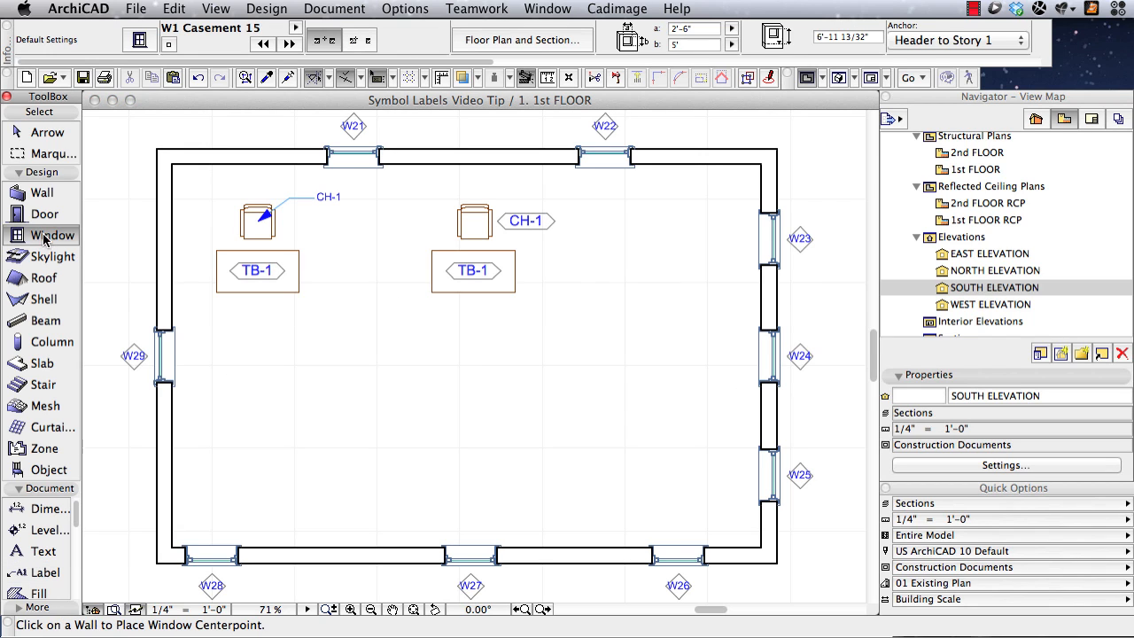
{"action": "left_click", "coordinate": [173, 9]}
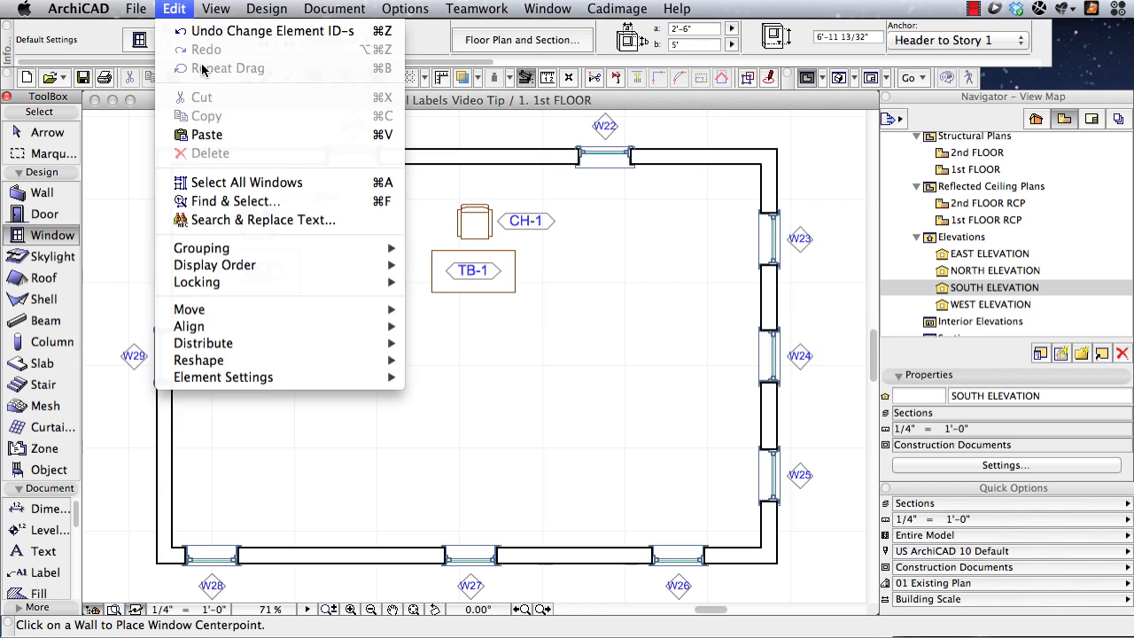
{"action": "left_click", "coordinate": [260, 183]}
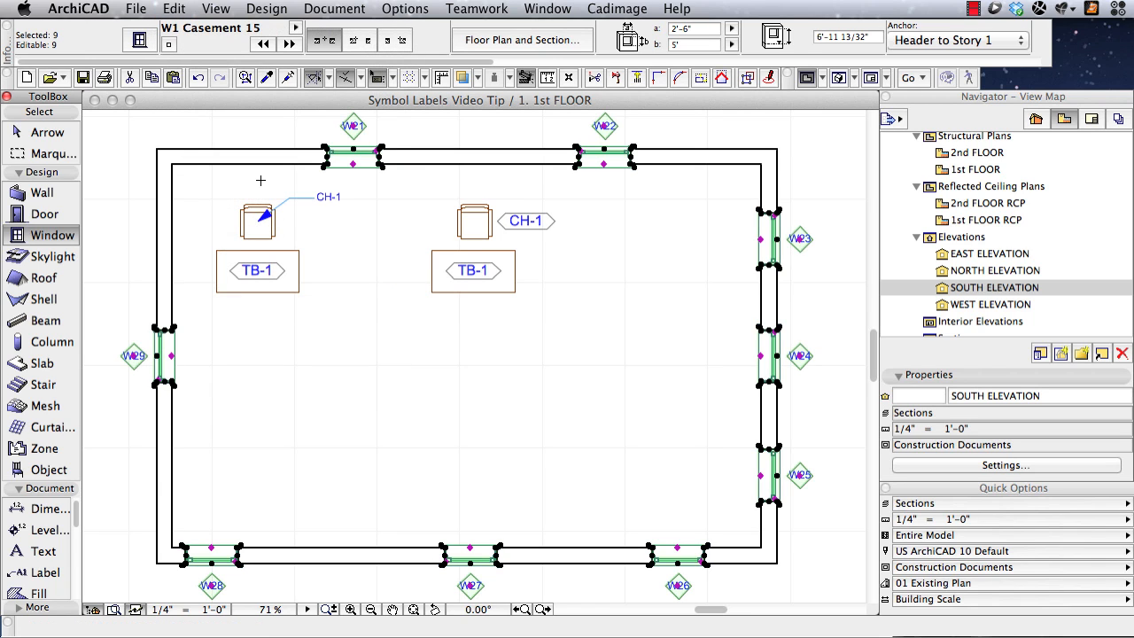
{"action": "left_click", "coordinate": [139, 41]}
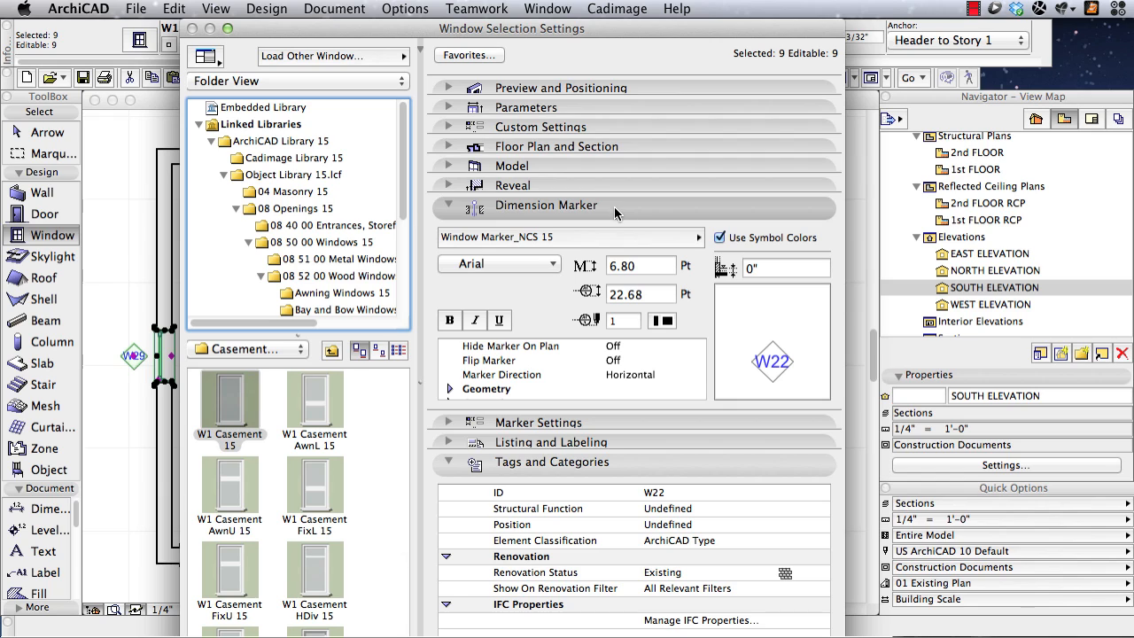
{"action": "left_click_drag", "start_coordinate": [663, 295], "coordinate": [564, 294]}
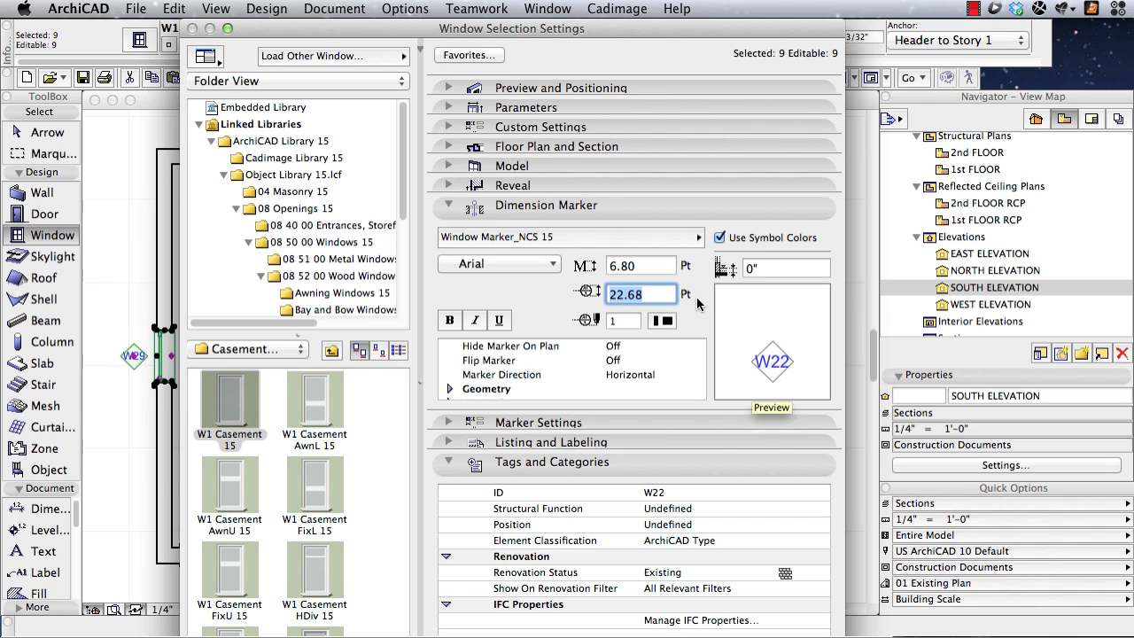
{"action": "type", "text": "30.00"}
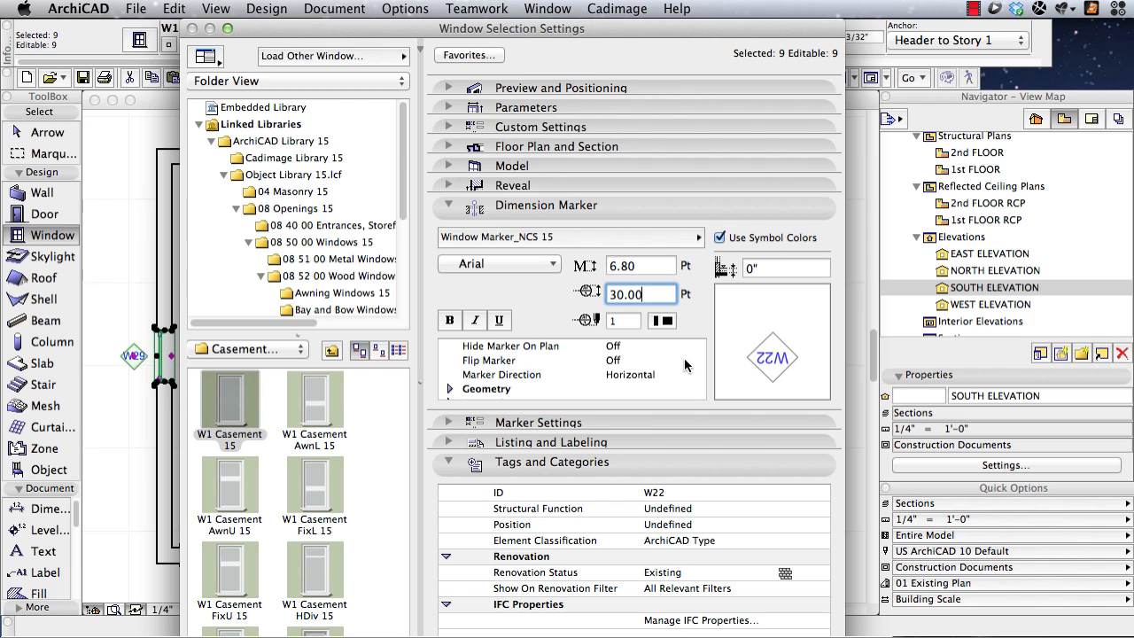
{"action": "key", "text": "Return"}
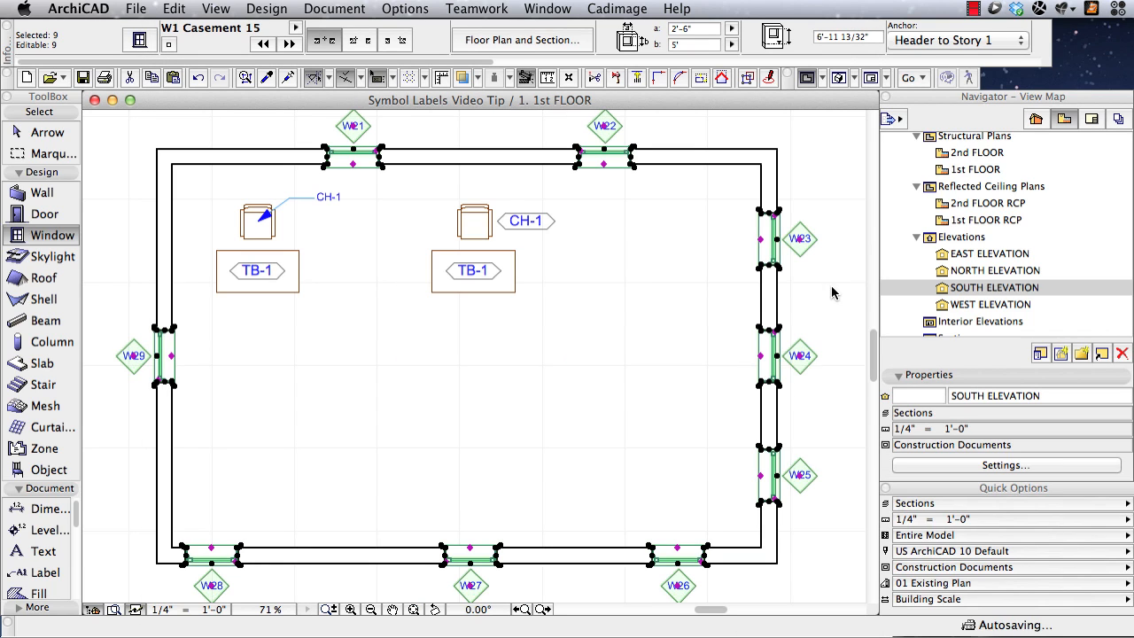
Step: Select all window labels in the South Elevation and set their symbol width and height to 1'-9"
{"action": "double_click", "coordinate": [942, 291]}
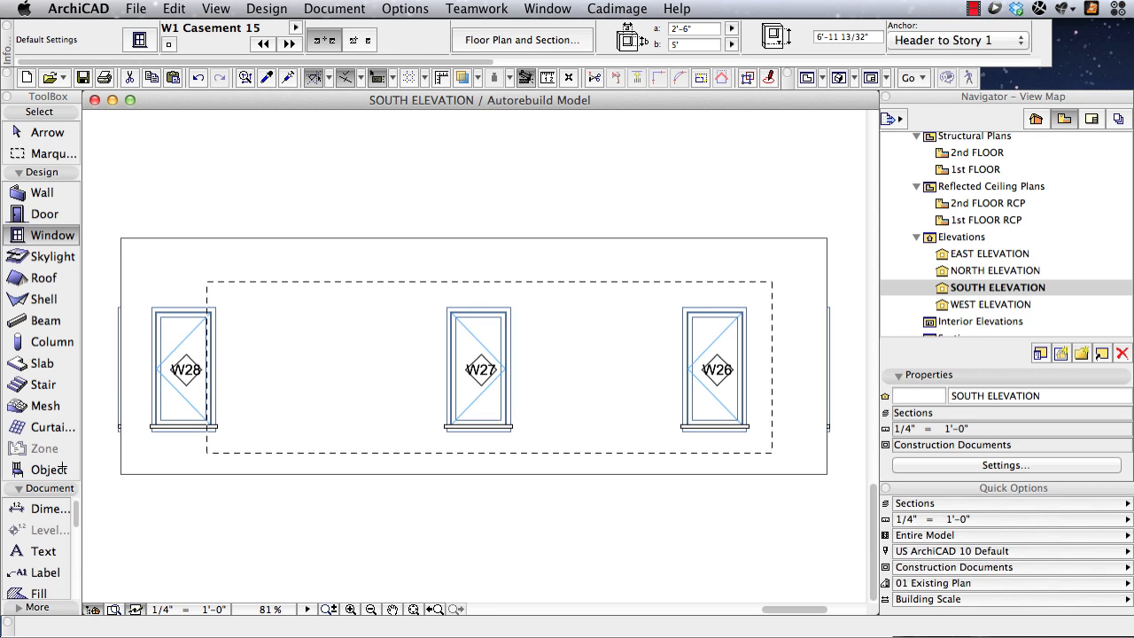
{"action": "left_click", "coordinate": [42, 573]}
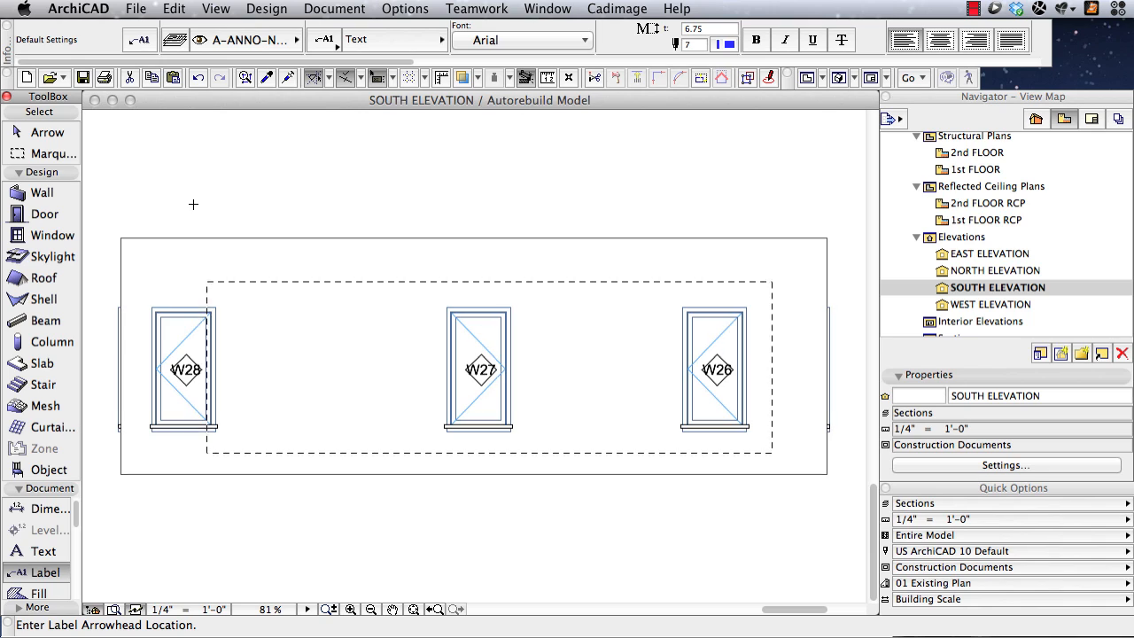
{"action": "key", "text": "Escape"}
{"action": "key", "text": "super+a"}
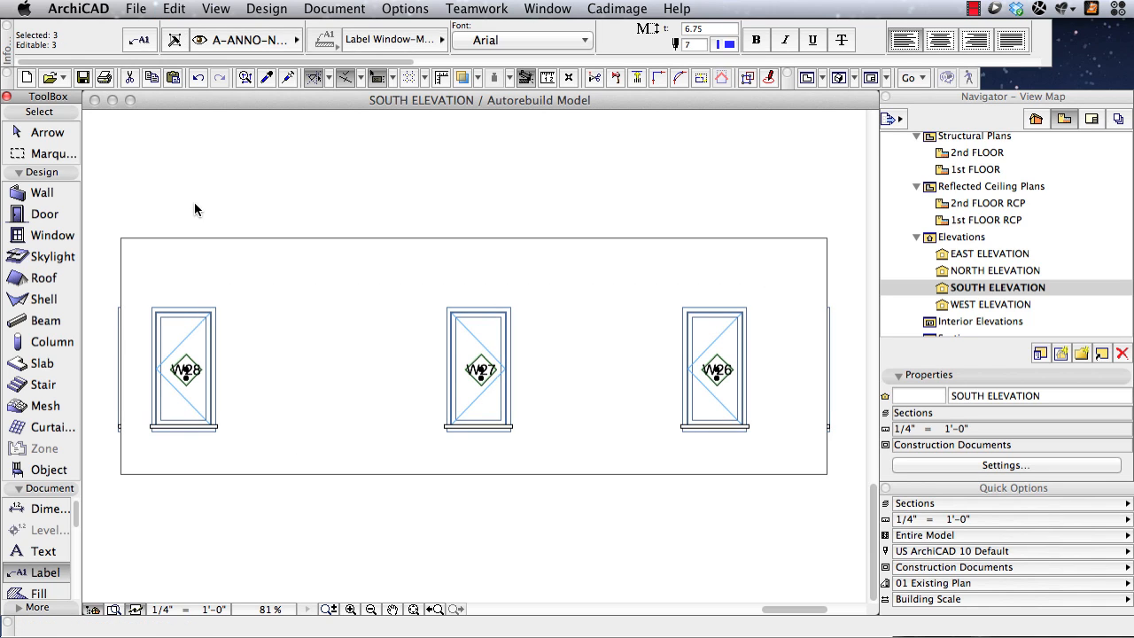
{"action": "left_click", "coordinate": [139, 41]}
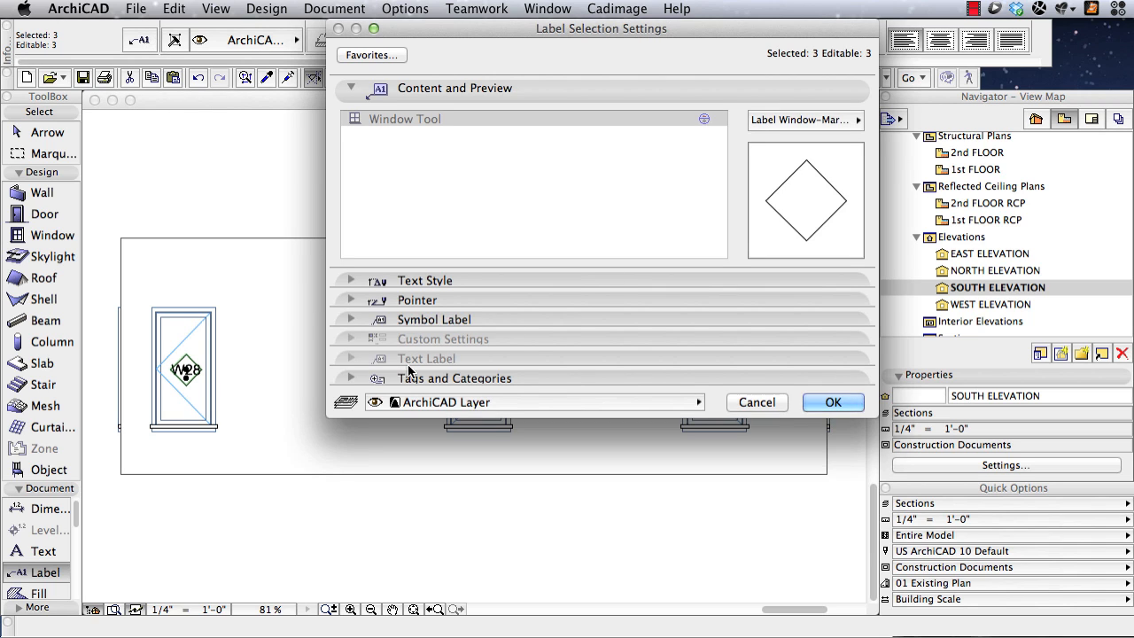
{"action": "left_click", "coordinate": [474, 320]}
{"action": "left_click", "coordinate": [790, 376]}
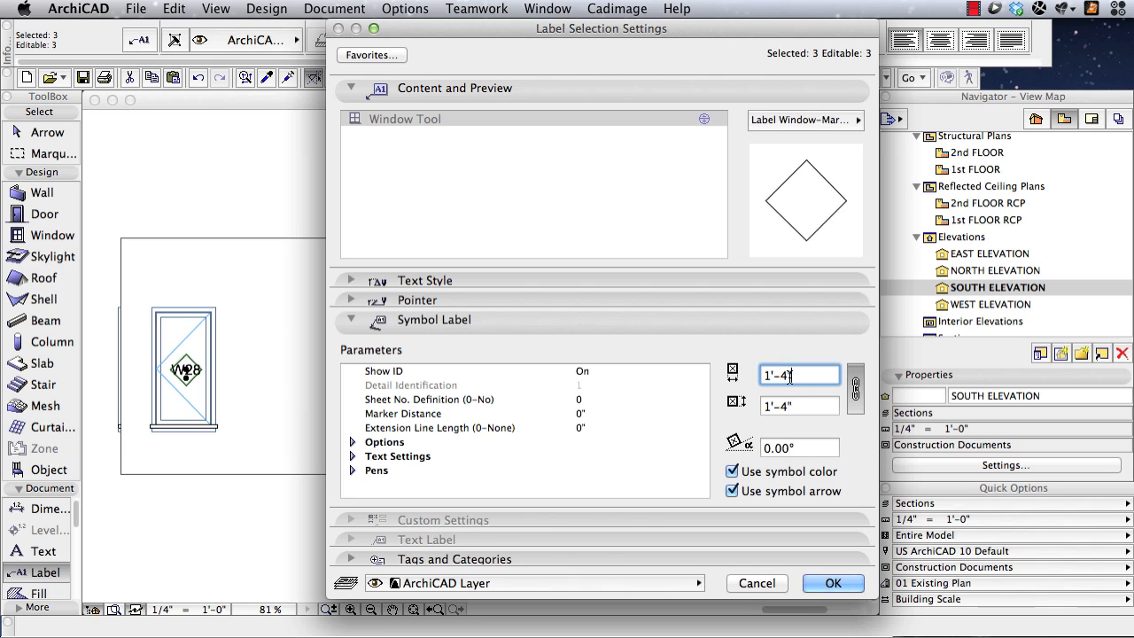
{"action": "double_click", "coordinate": [784, 375]}
{"action": "type", "text": "9"}
{"action": "key", "text": "Tab"}
{"action": "left_click", "coordinate": [814, 409]}
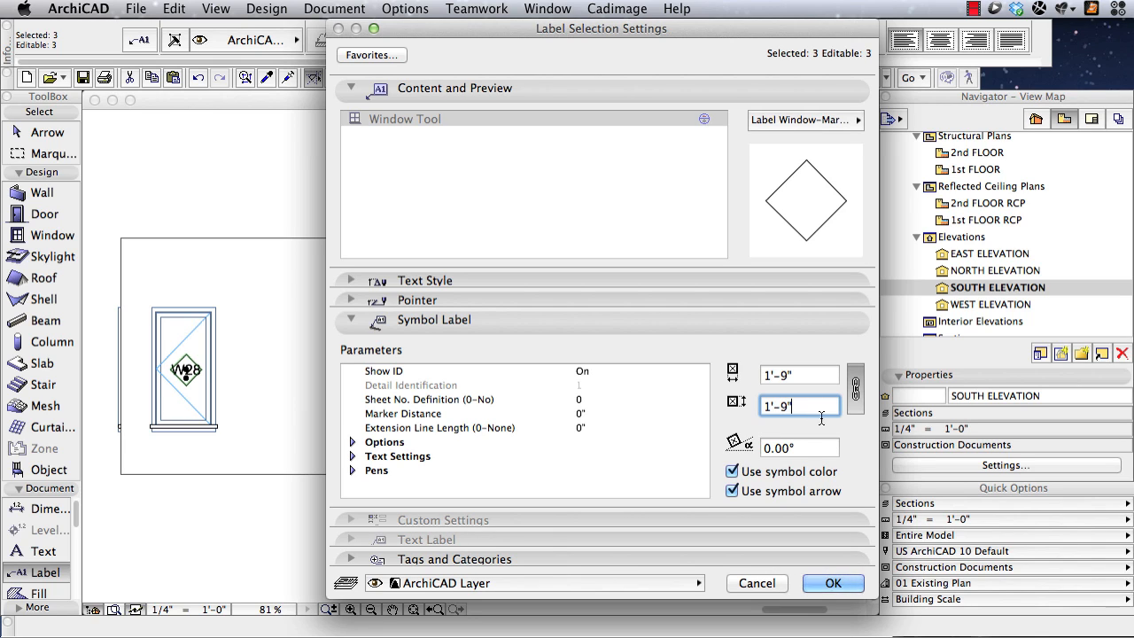
{"action": "left_click", "coordinate": [833, 583]}
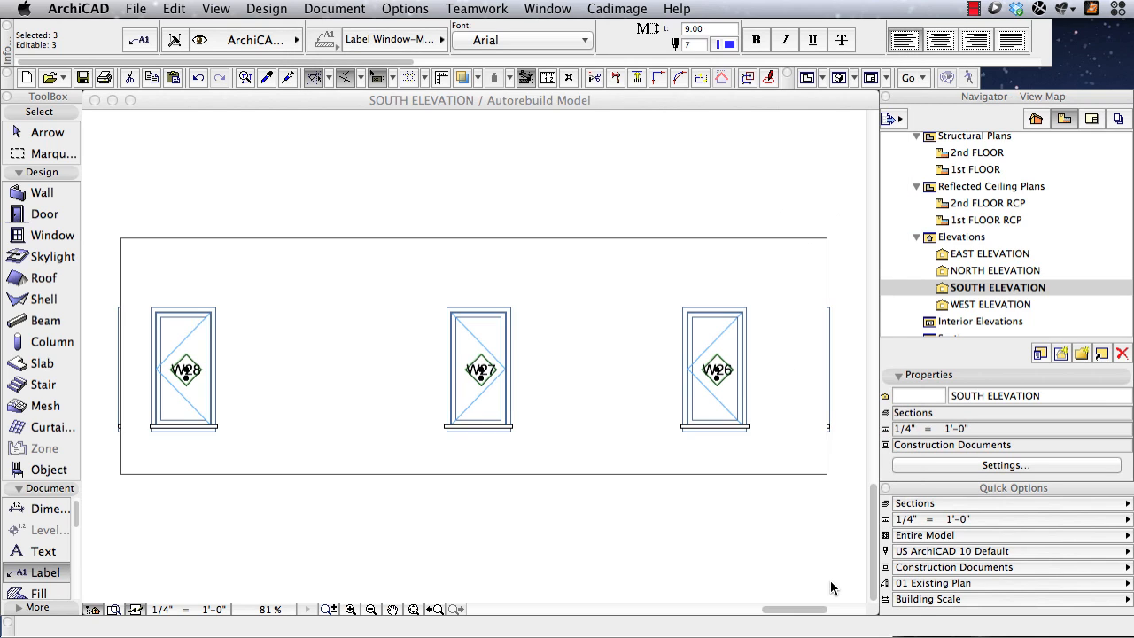
{"action": "key", "text": "Escape"}
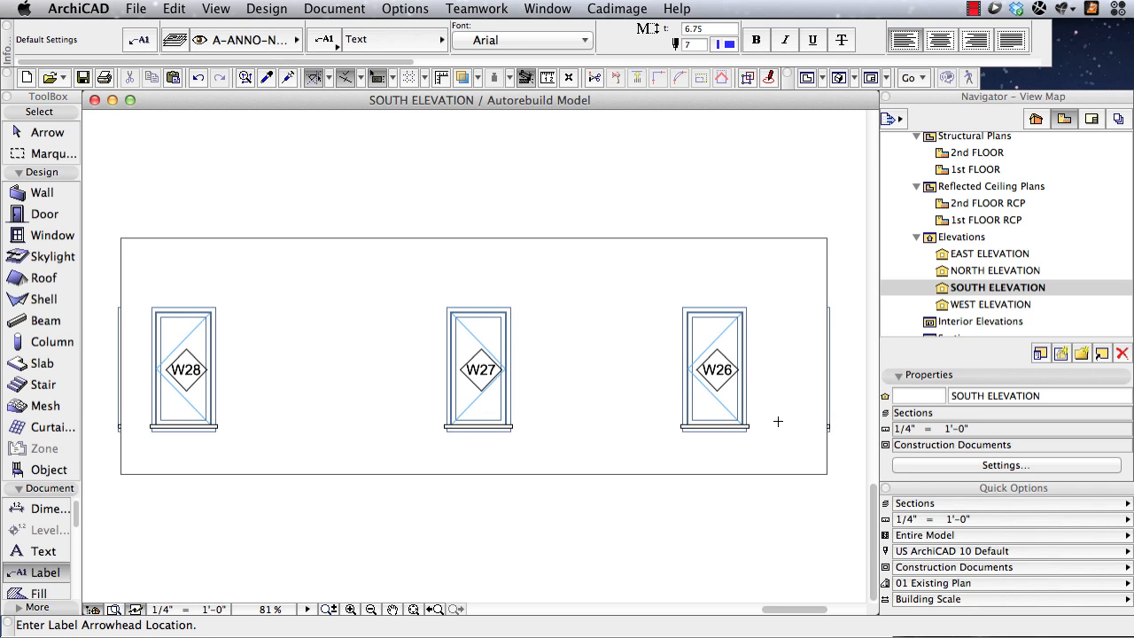
Step: Set the Label tool's default window symbol label size to 1'-9" by 1'-9"
{"action": "left_click", "coordinate": [39, 577]}
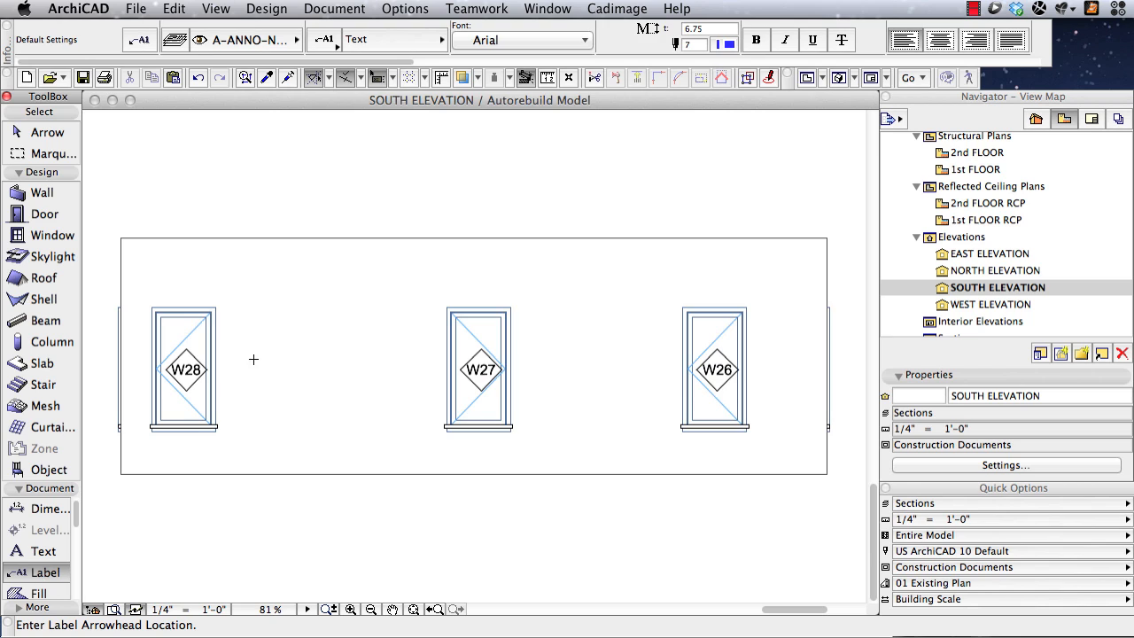
{"action": "key", "text": "super+t"}
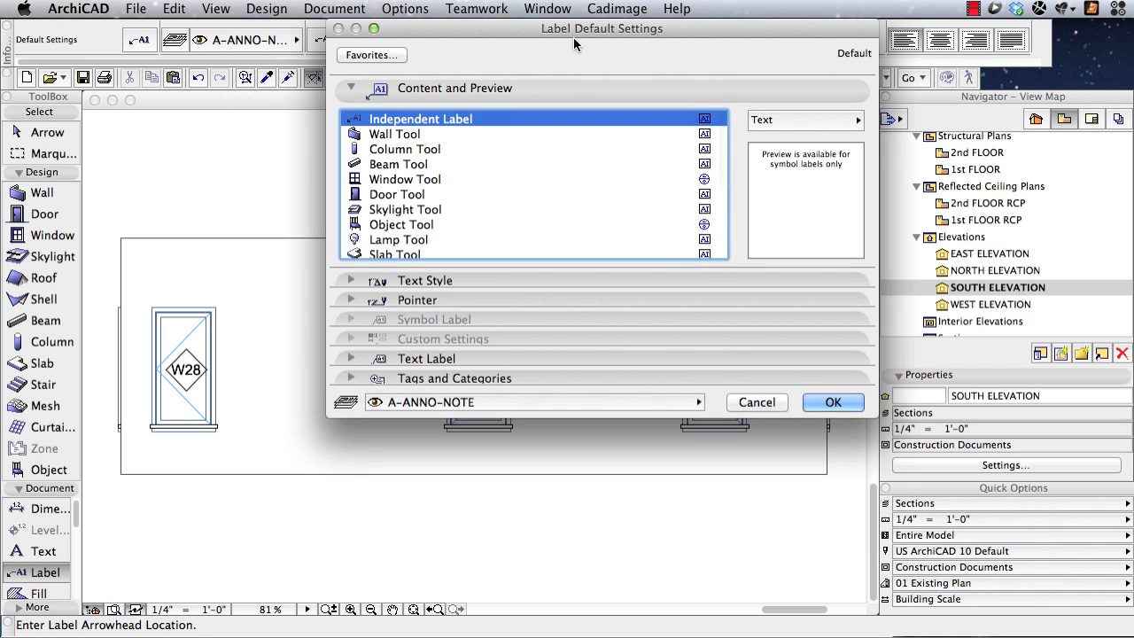
{"action": "left_click", "coordinate": [373, 180]}
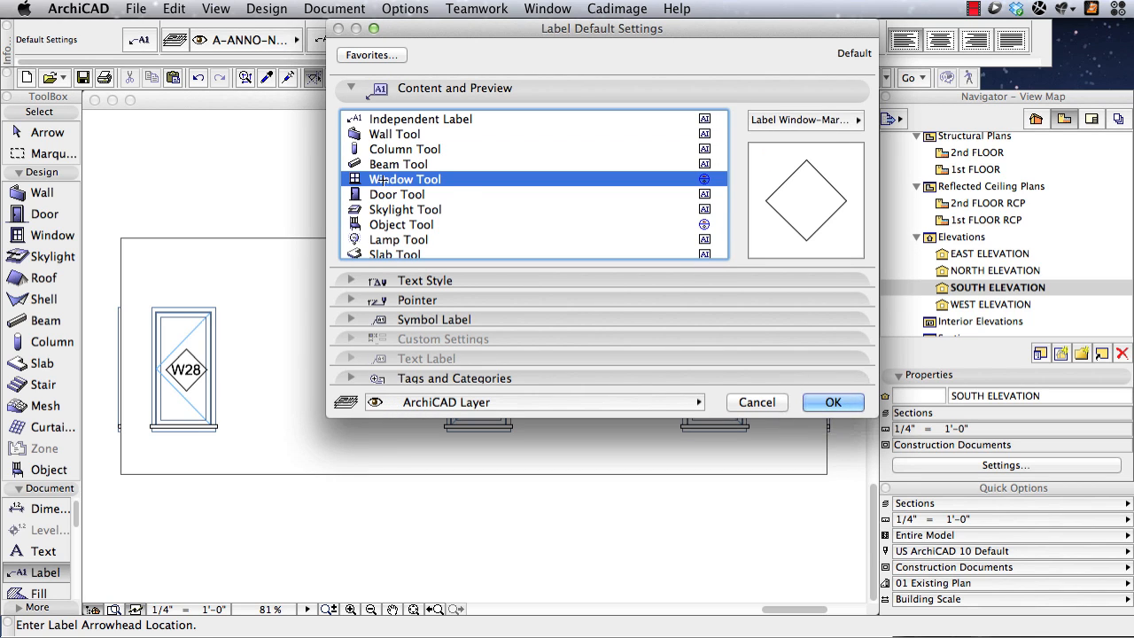
{"action": "left_click", "coordinate": [351, 319]}
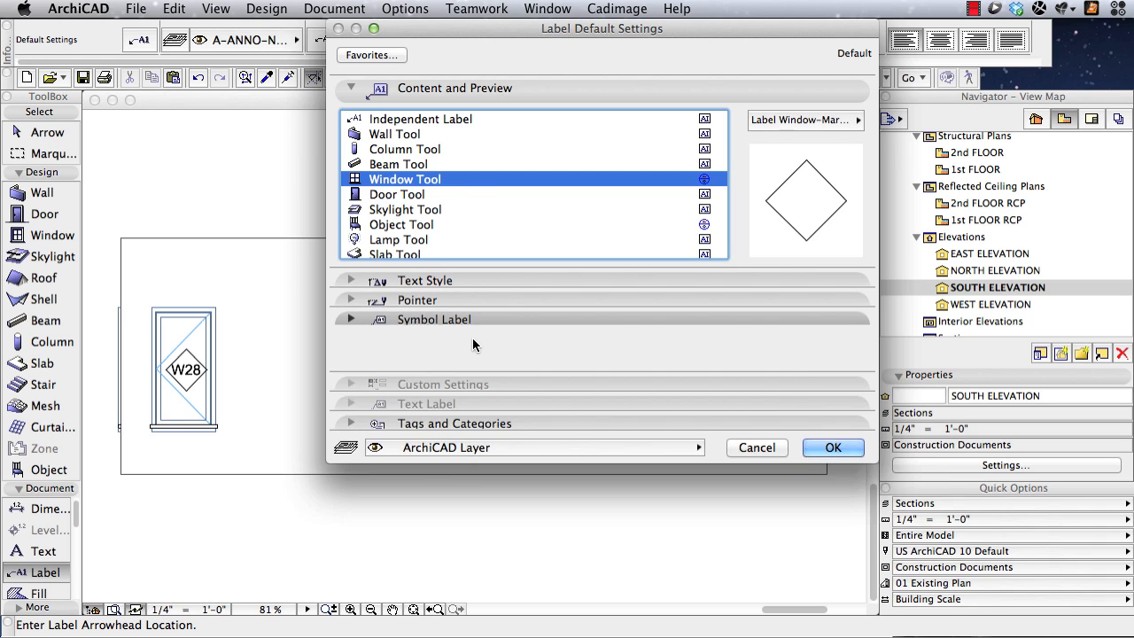
{"action": "left_click", "coordinate": [785, 375]}
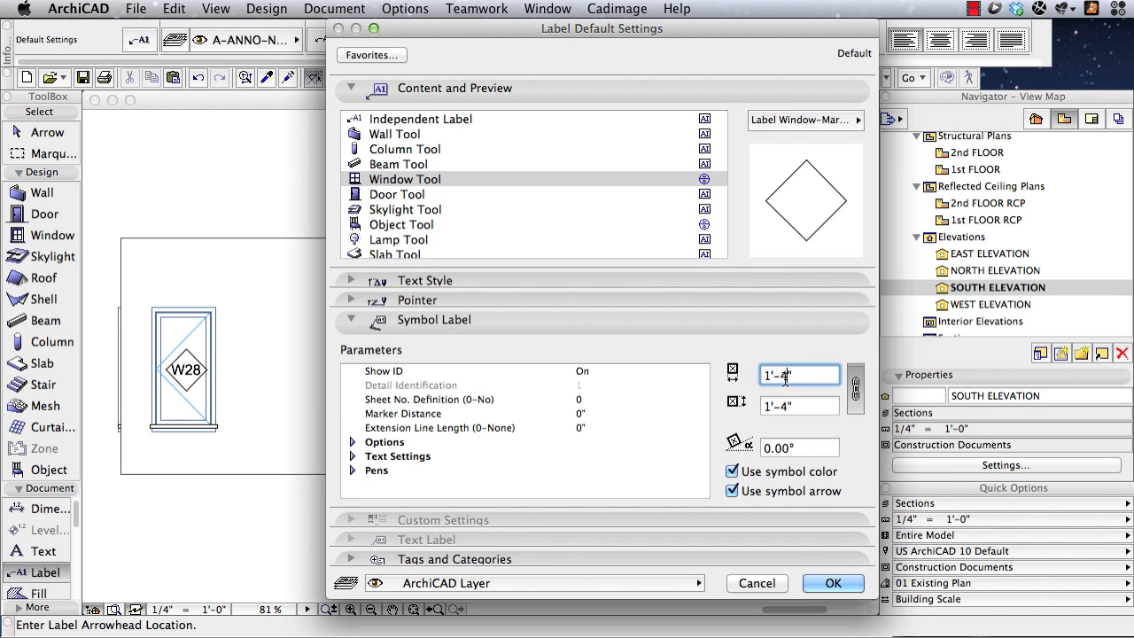
{"action": "double_click", "coordinate": [785, 375]}
{"action": "type", "text": "9"}
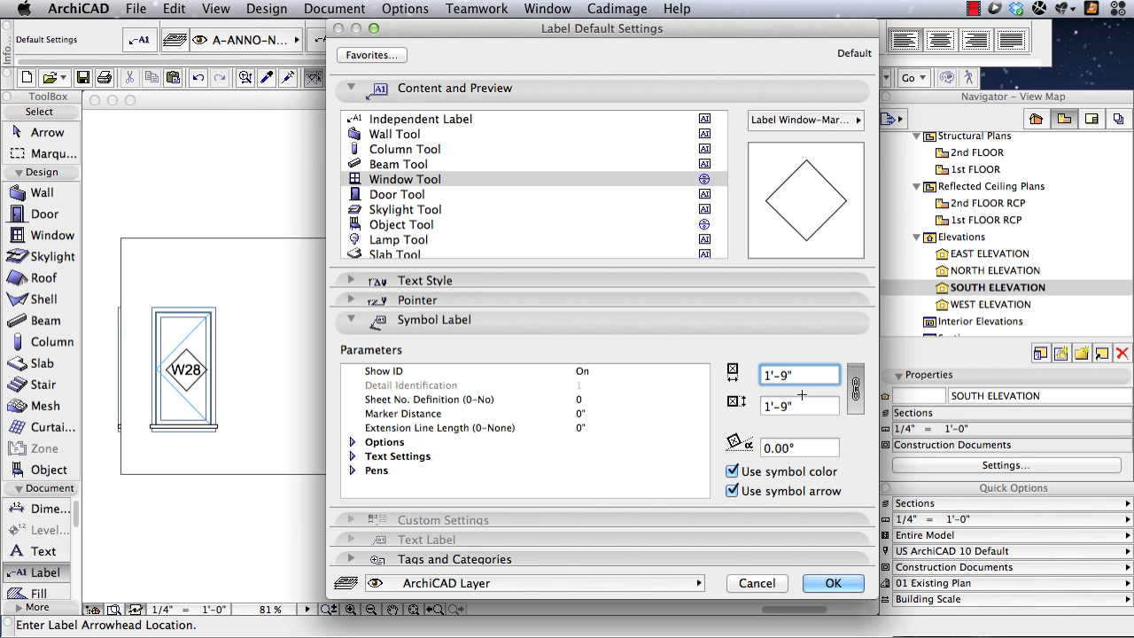
{"action": "left_click", "coordinate": [829, 582]}
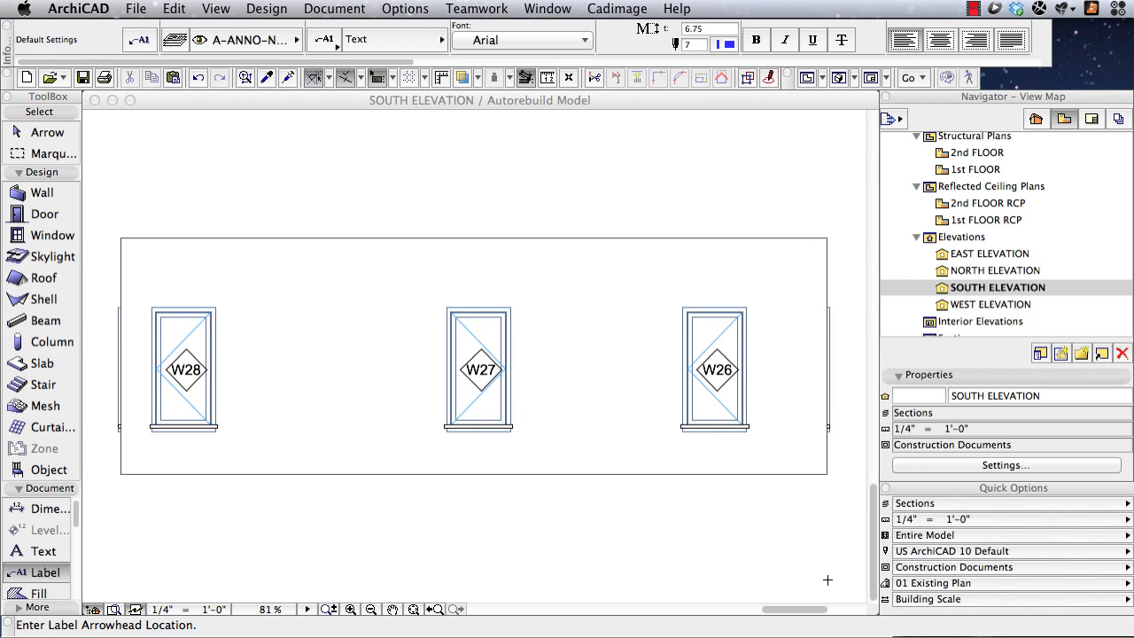